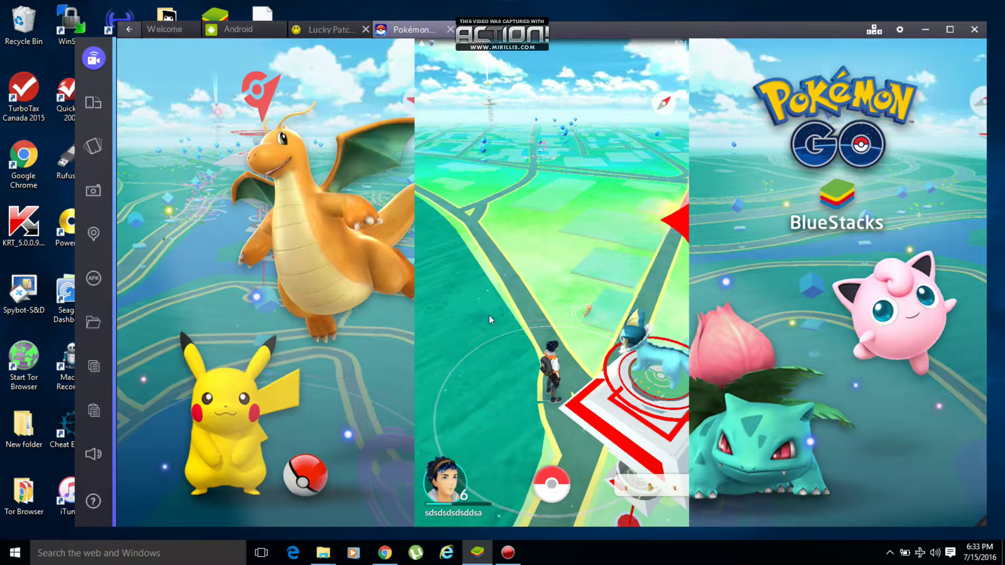
Rotate the map, engage the wild Weedle and throw Poké Balls until it's caught.
mouse_move(489, 315)
mouse_down()
mouse_move(529, 241)
mouse_move(545, 251)
mouse_move(494, 295)
mouse_up()
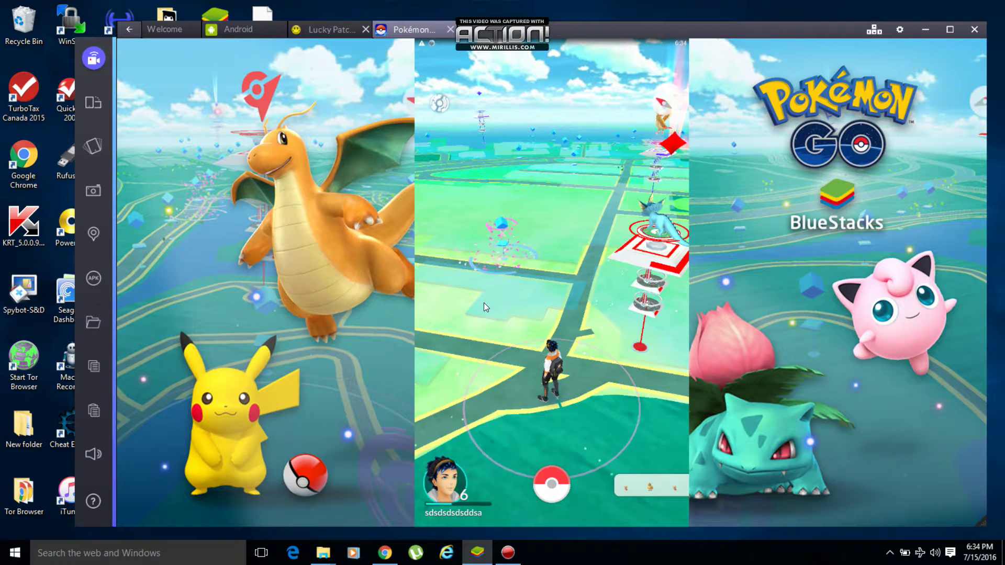
mouse_move(601, 258)
mouse_down()
mouse_move(540, 252)
mouse_move(600, 255)
mouse_move(502, 328)
mouse_up()
click(475, 323)
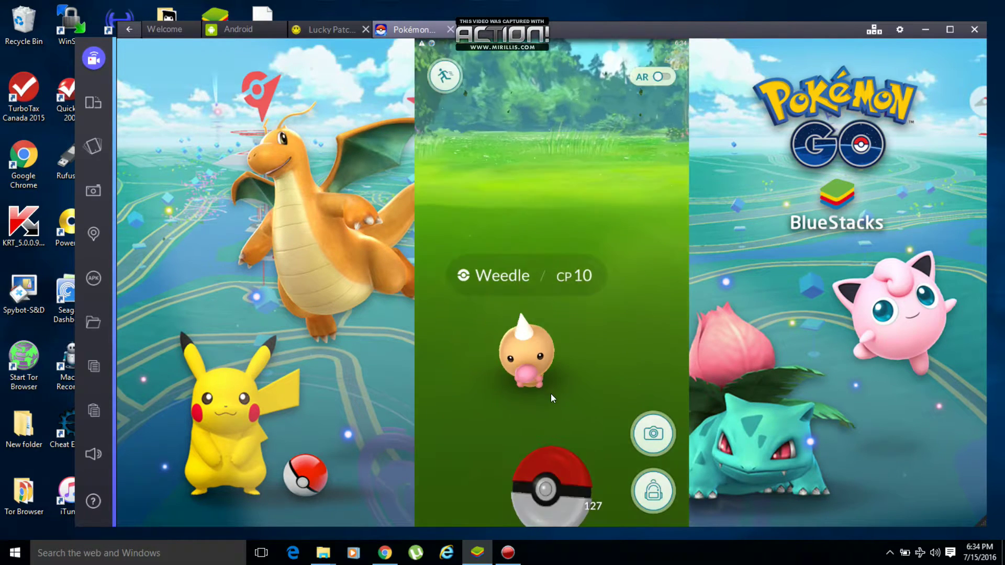
drag(548, 456, 556, 431)
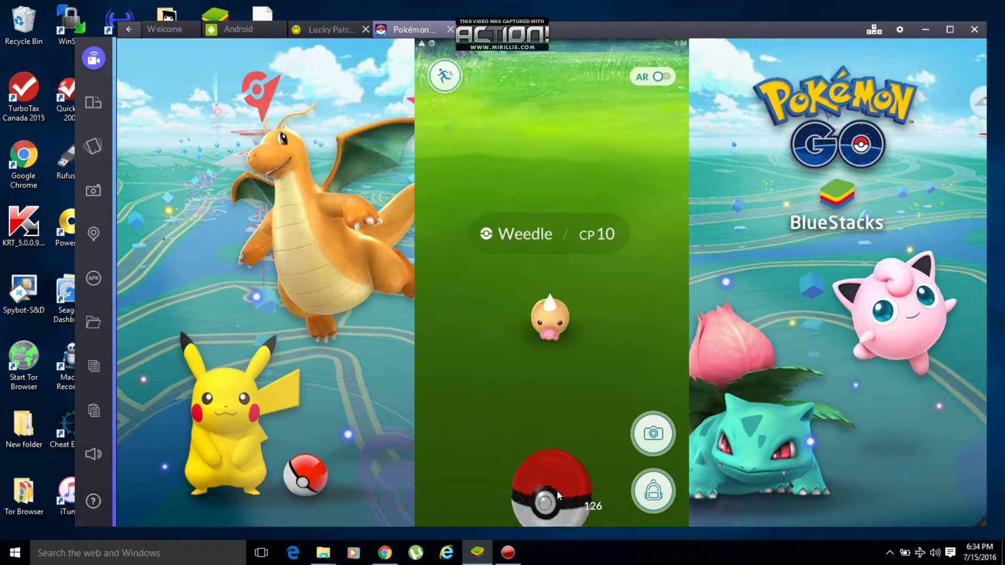
drag(556, 491, 557, 487)
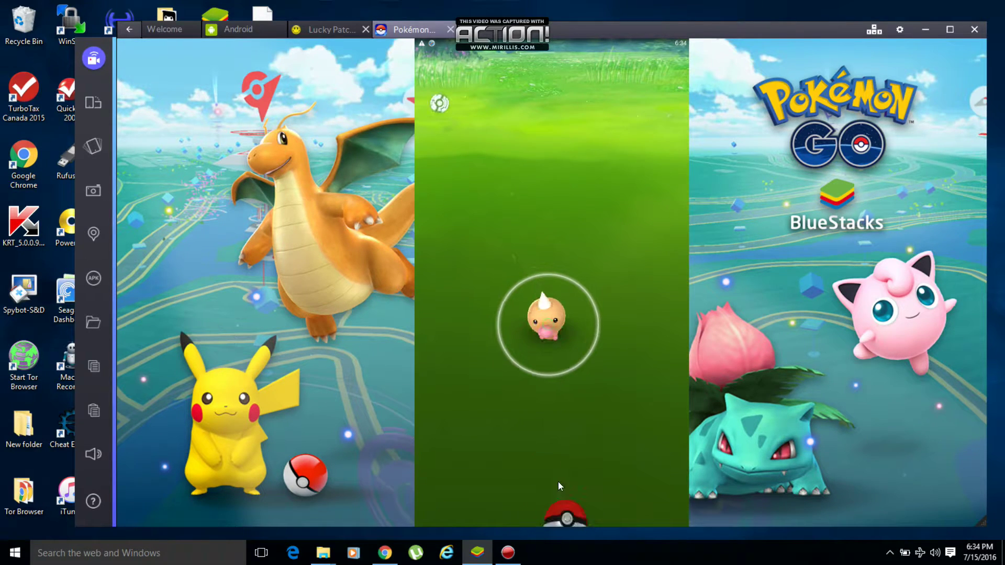
mouse_move(556, 488)
mouse_down()
mouse_move(543, 245)
mouse_move(553, 270)
mouse_up()
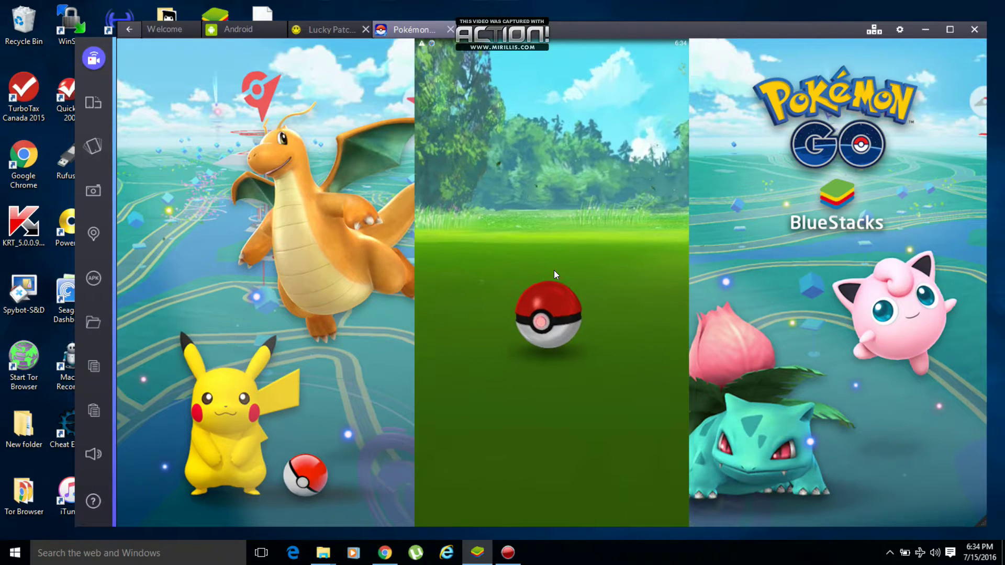
Dismiss the stray Start menu, the catch rewards and Weedle's info card.
key(super)
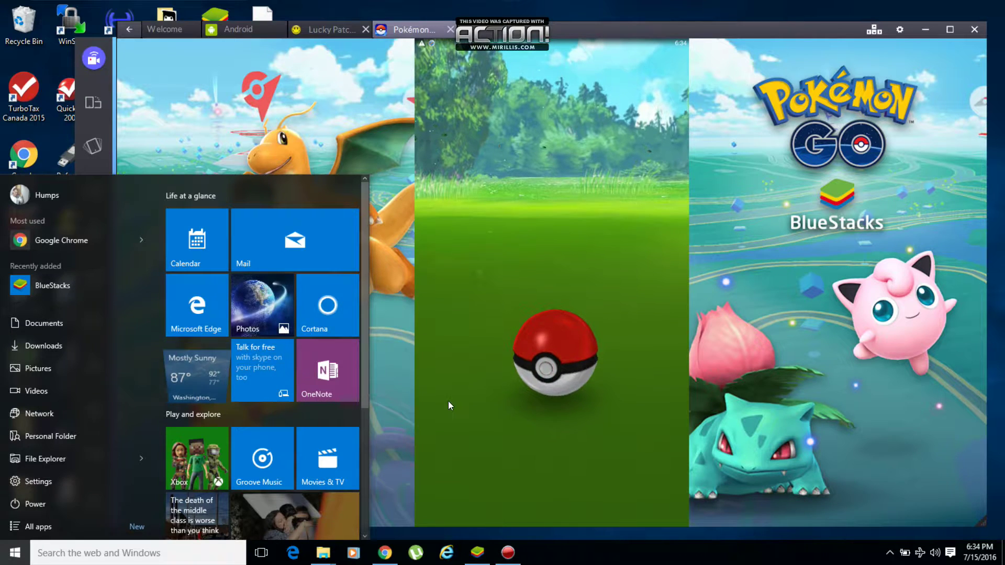
click(453, 402)
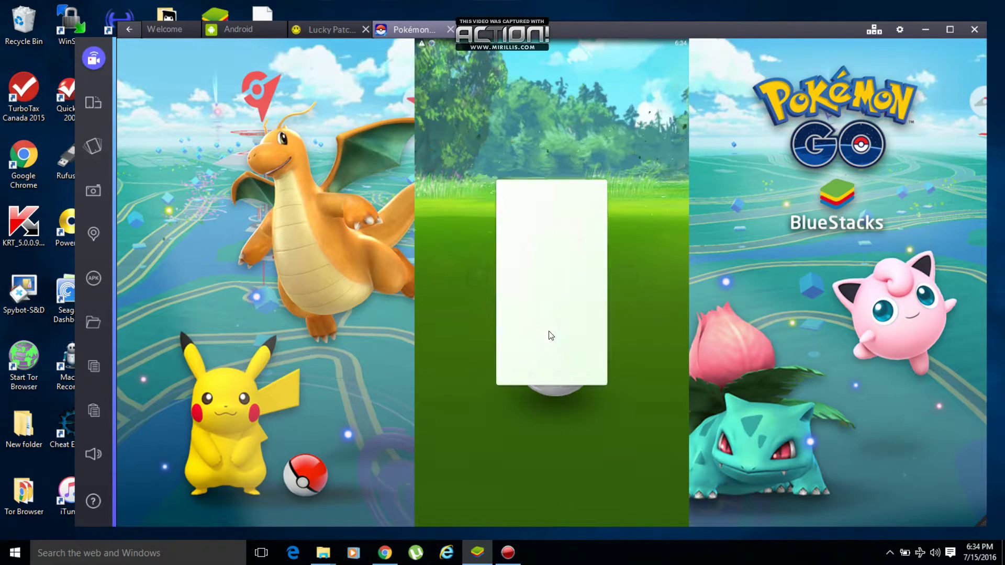
click(548, 351)
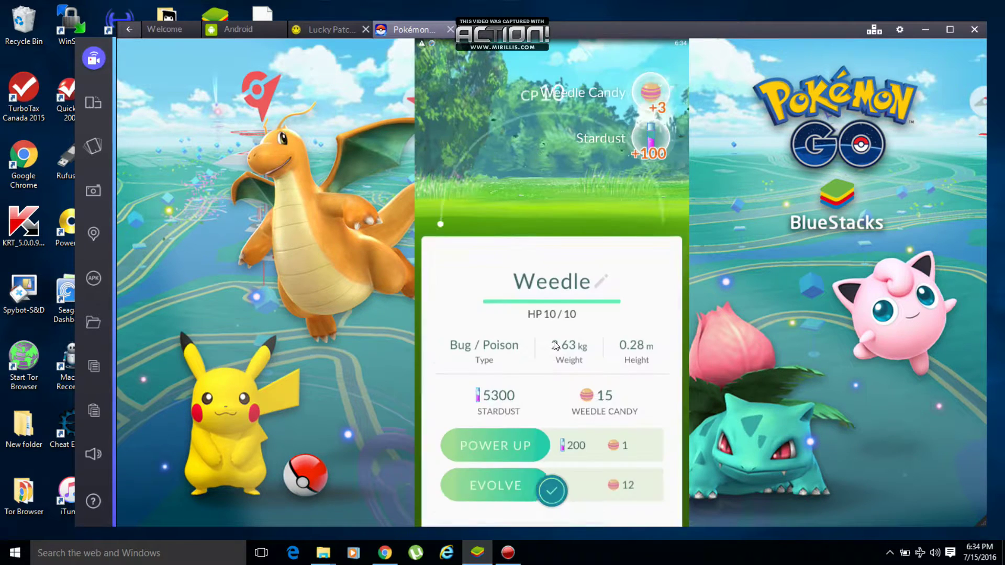
click(553, 492)
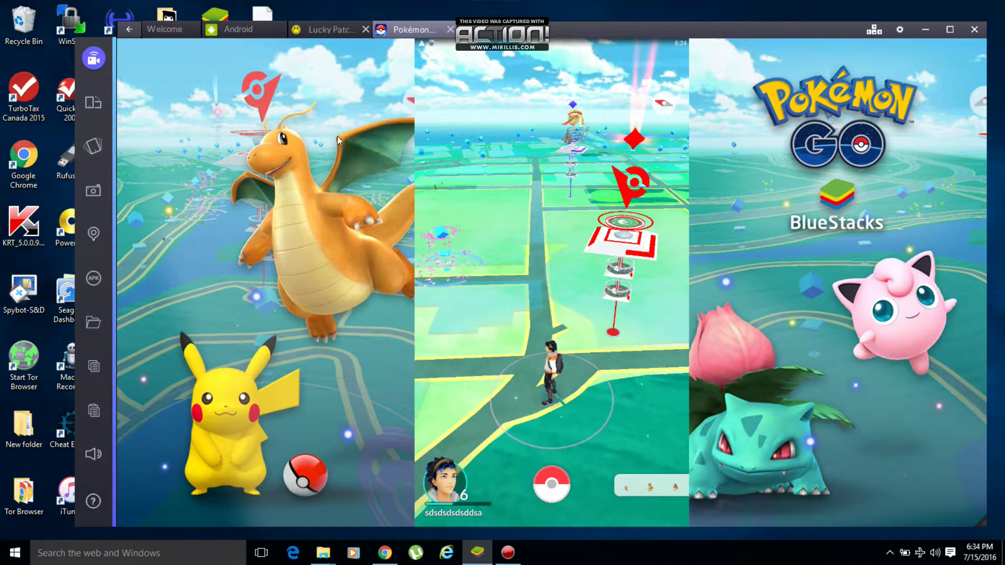
Launch FakeGPS from Lucky Patcher and close the Rainnie DR location popup.
click(331, 32)
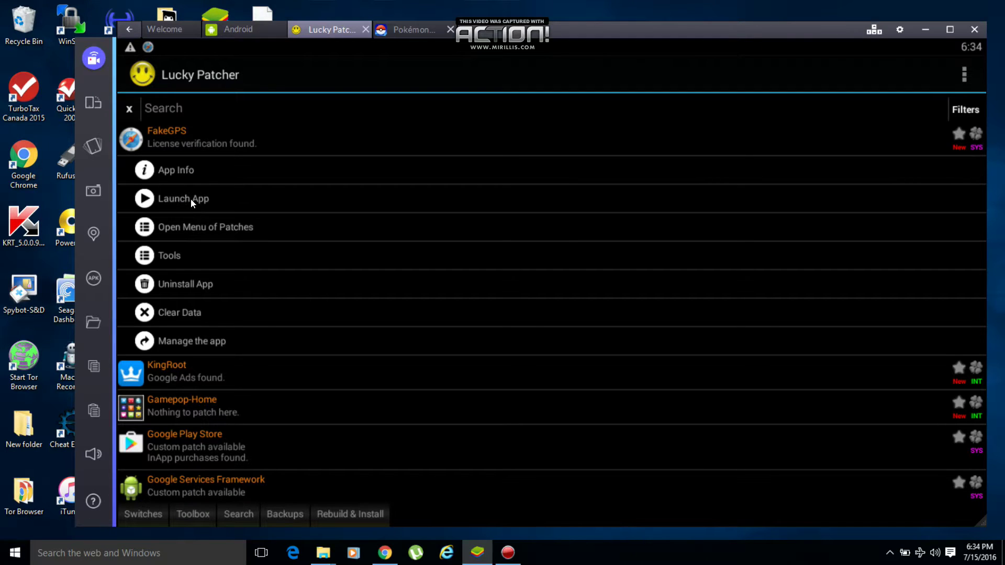
click(191, 199)
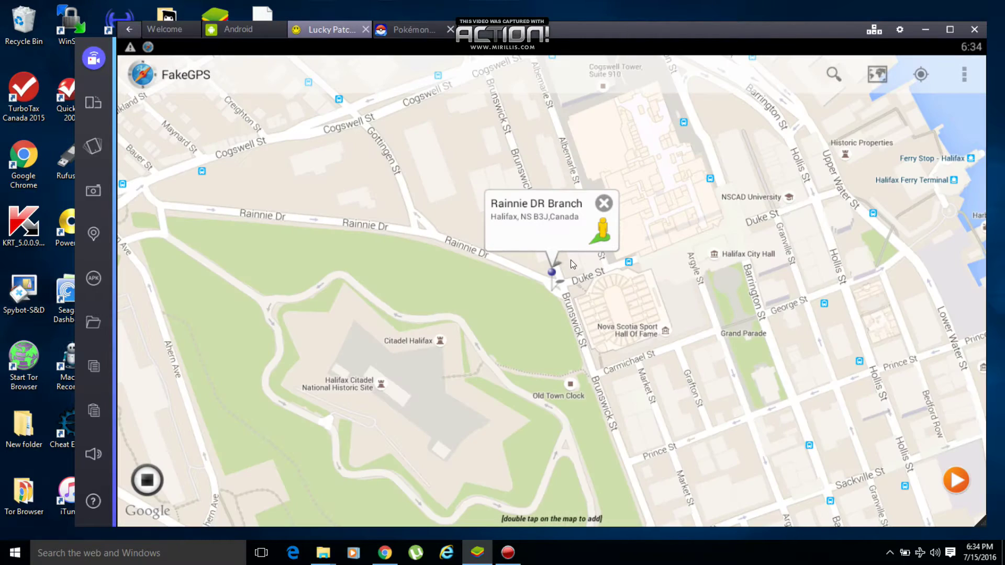
click(655, 253)
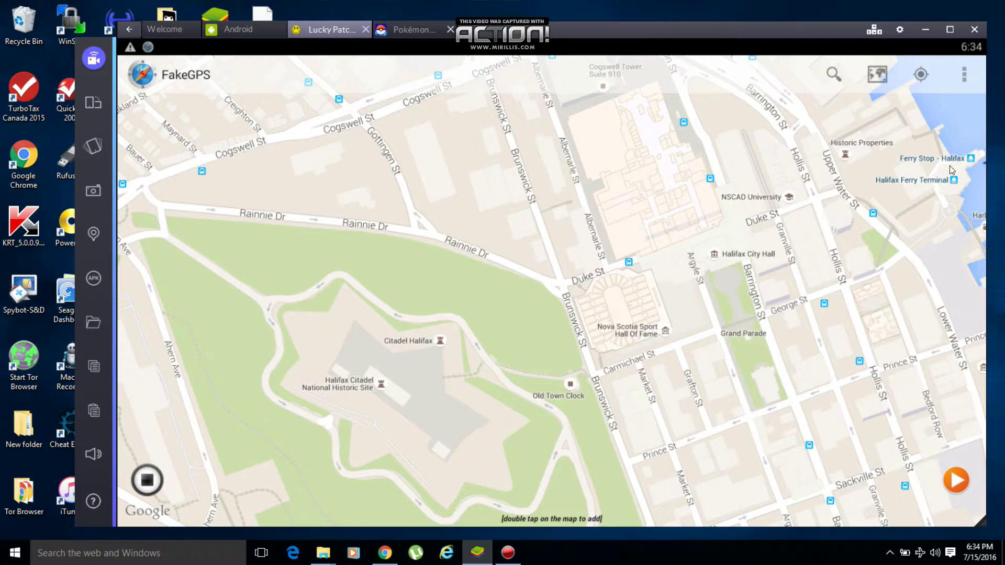
Fake the location in the harbour at 1751 Lower Water Street and return to Pokémon GO.
double_click(947, 170)
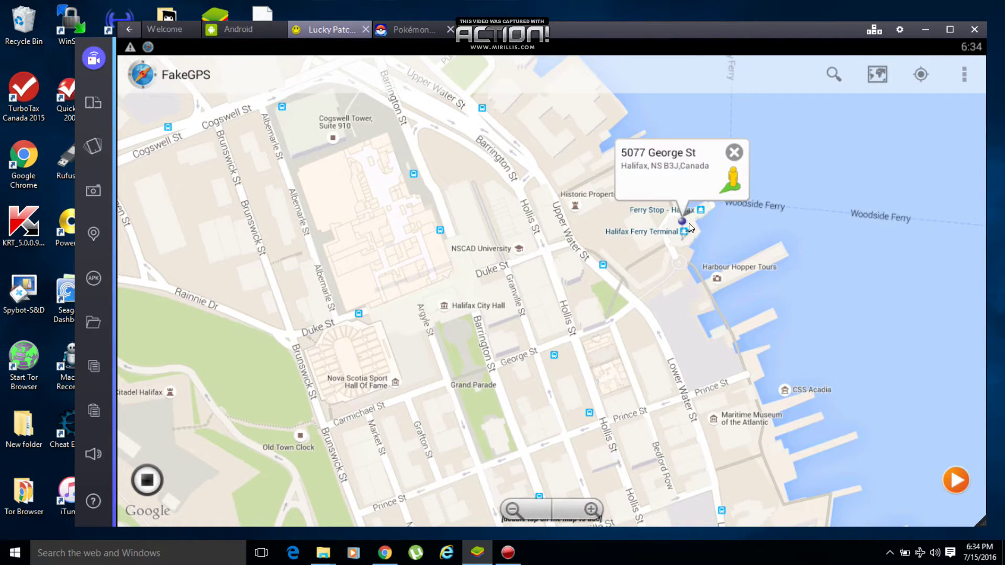
click(743, 240)
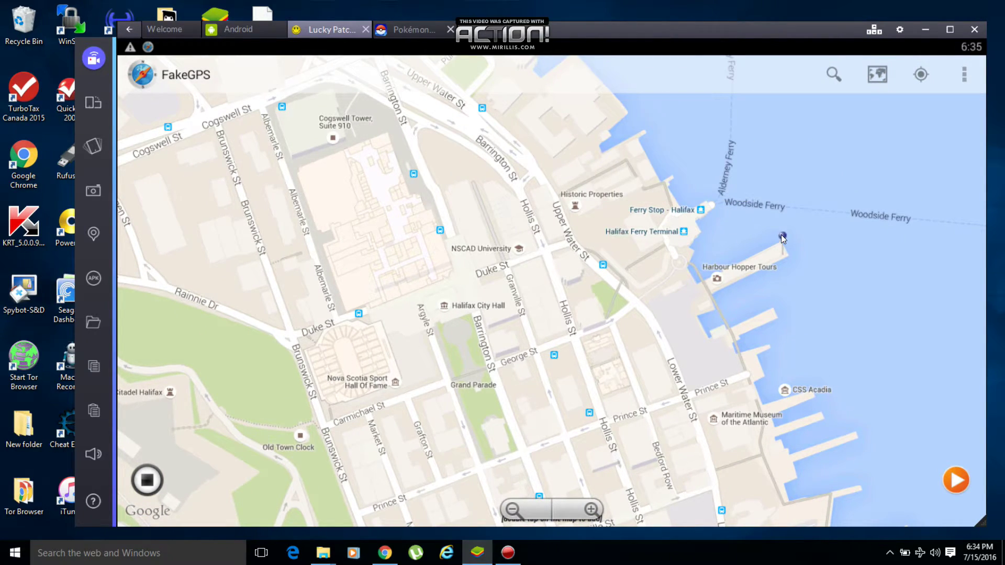
click(785, 233)
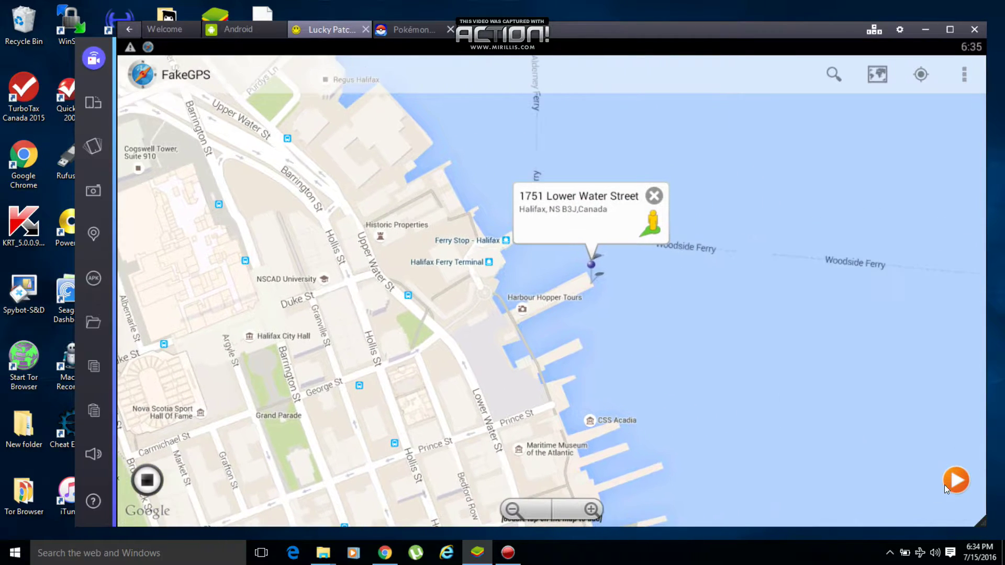
click(955, 476)
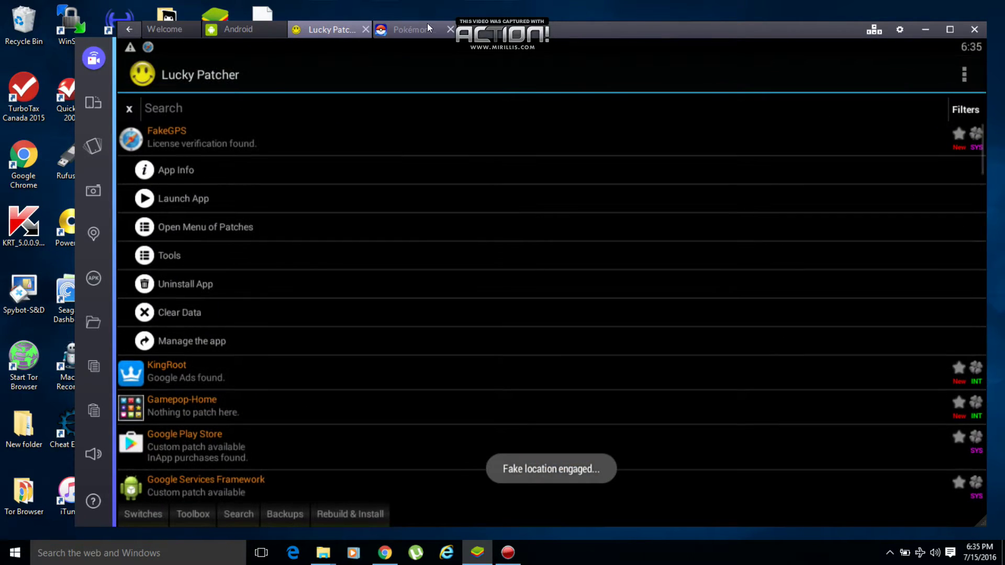
click(414, 29)
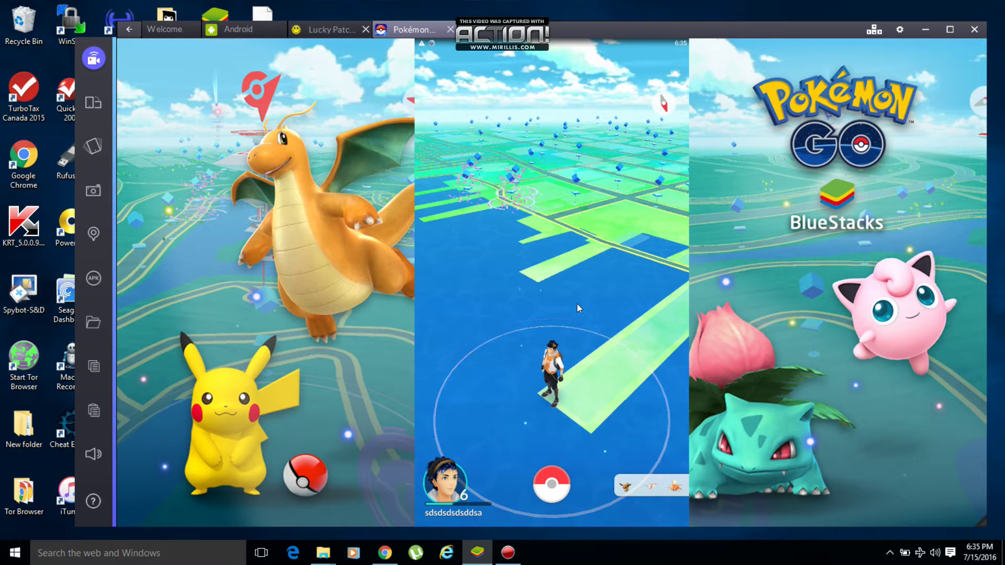
mouse_move(577, 304)
mouse_down()
mouse_move(537, 313)
mouse_move(587, 298)
mouse_move(505, 322)
mouse_up()
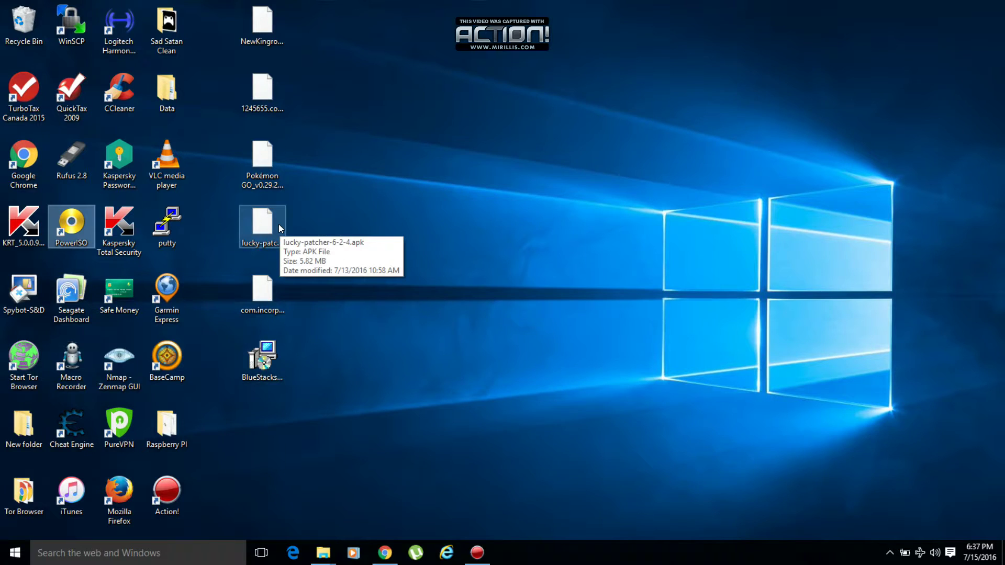
Run the BlueStacks installer from the desktop.
click(266, 358)
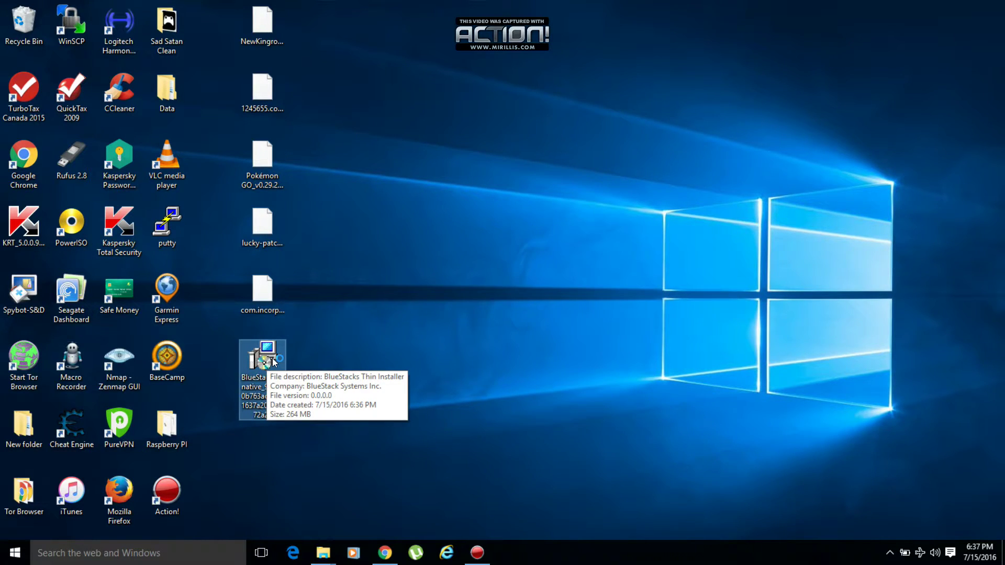
double_click(273, 361)
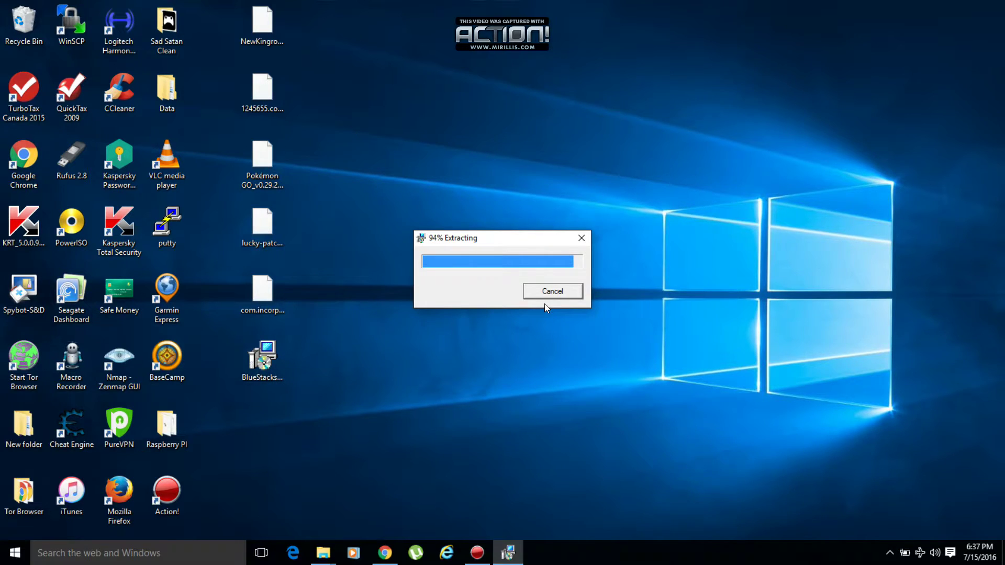
click(477, 553)
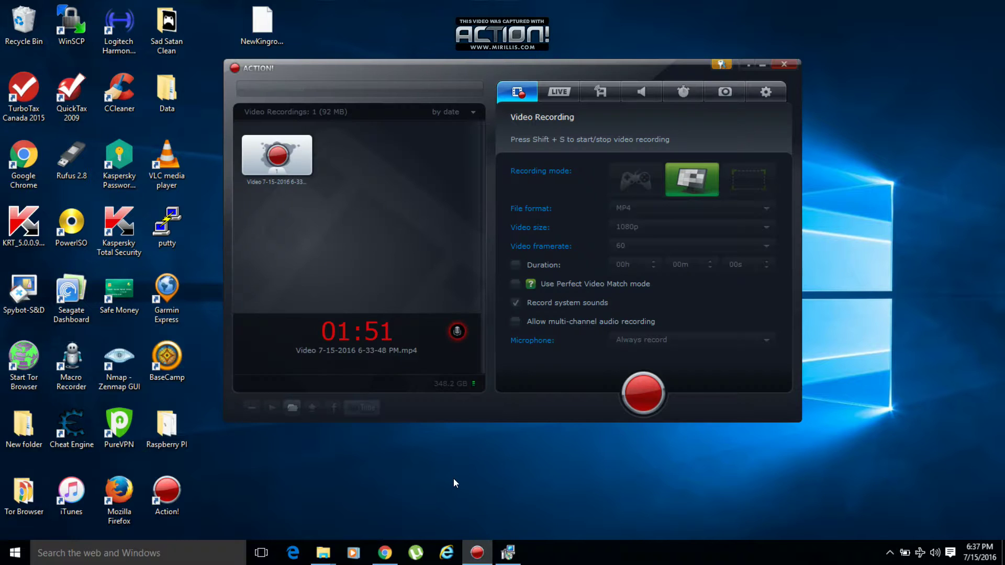
click(762, 65)
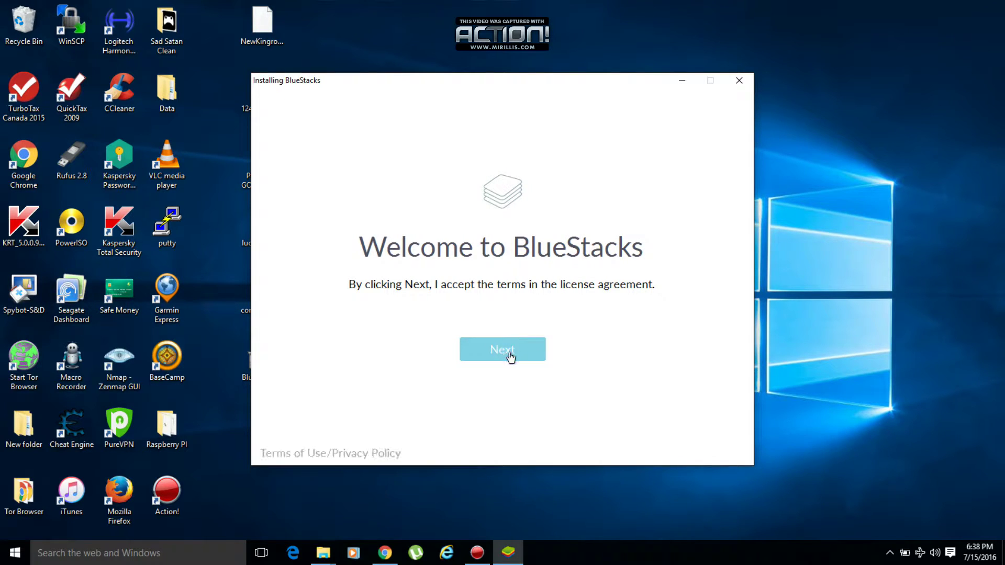
Accept the license, keep the default C:\ProgramData location, install, and launch BlueStacks.
click(510, 357)
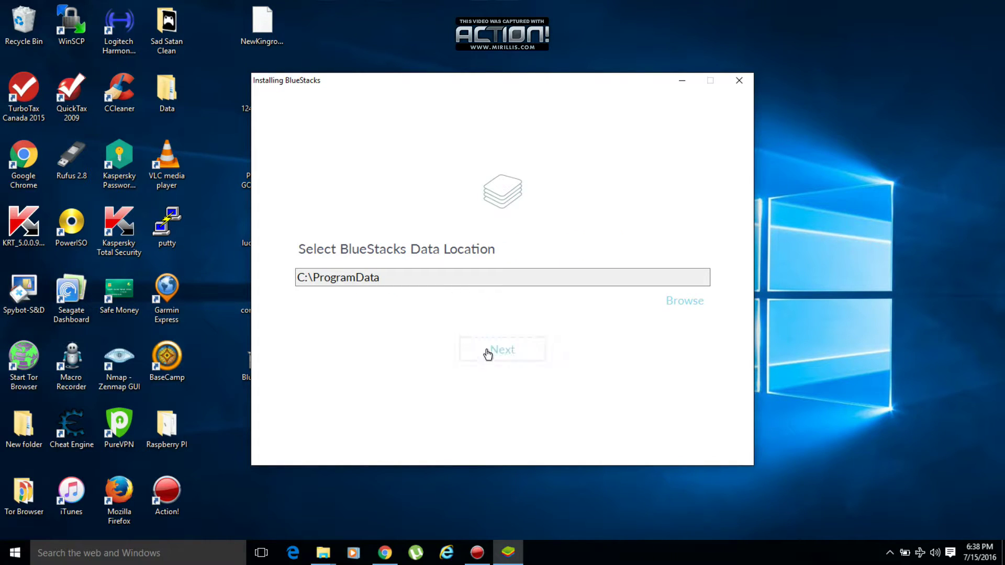
click(486, 354)
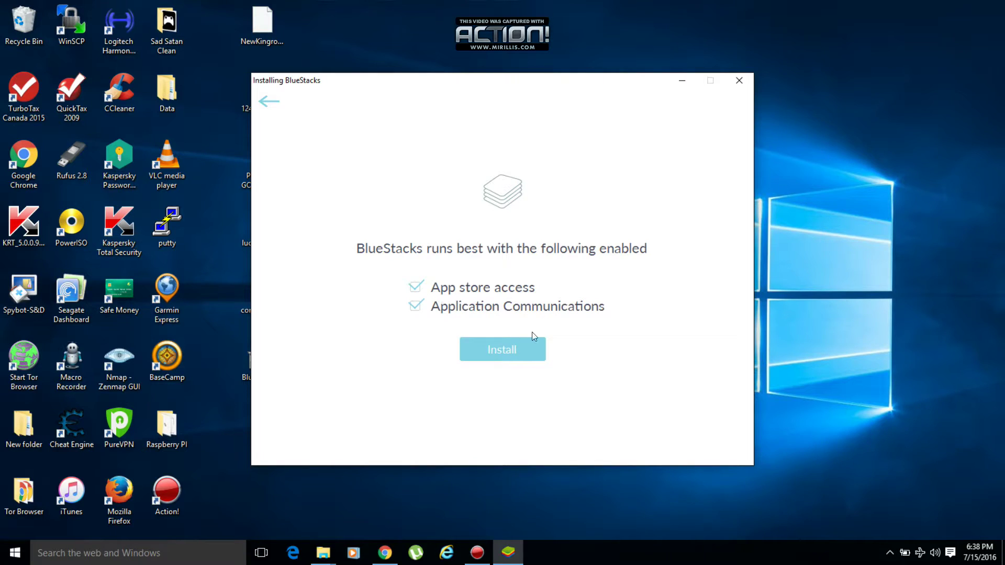
click(505, 351)
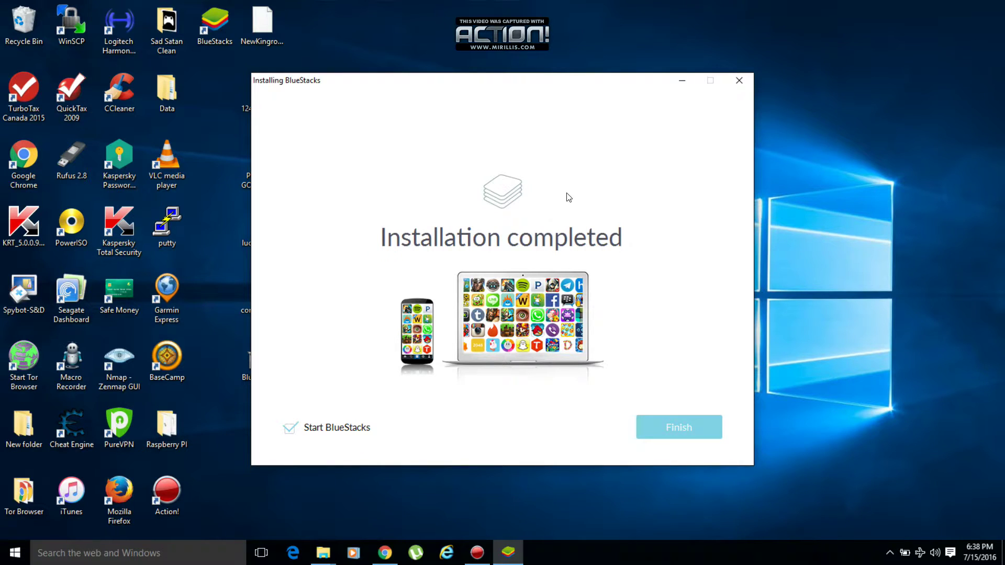
click(667, 435)
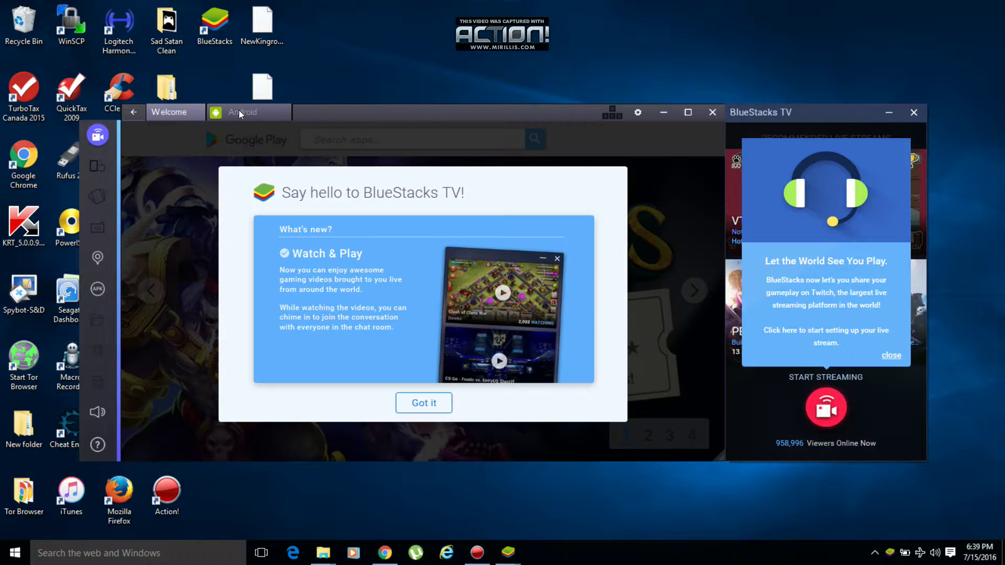
Dismiss the BlueStacks TV welcome and side panel, and close the screen recorder window.
click(240, 110)
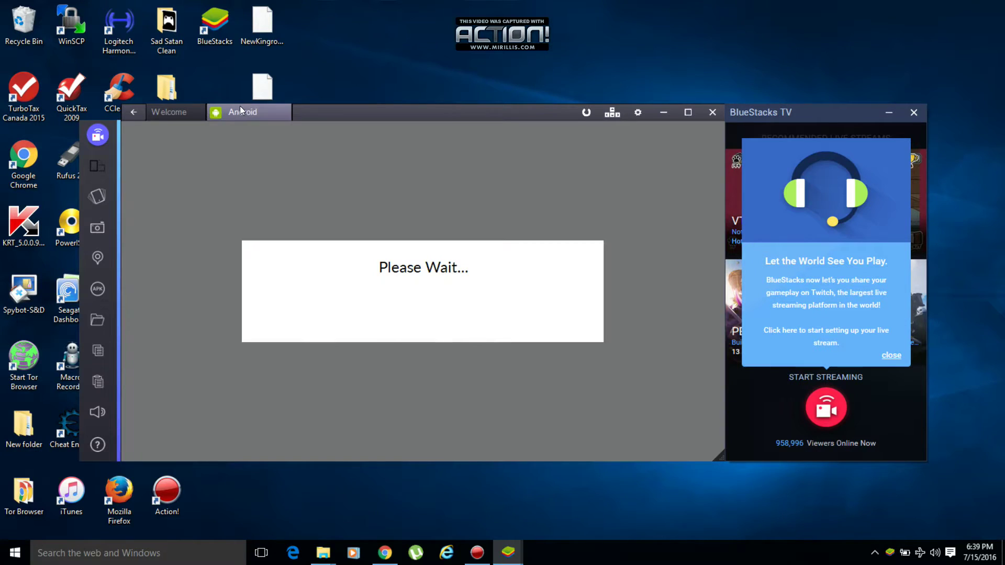
click(915, 113)
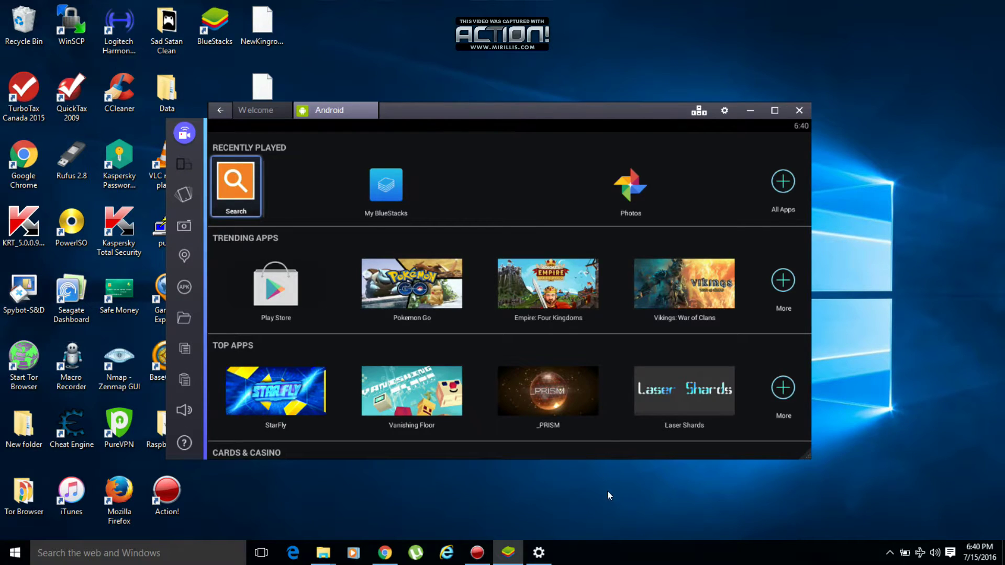
click(476, 557)
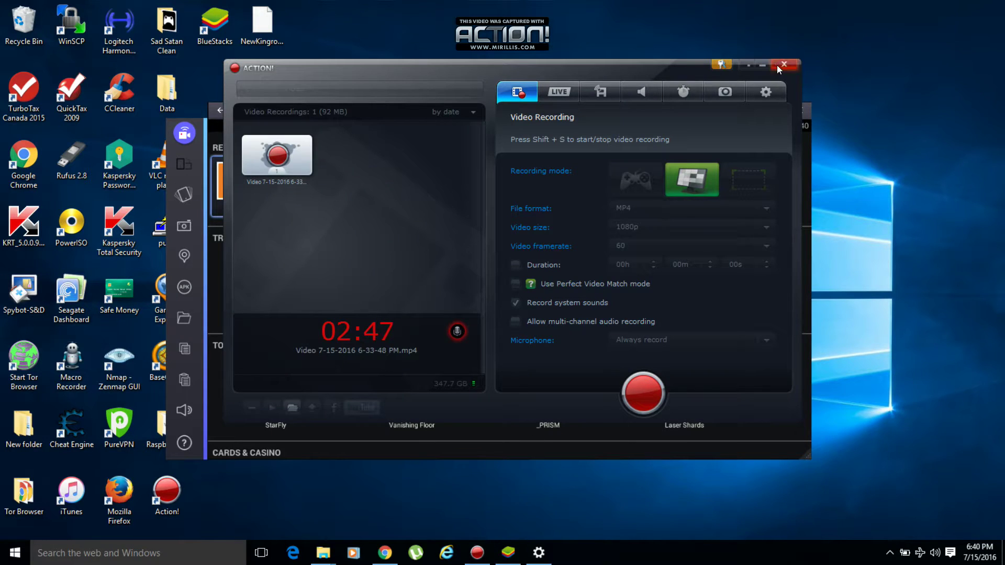
click(762, 63)
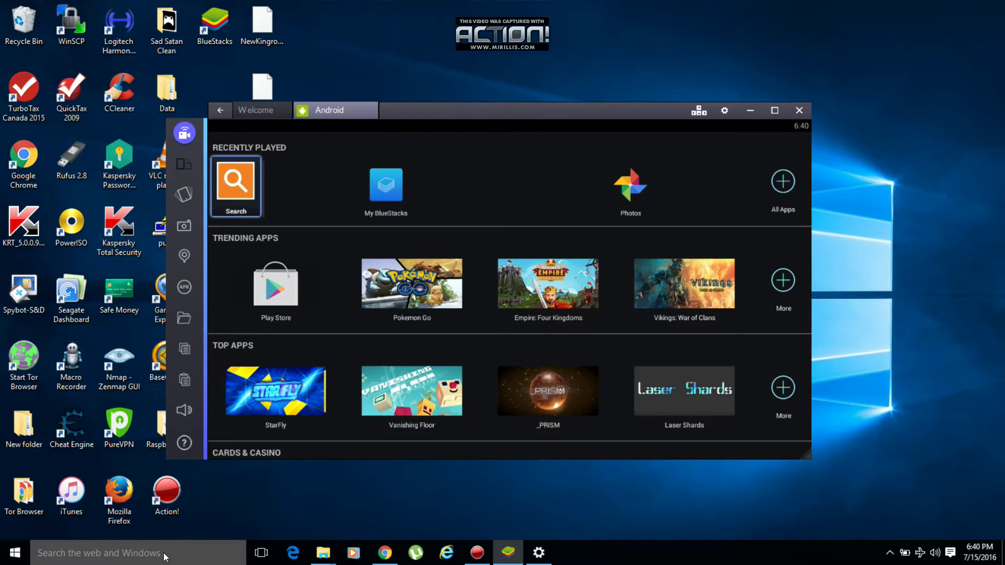
click(132, 553)
text(loca)
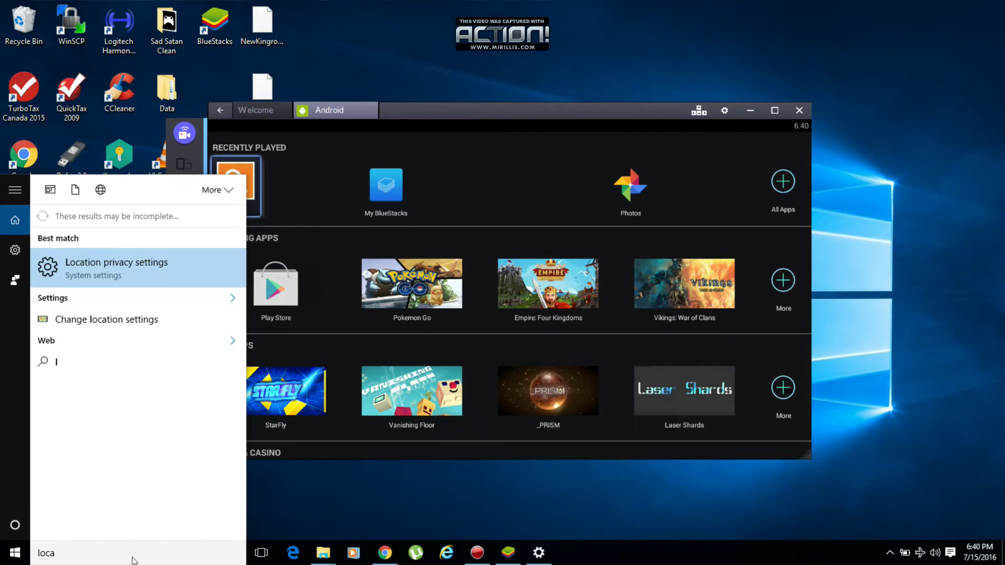
text(tion)
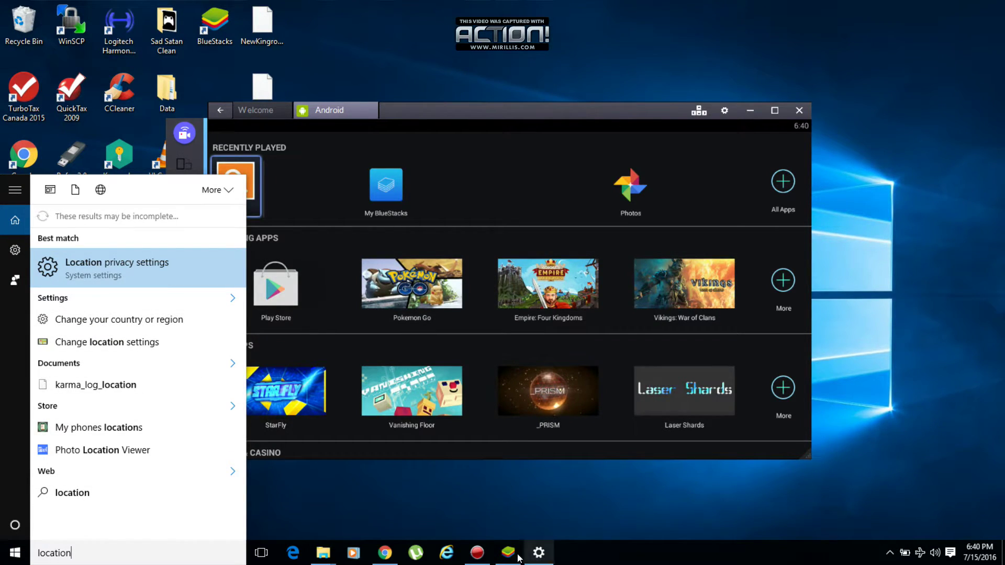
click(539, 553)
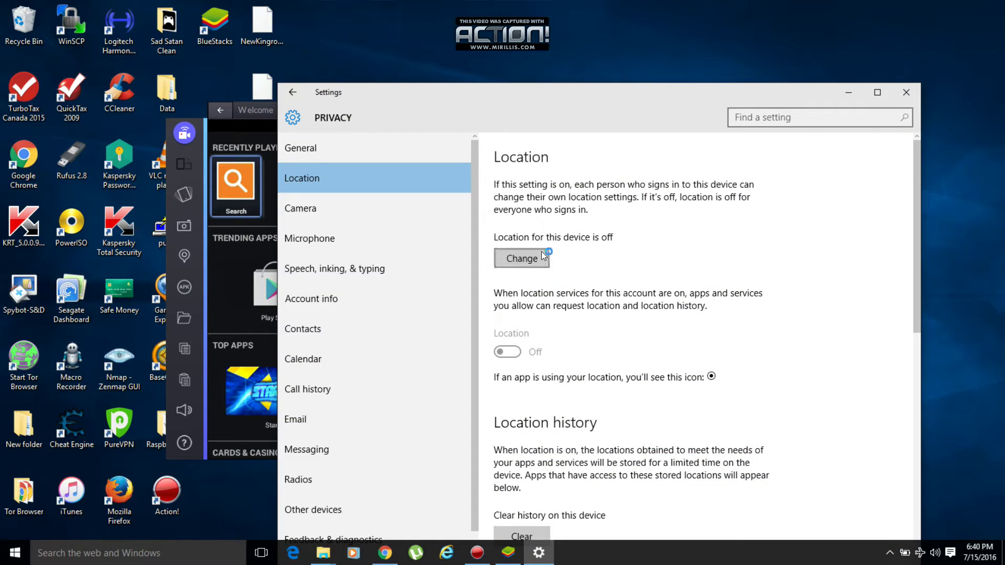
click(537, 258)
click(557, 318)
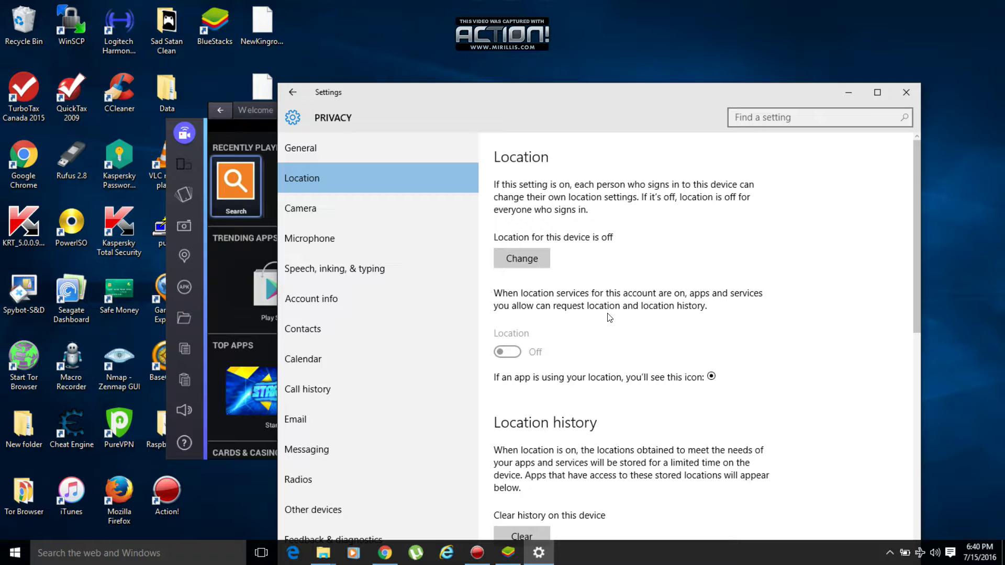
click(906, 92)
Launch Registry Editor via the Run command.
click(136, 552)
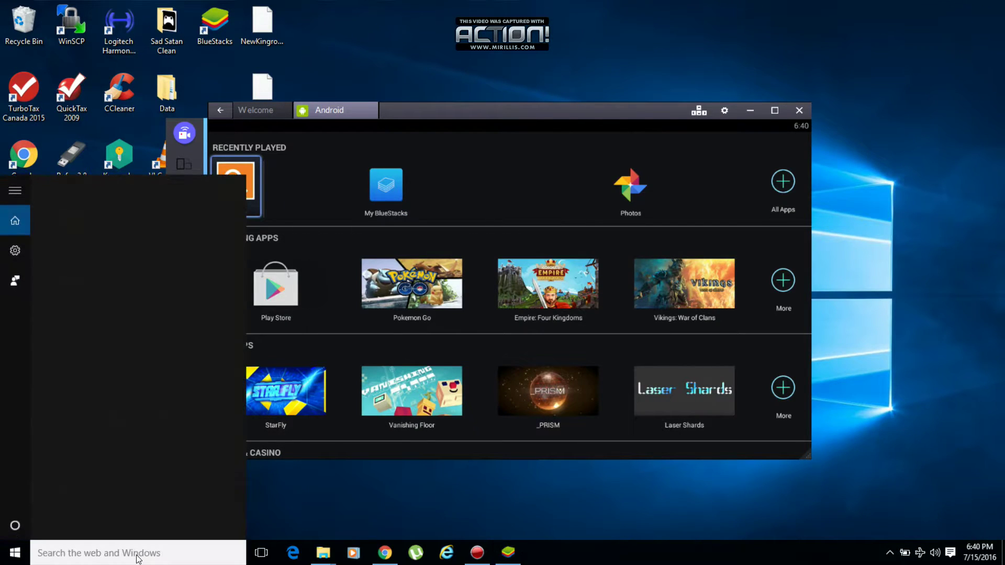
text(run)
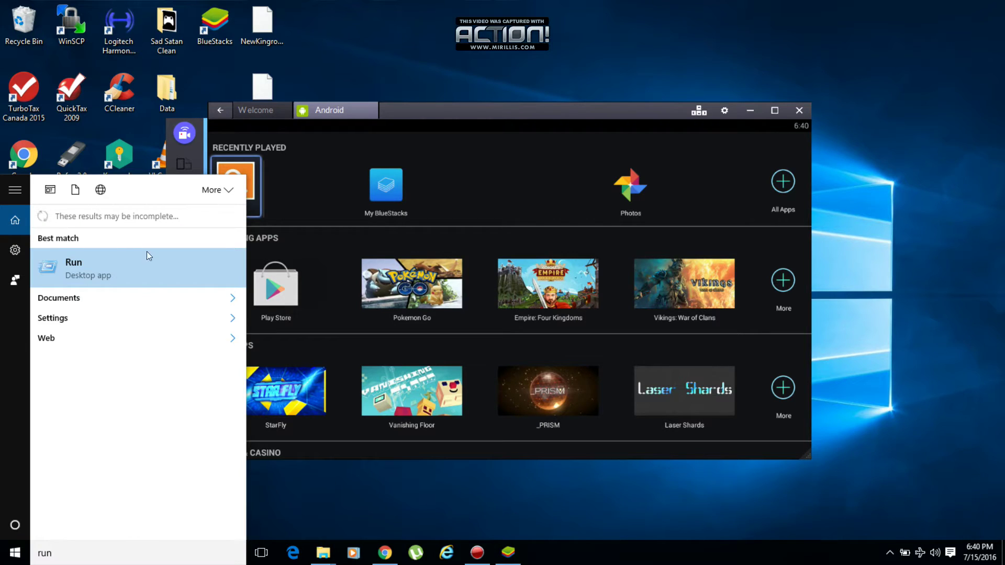
click(107, 270)
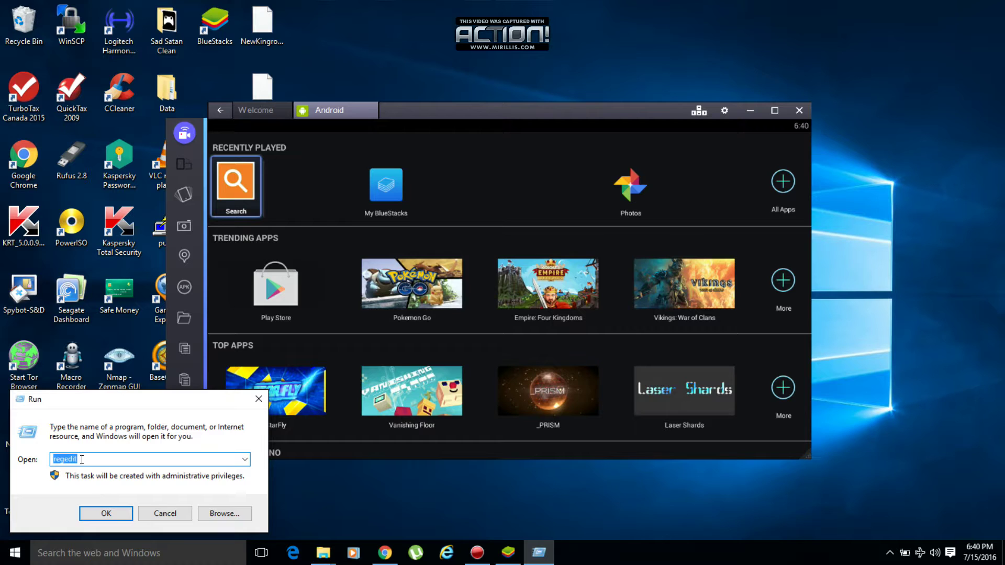
click(96, 511)
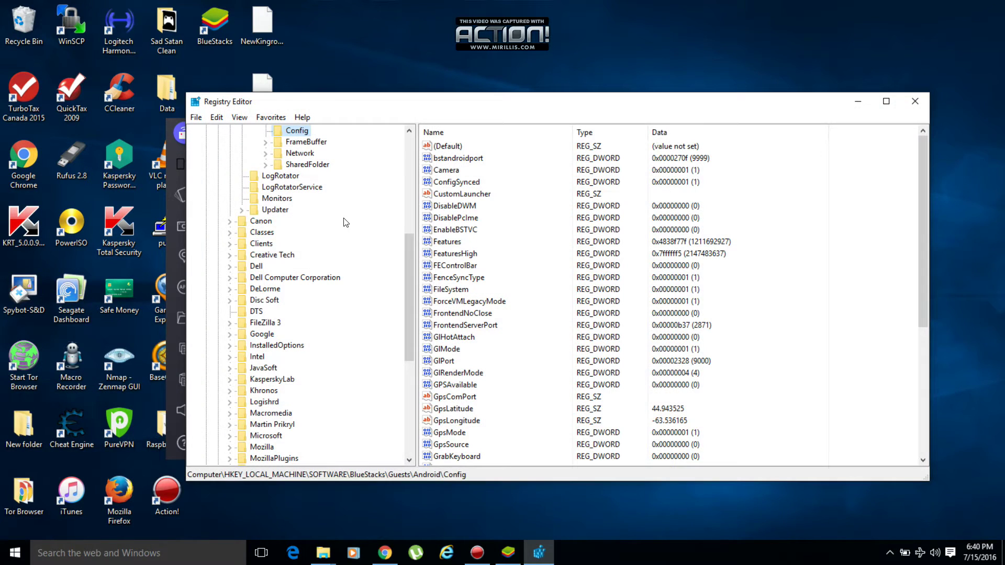
drag(406, 279, 402, 154)
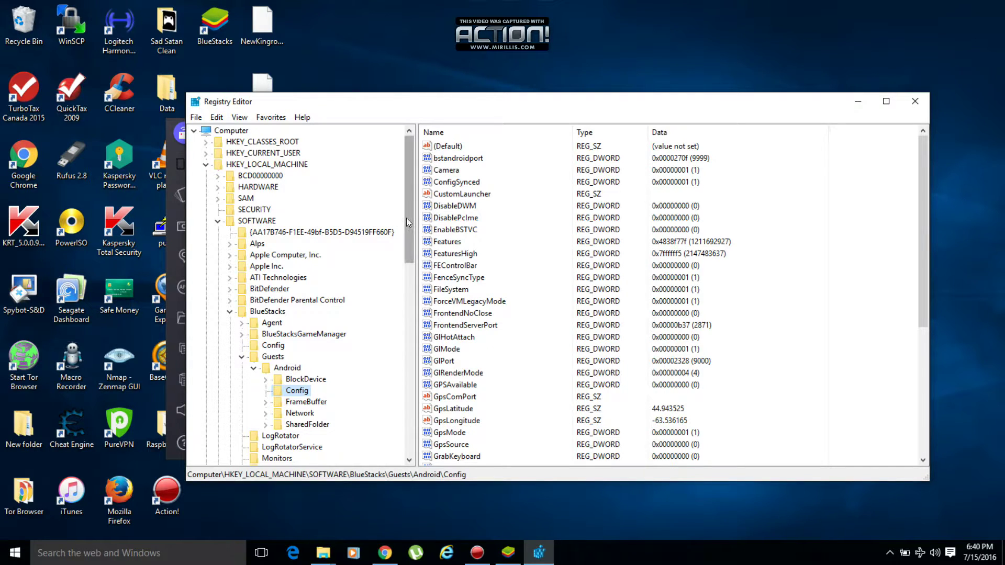
drag(406, 217, 407, 261)
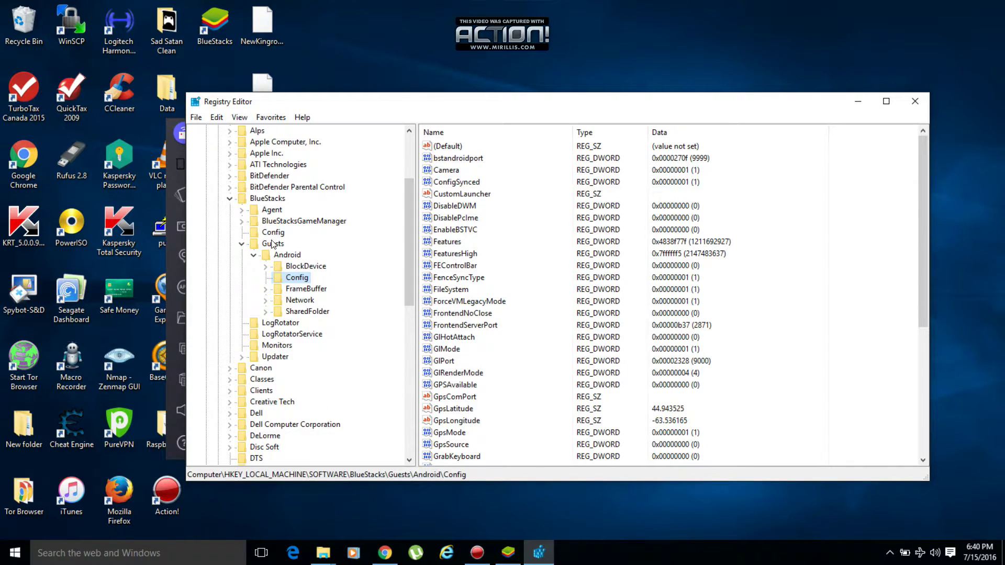
Set Camera under HKLM\SOFTWARE\BlueStacks\Guests\Android\Config to 0, then close Registry Editor.
click(450, 170)
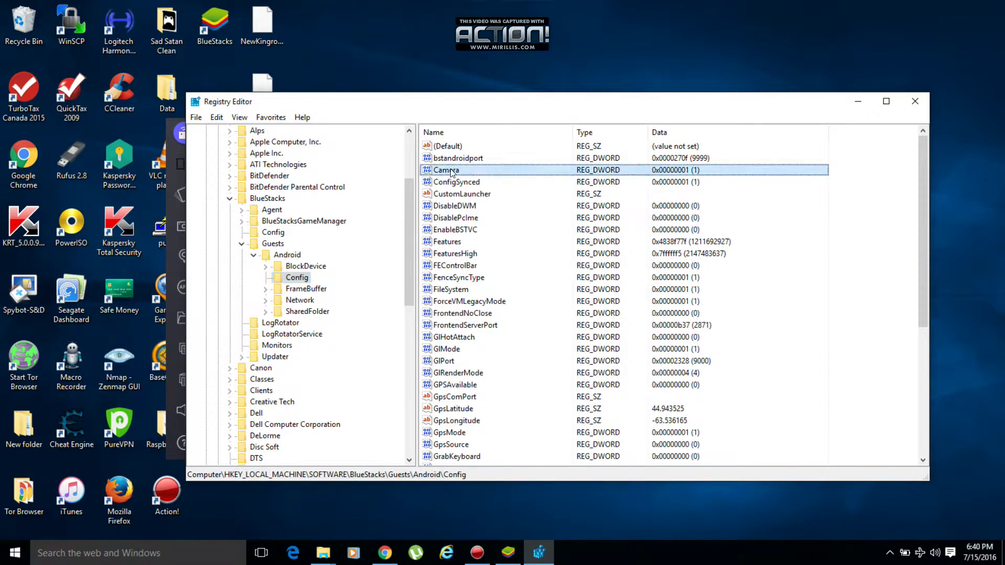
right_click(452, 171)
click(473, 178)
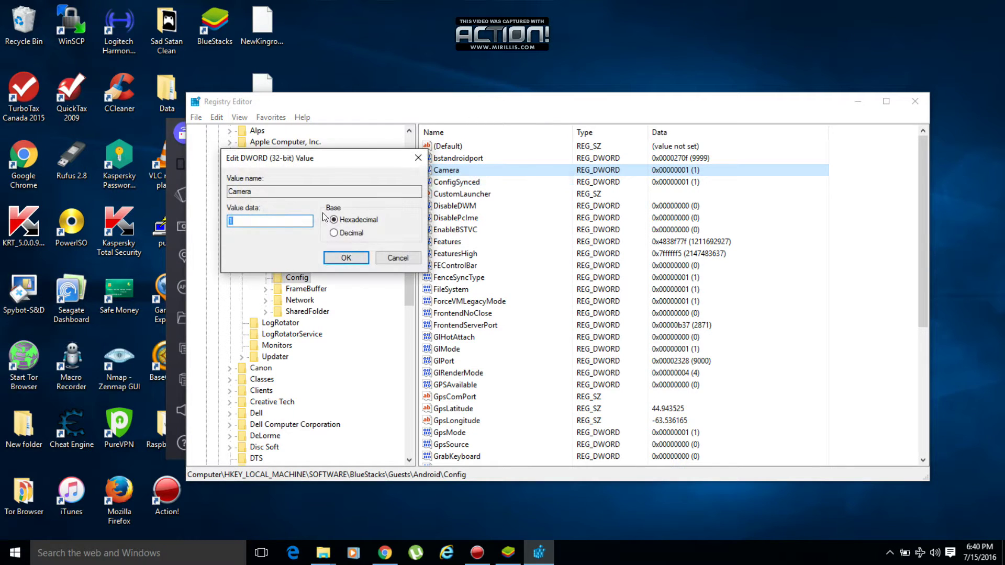
text(0)
click(347, 263)
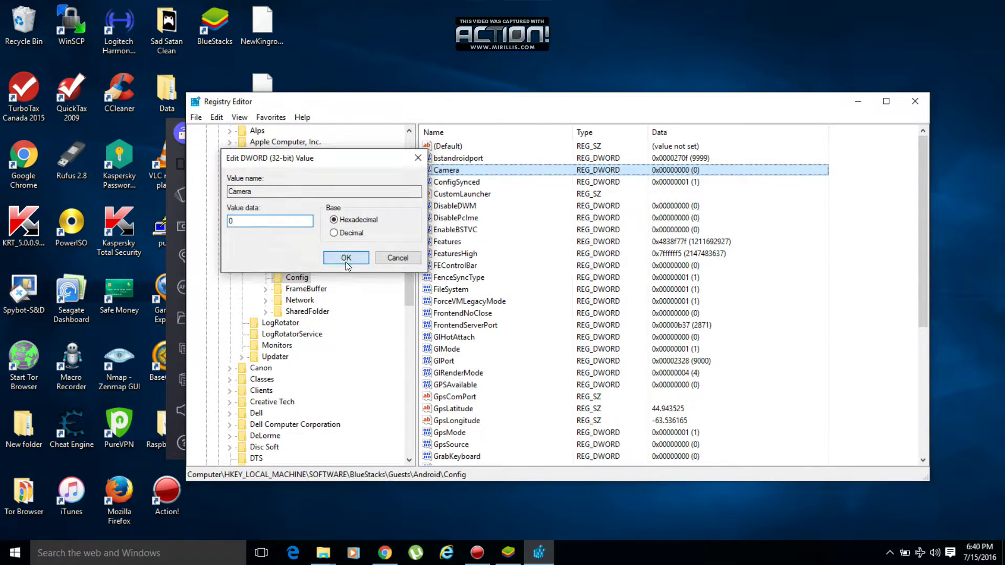
click(914, 101)
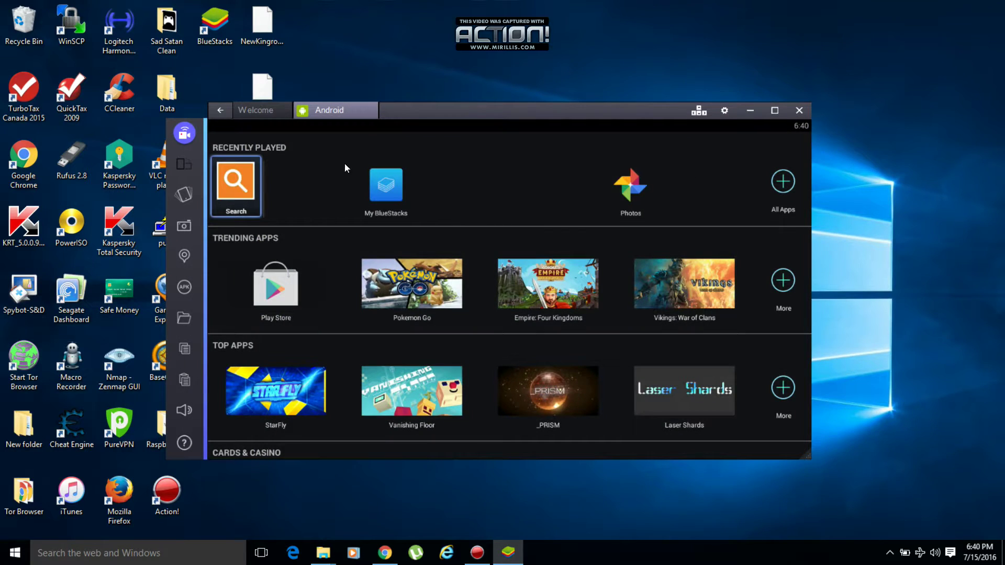
Reposition the BlueStacks window and install the NewKingroot APK from the Desktop.
drag(464, 111, 511, 96)
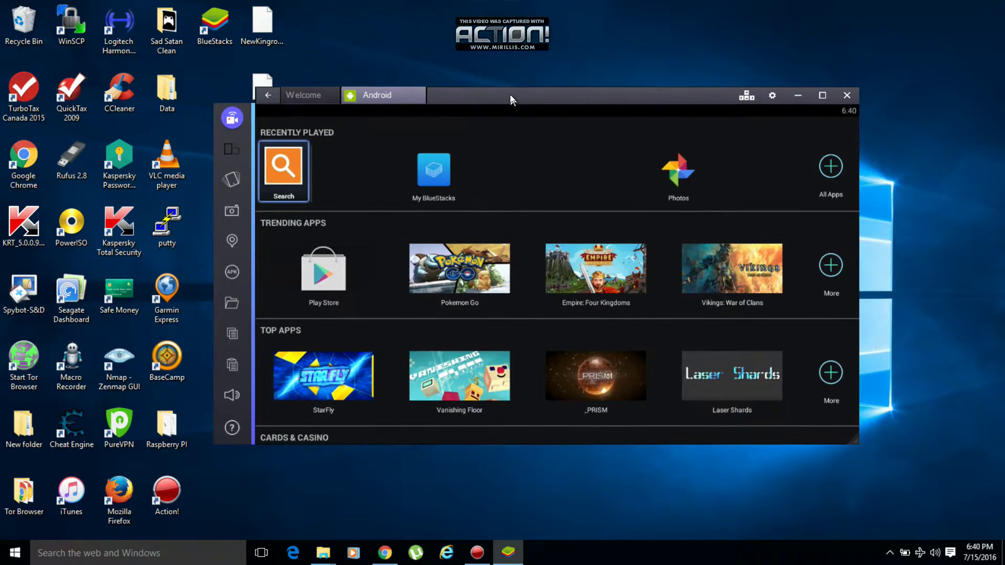
click(231, 273)
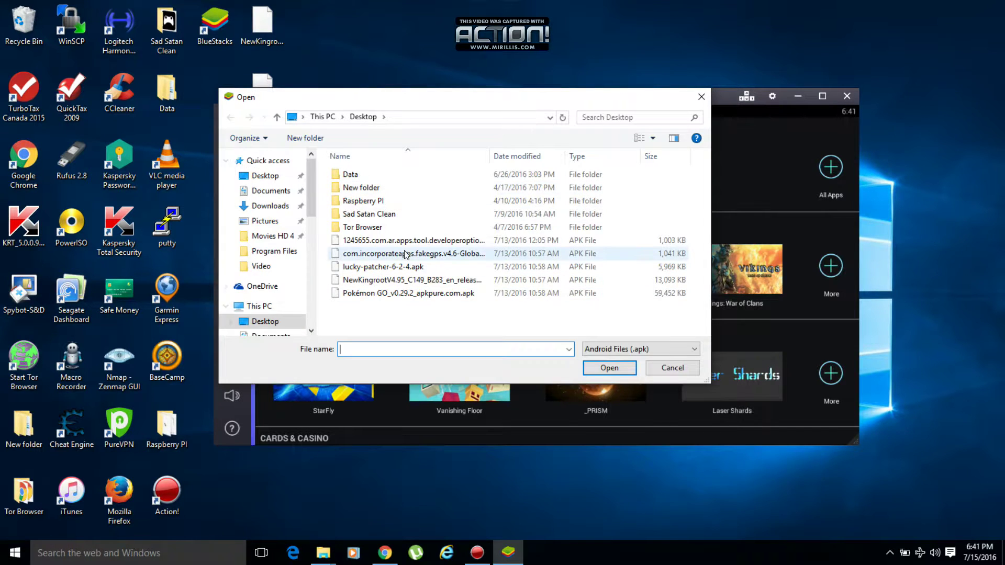
click(444, 280)
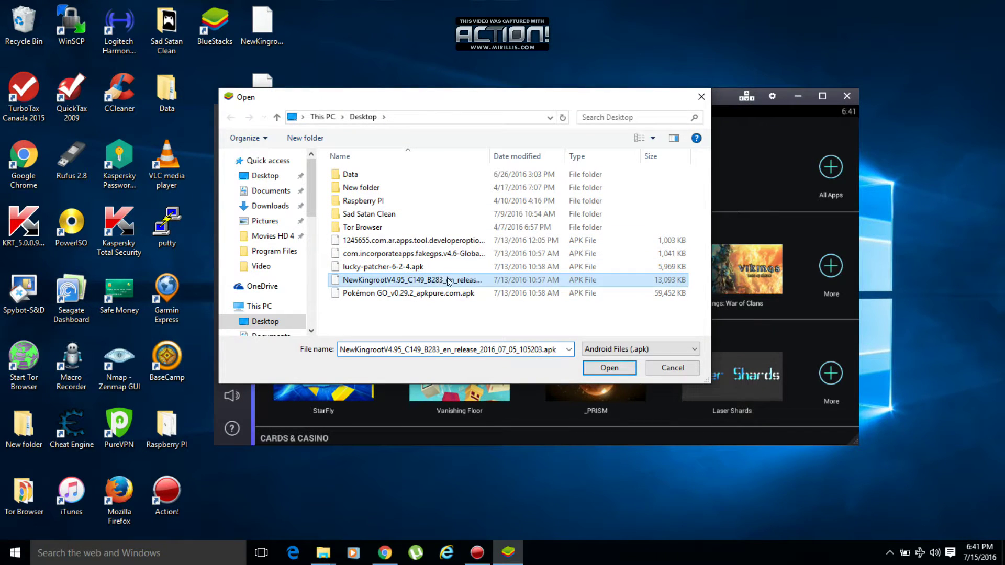
click(618, 368)
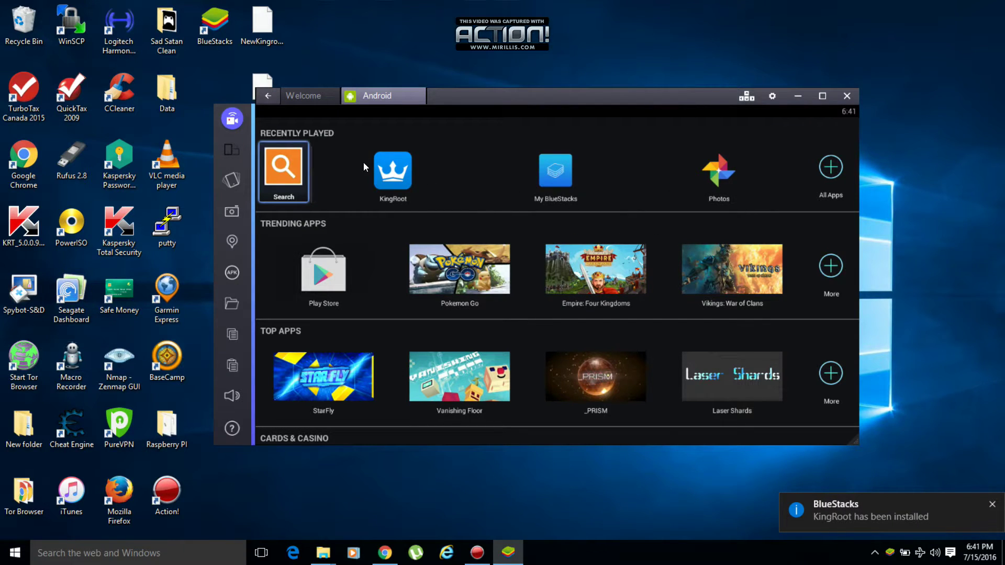
Launch KingRoot, skip its intro, and run Fix now and Optimize now to reach 95.
click(393, 171)
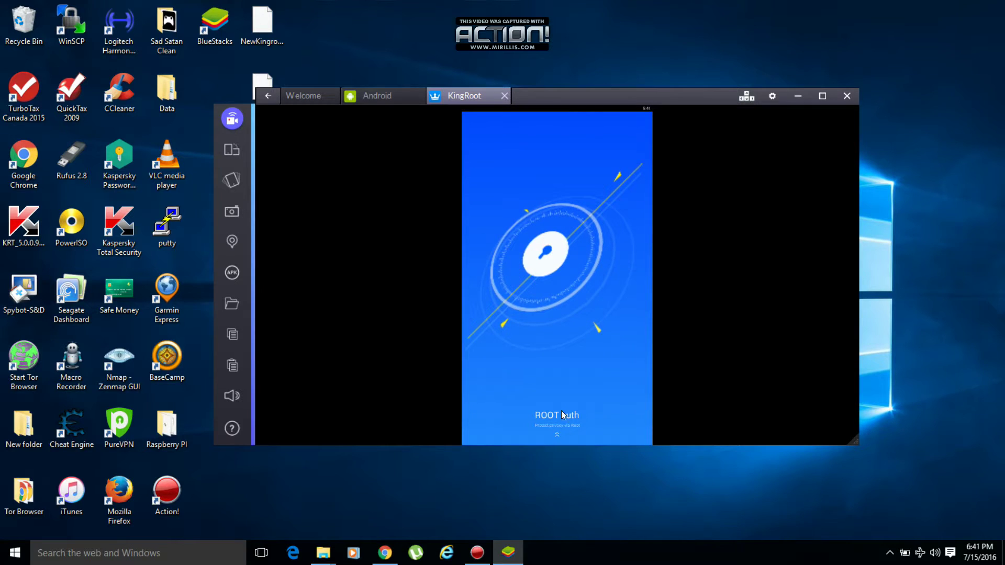
drag(563, 414, 565, 377)
drag(558, 424, 565, 326)
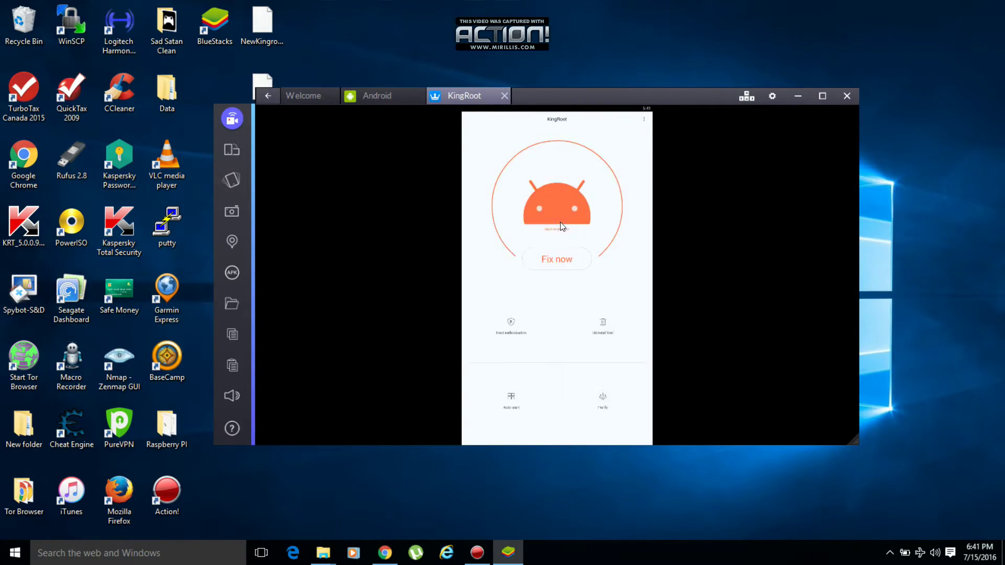
click(558, 260)
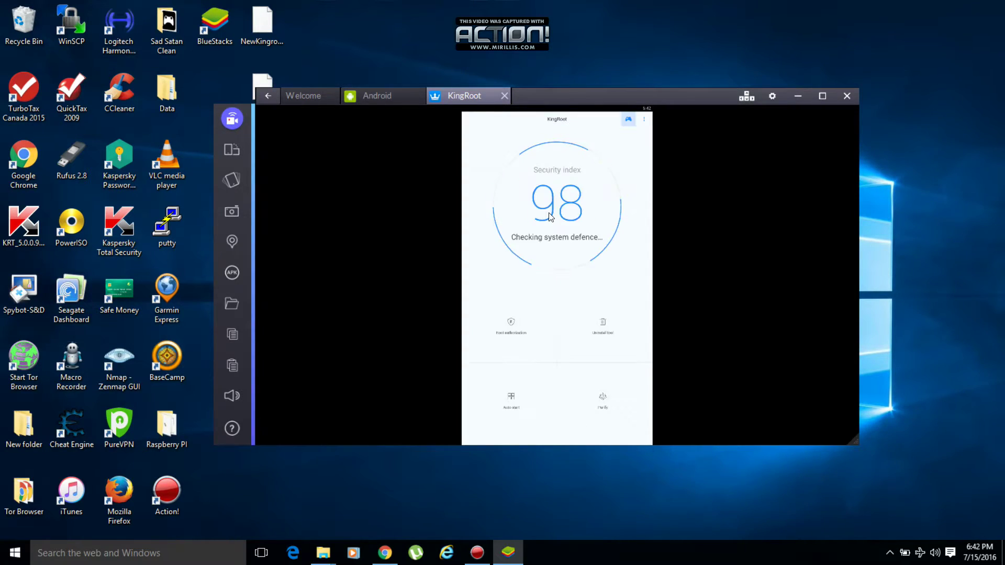
click(569, 265)
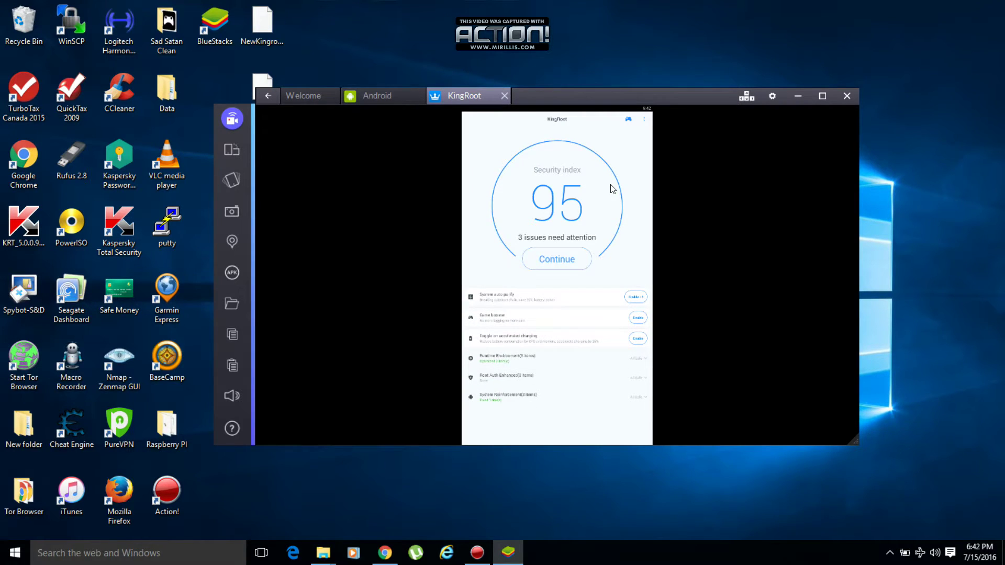
click(581, 258)
scroll(615, 235, down, 1)
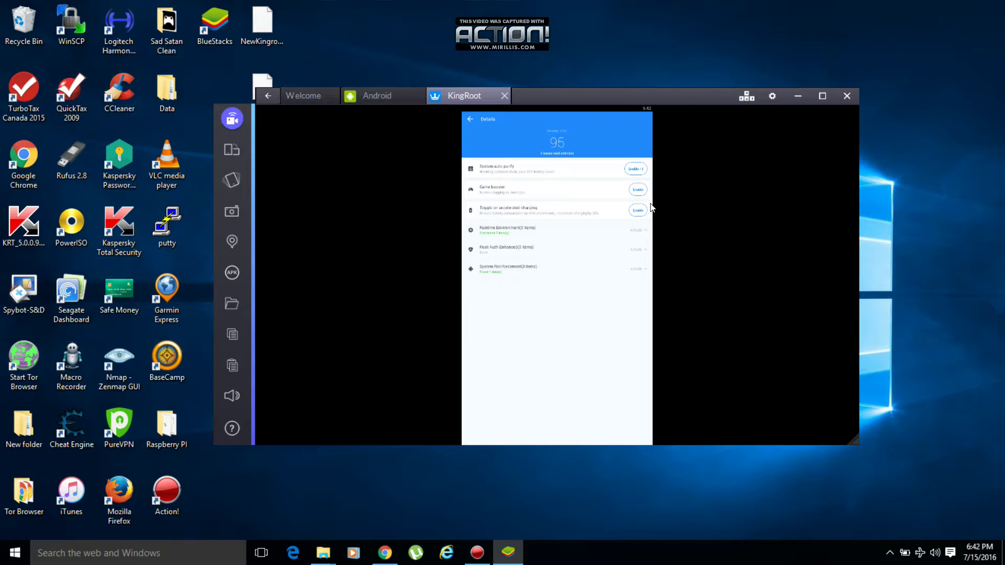
Restart the Android plugin from the BlueStacks gear menu.
click(774, 96)
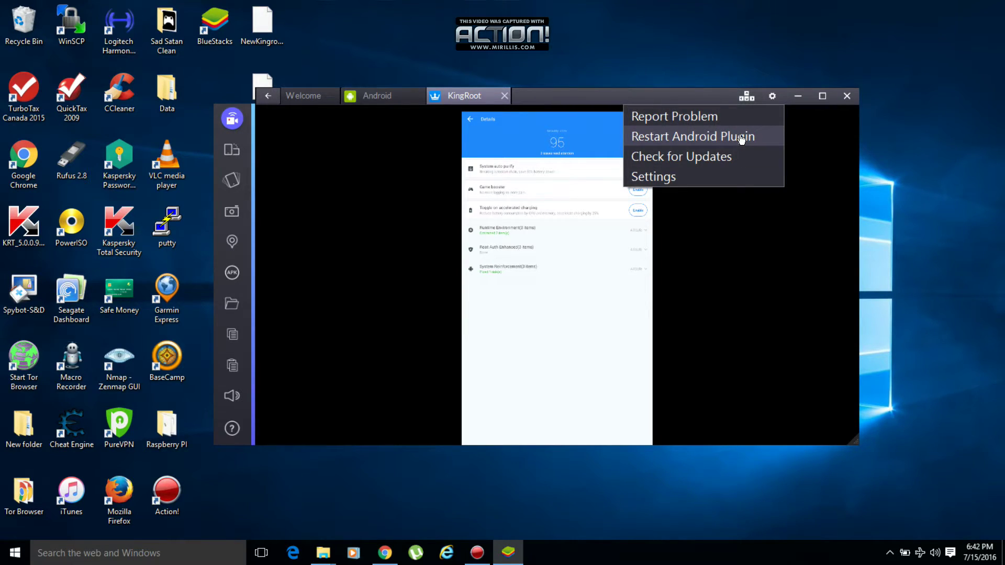
click(741, 138)
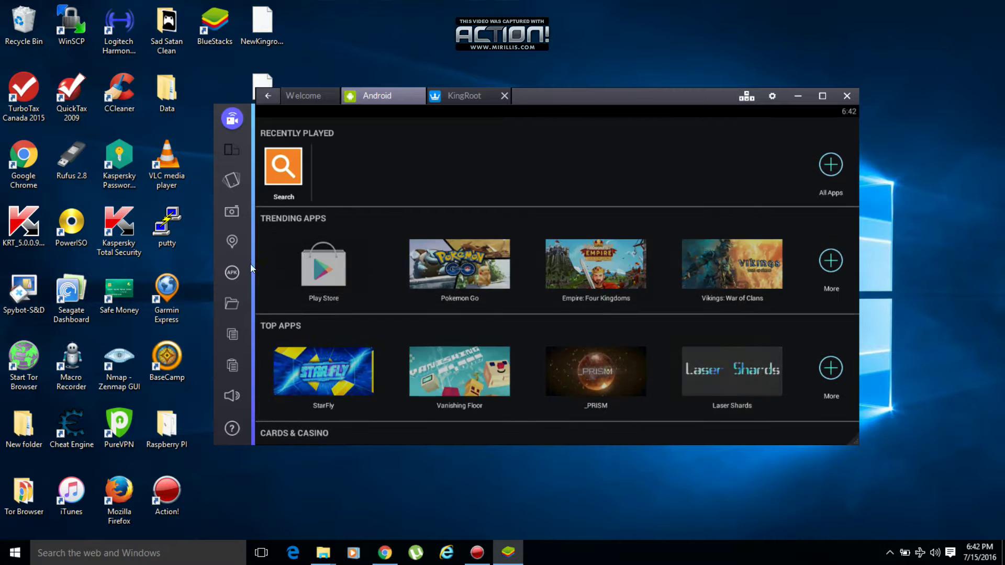
click(233, 274)
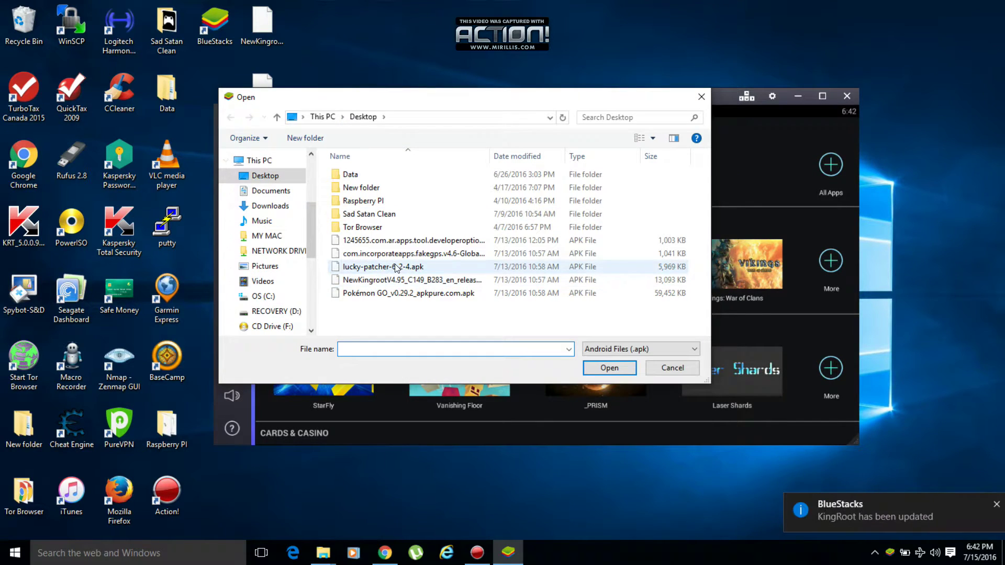
Install lucky-patcher-6-2-4.apk and launch Lucky Patcher from its install notification.
click(385, 267)
click(618, 366)
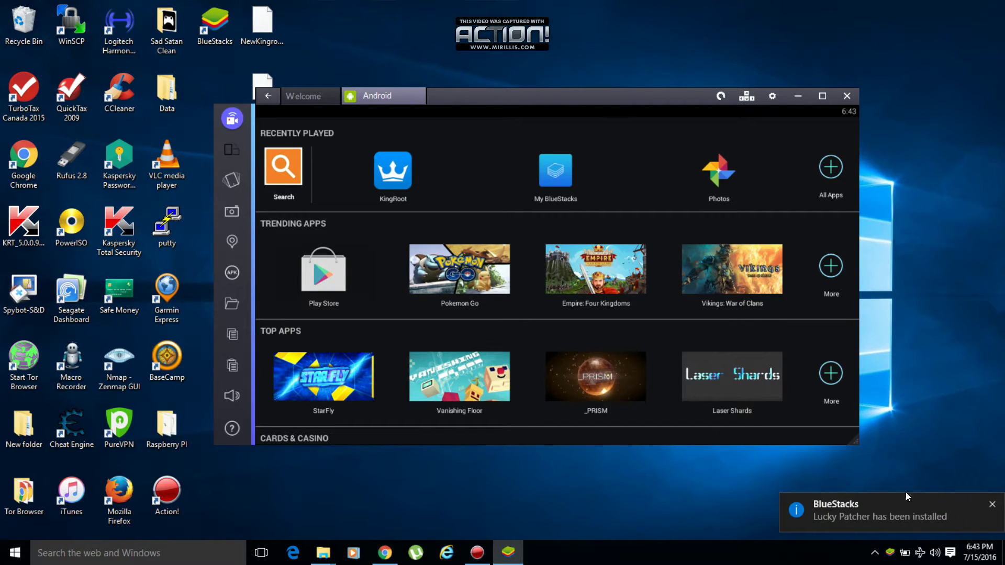
click(908, 510)
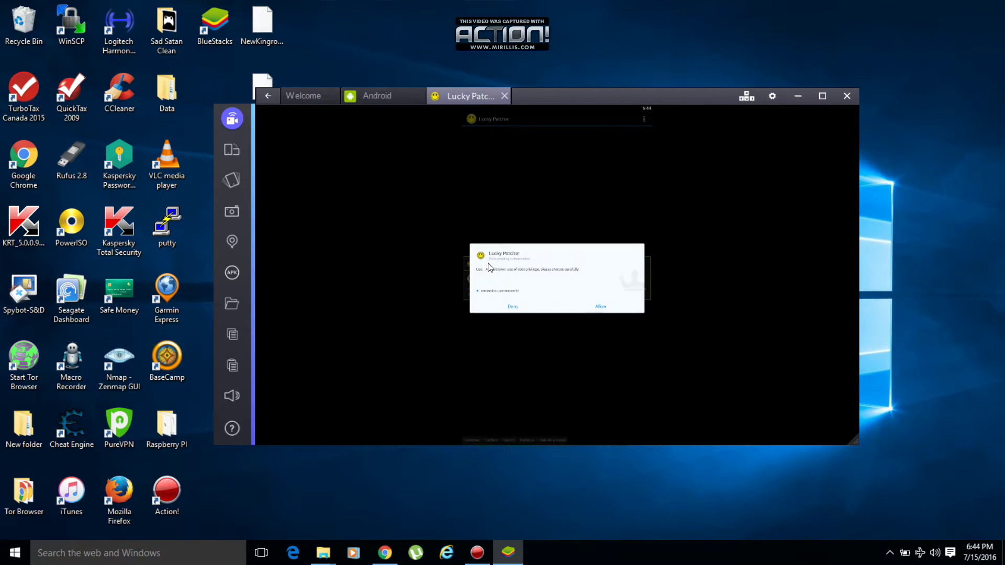
Grant Lucky Patcher superuser access and browse to sdcard/windows/Documents in its rebuild browser.
click(601, 307)
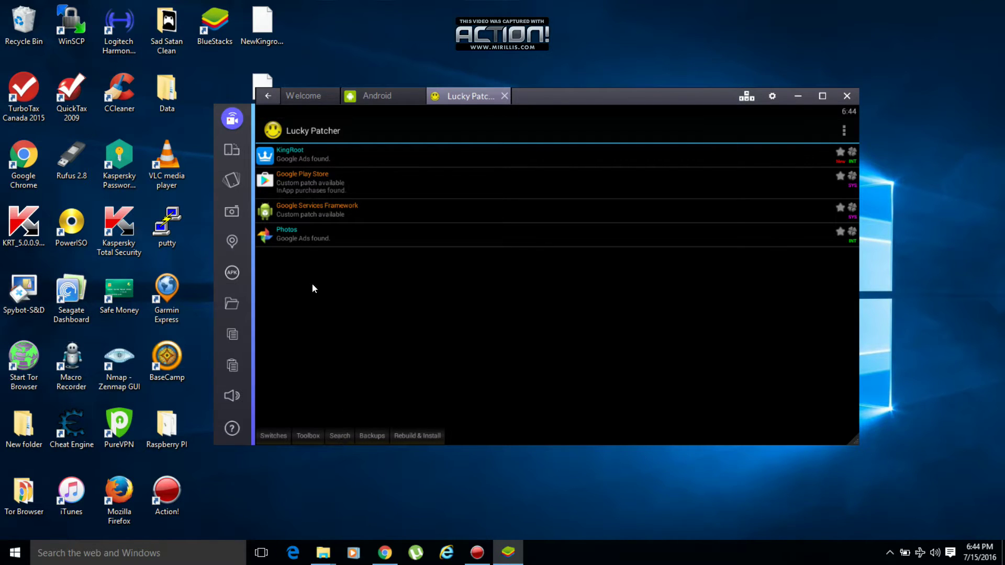
click(414, 436)
click(289, 137)
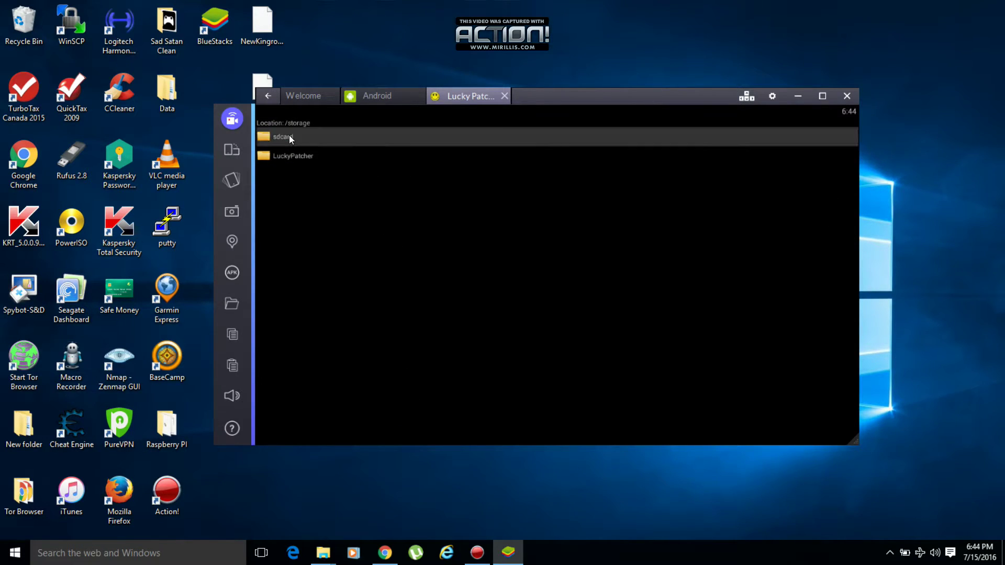
click(284, 426)
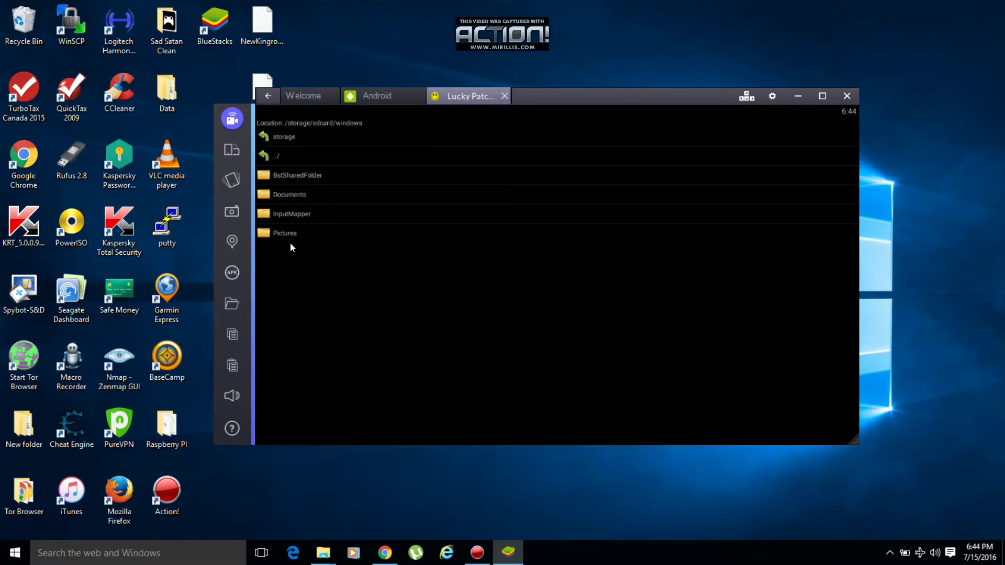
click(296, 193)
Install the FakeGPS apk as a system app and decline the reboot.
click(327, 313)
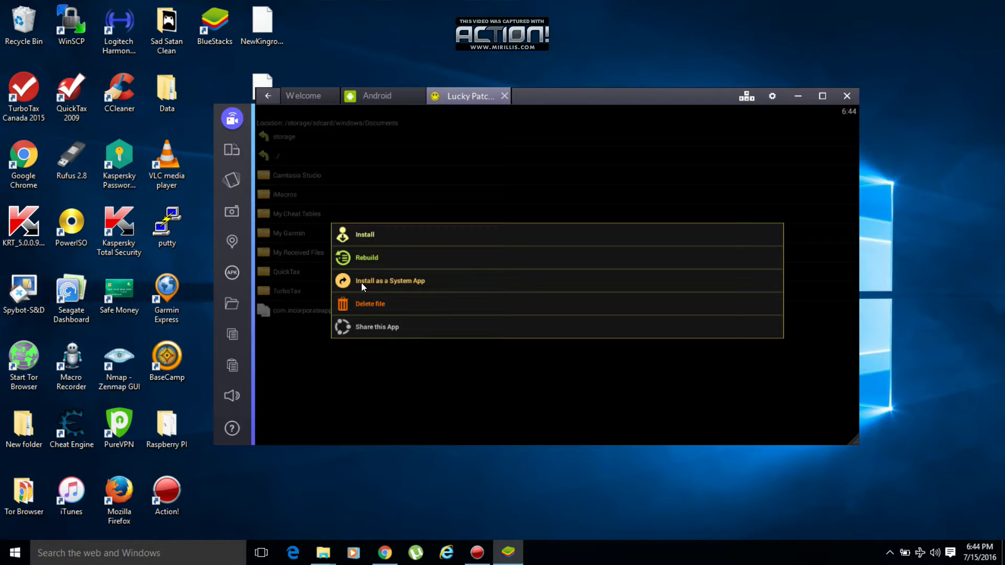
click(400, 284)
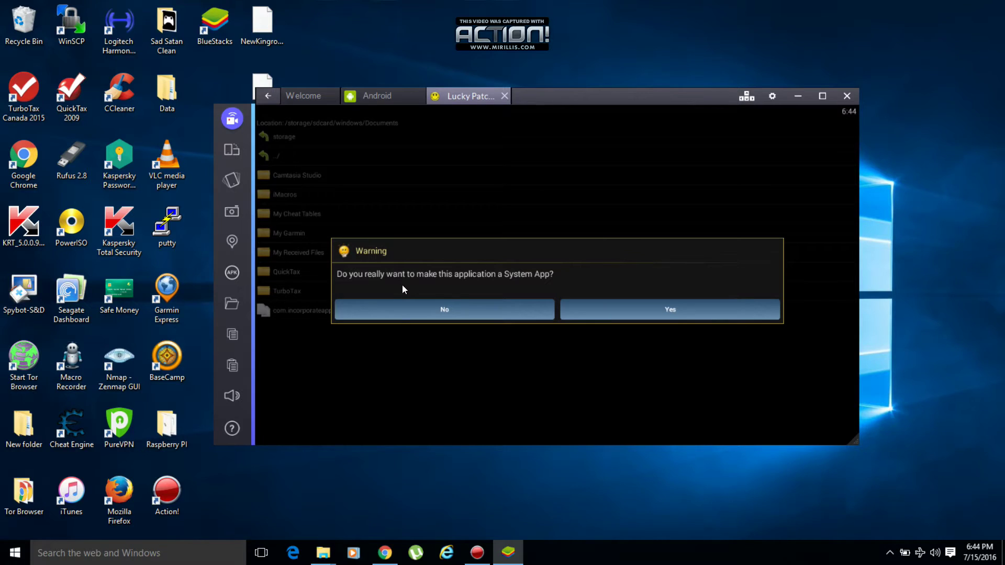
click(615, 305)
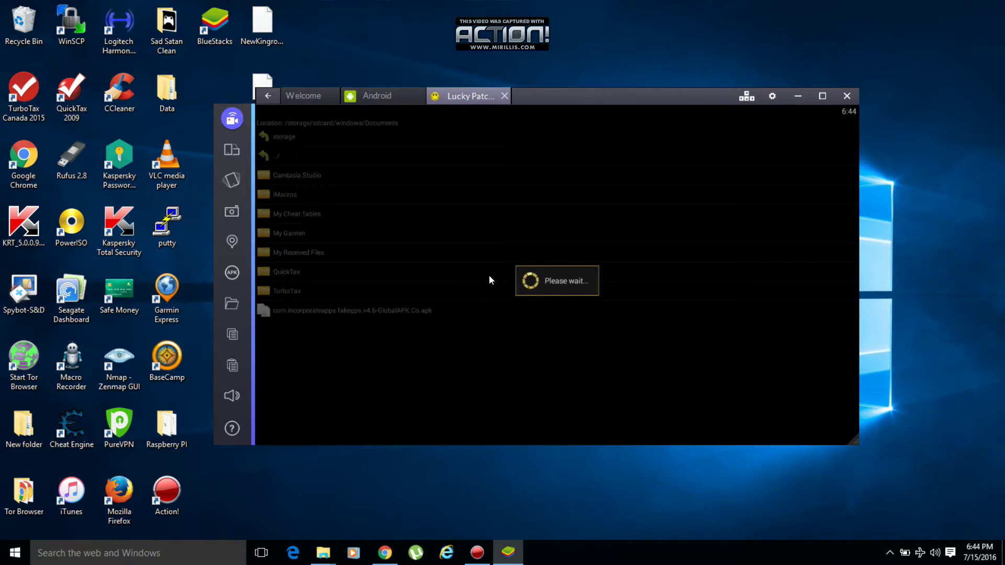
click(488, 311)
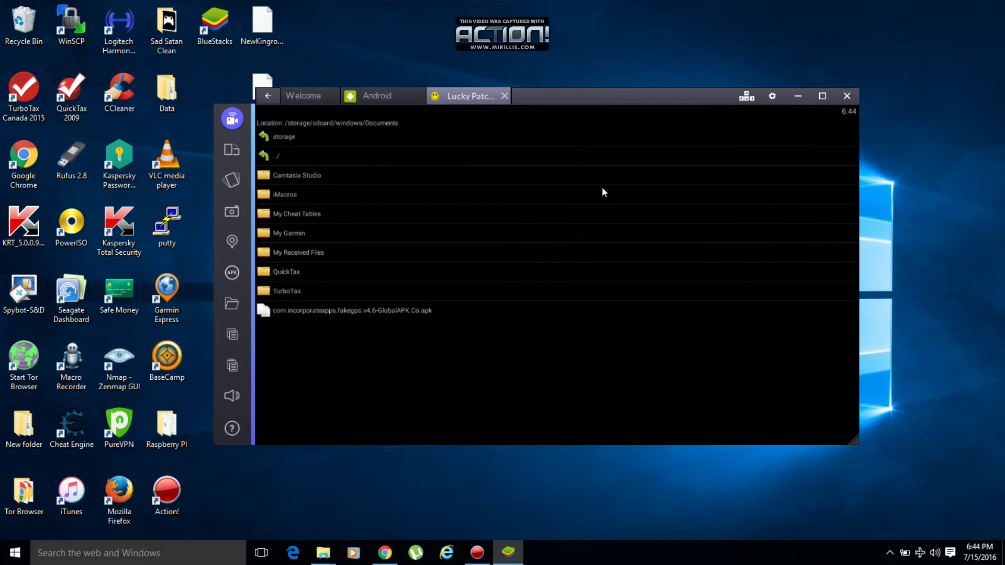
Restart the Android plugin from the gear menu and return to Lucky Patcher, now listing FakeGPS.
click(770, 104)
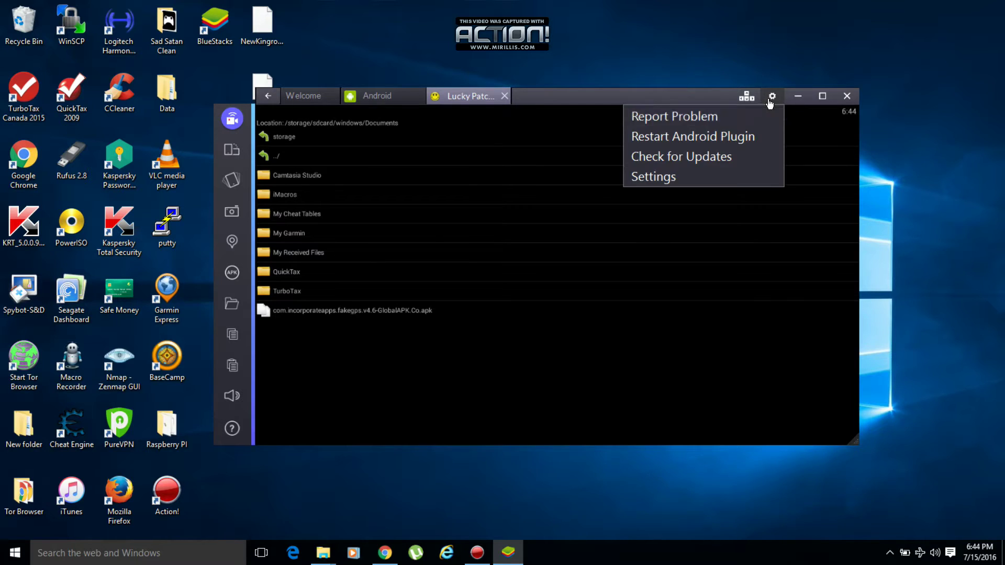
click(752, 139)
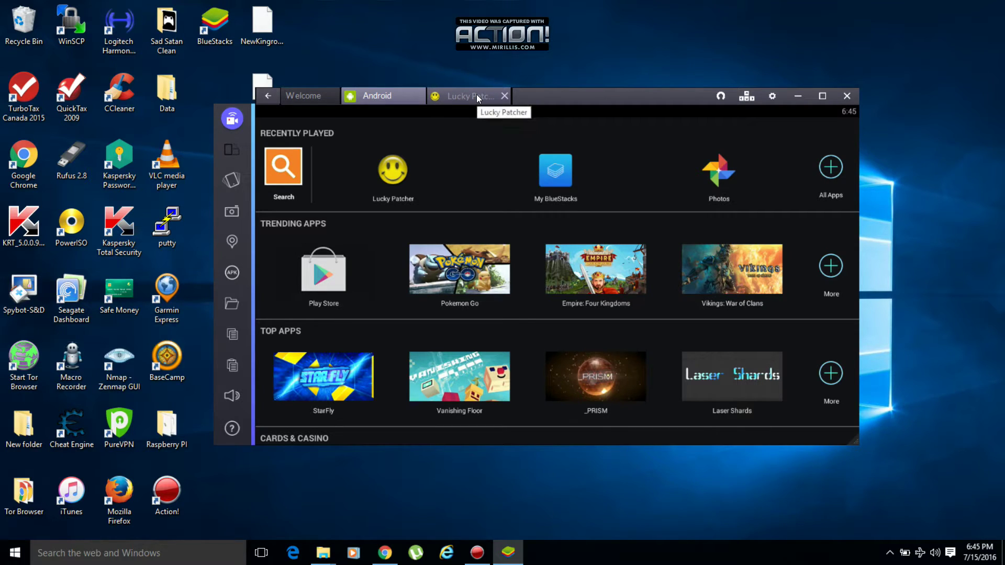
click(397, 172)
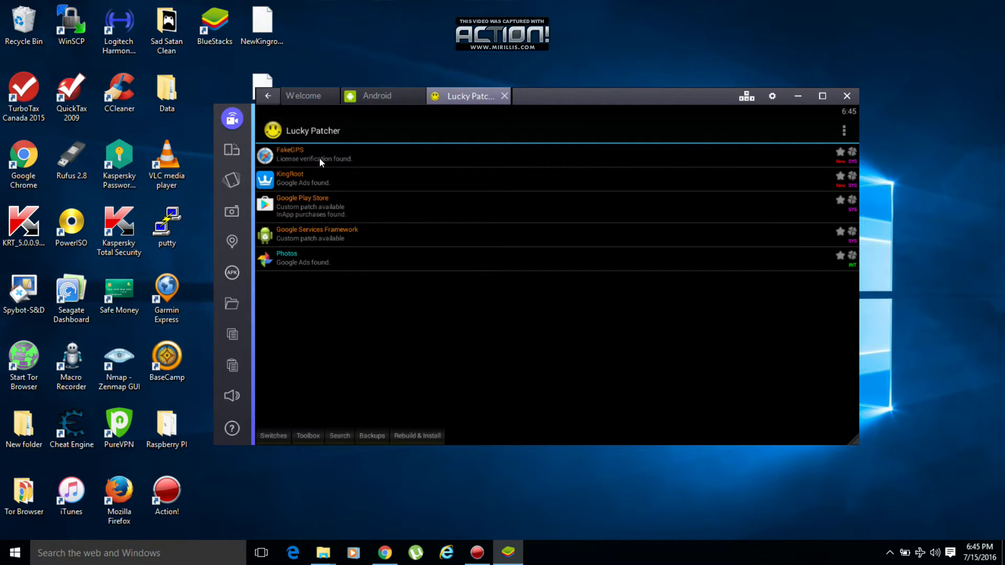
Launch FakeGPS from Lucky Patcher and enable Expert Mode in its settings.
click(320, 158)
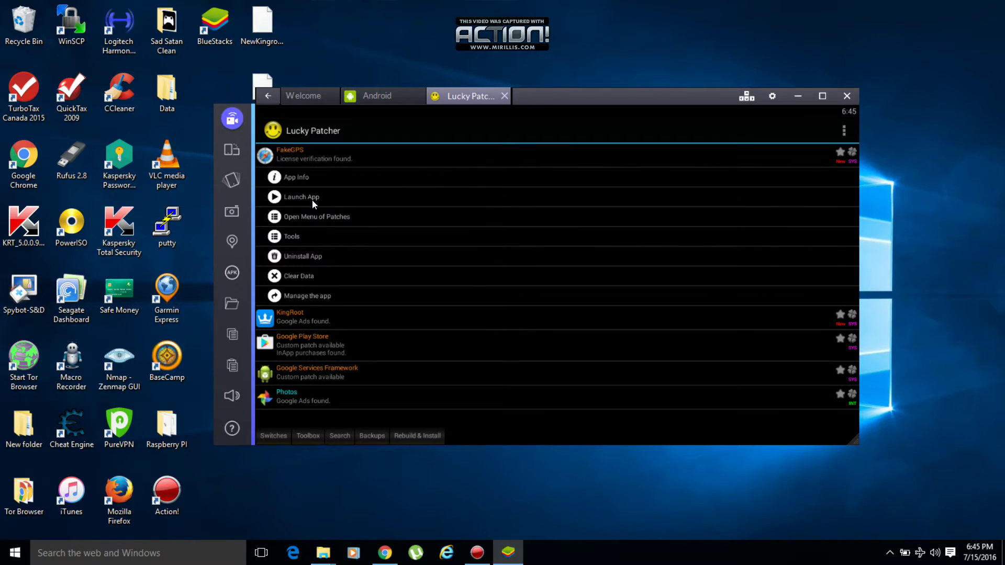
click(310, 201)
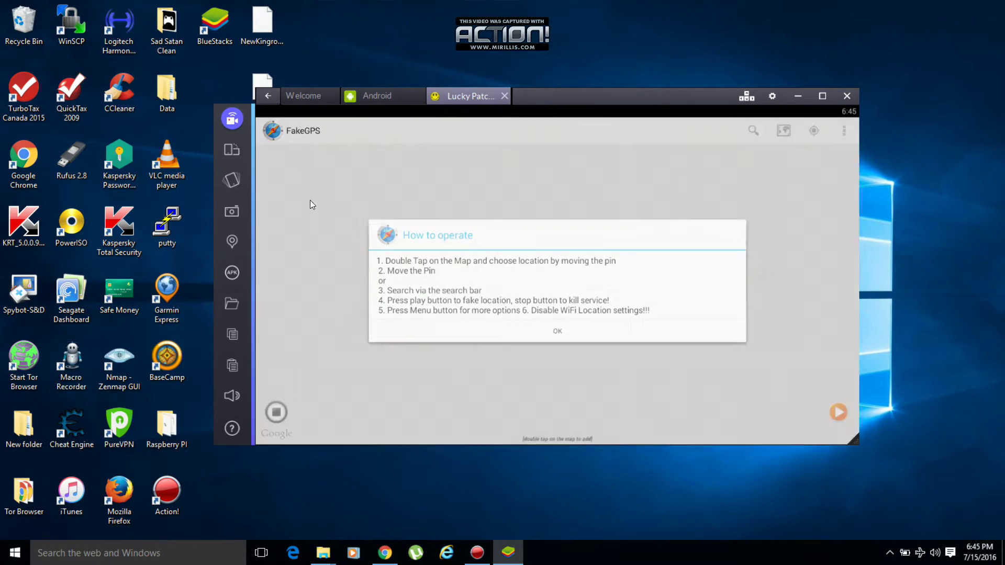
click(558, 330)
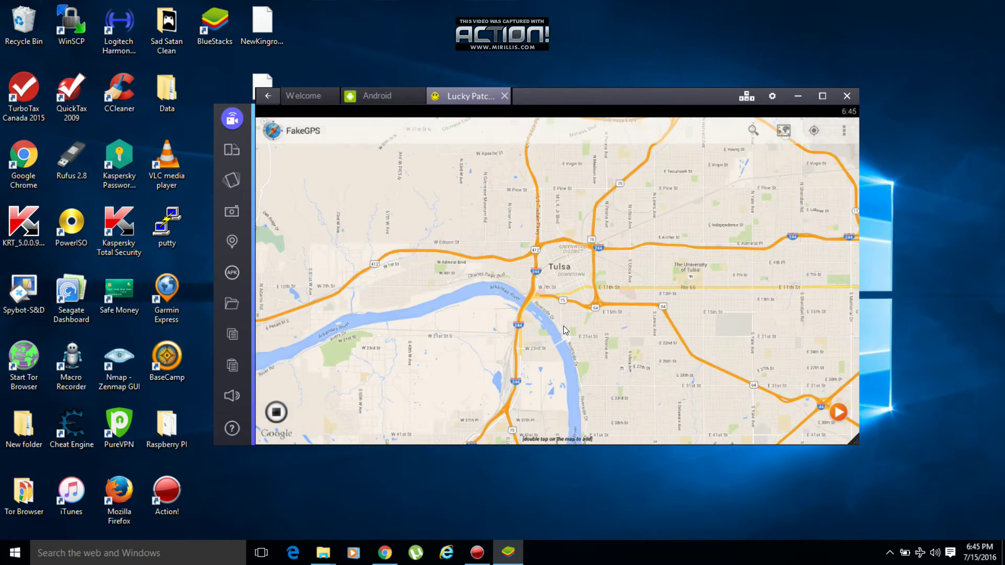
click(845, 129)
click(795, 224)
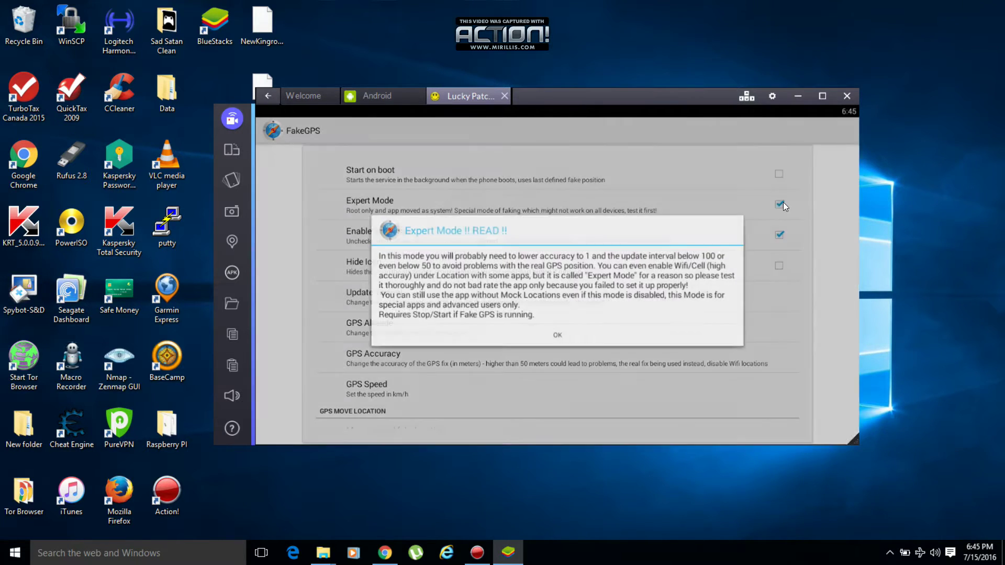
click(560, 331)
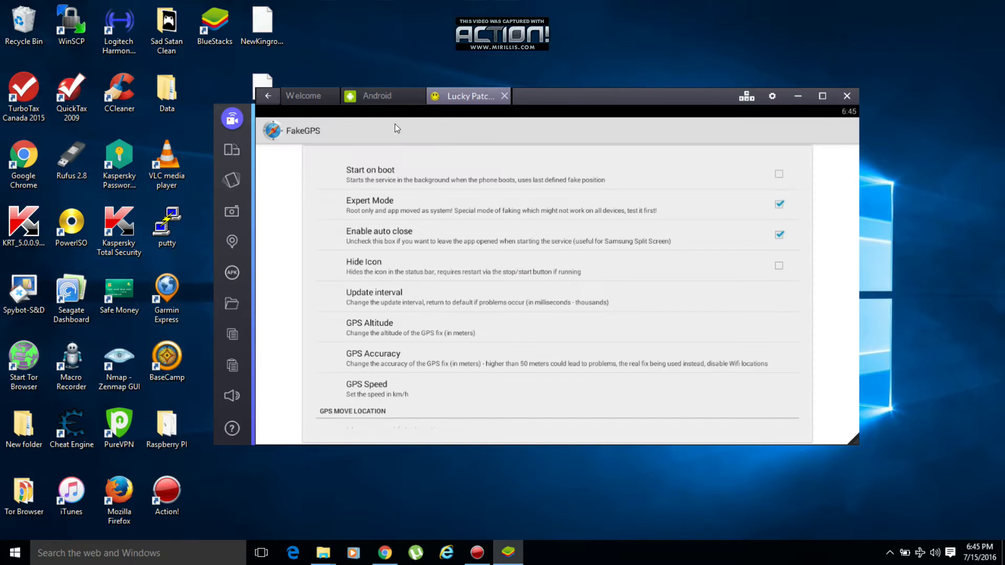
Pin a fake location on South Detroit Avenue, Tulsa, then close Lucky Patcher.
click(268, 96)
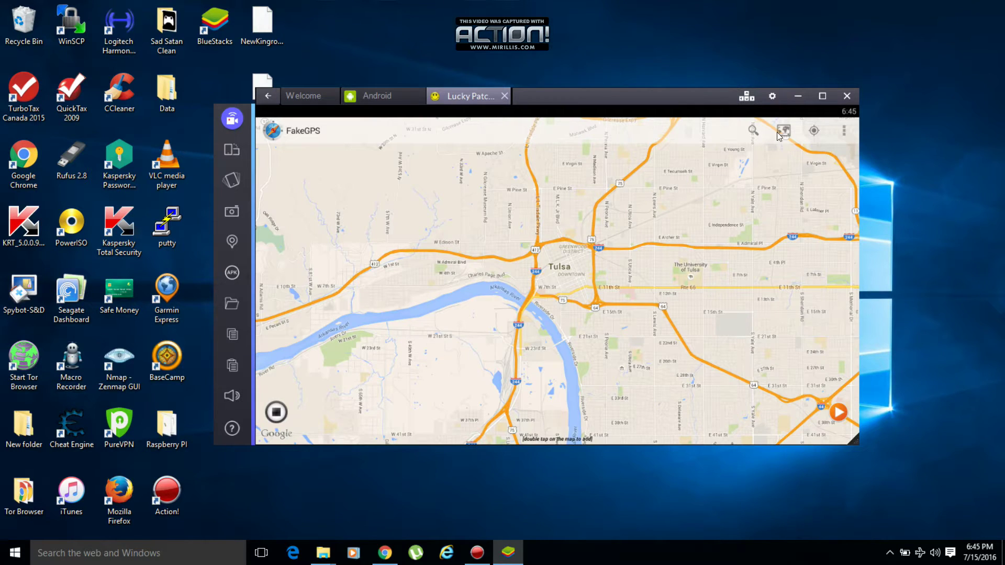
double_click(569, 248)
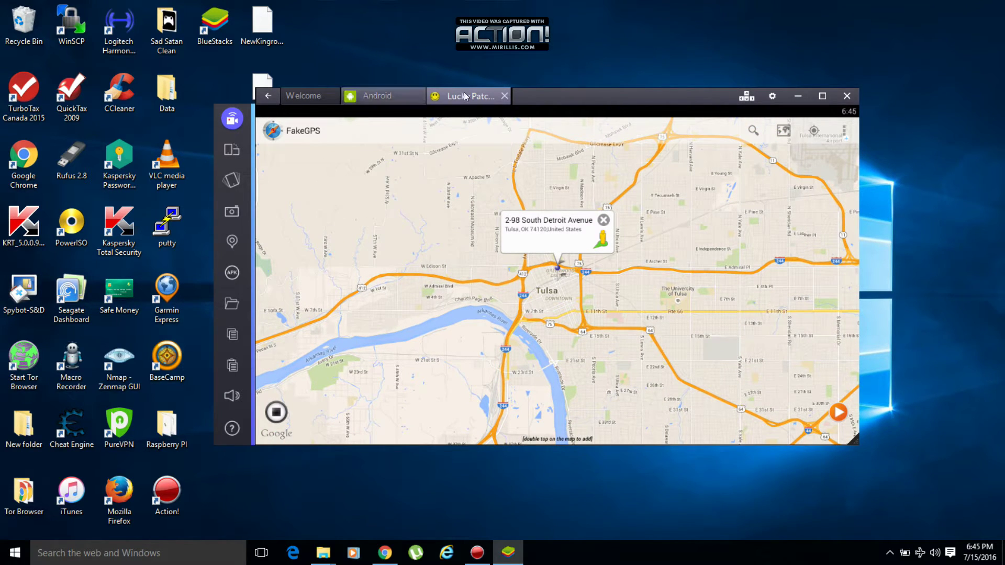
click(504, 95)
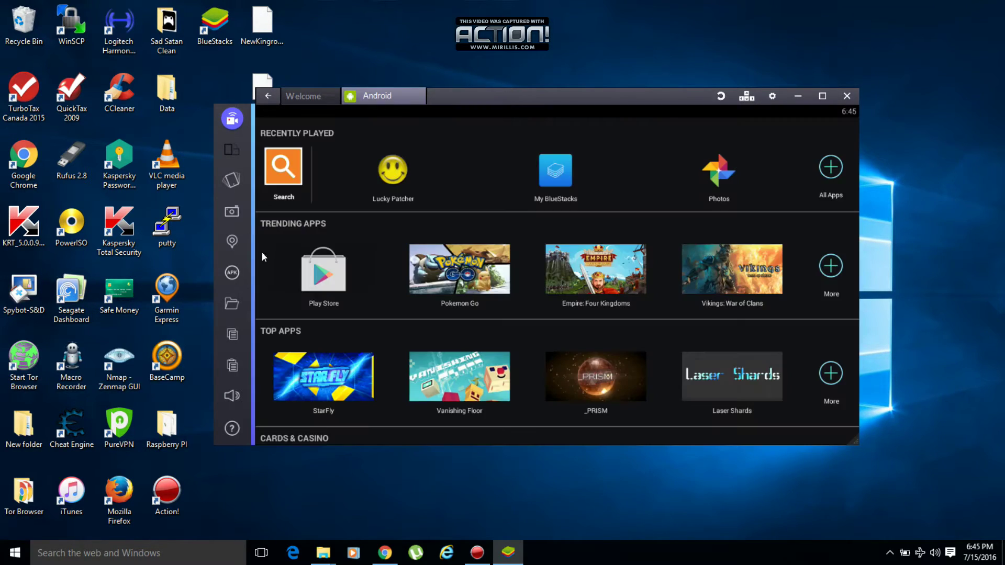
Install the Pokémon GO APK package.
click(233, 272)
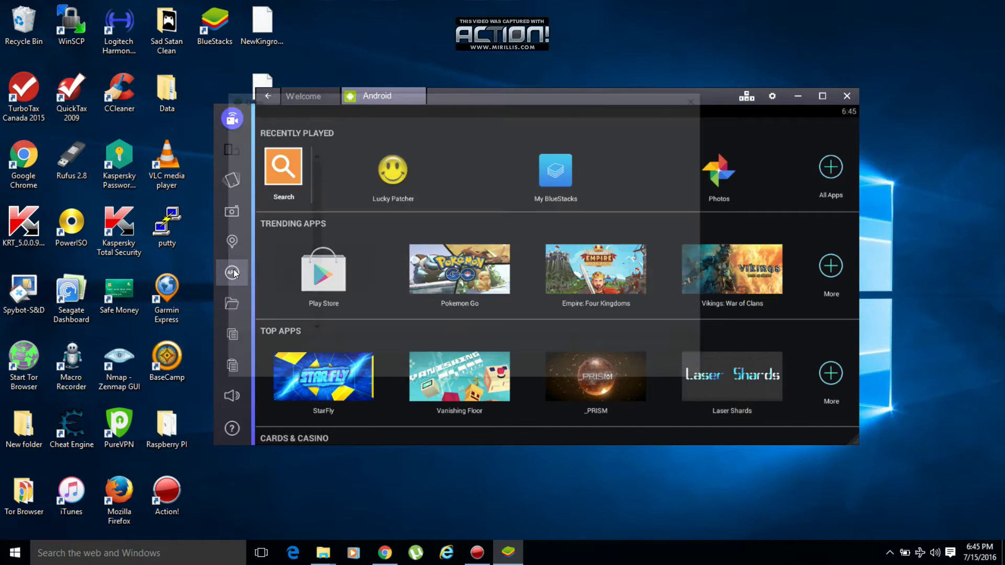
click(414, 293)
click(604, 368)
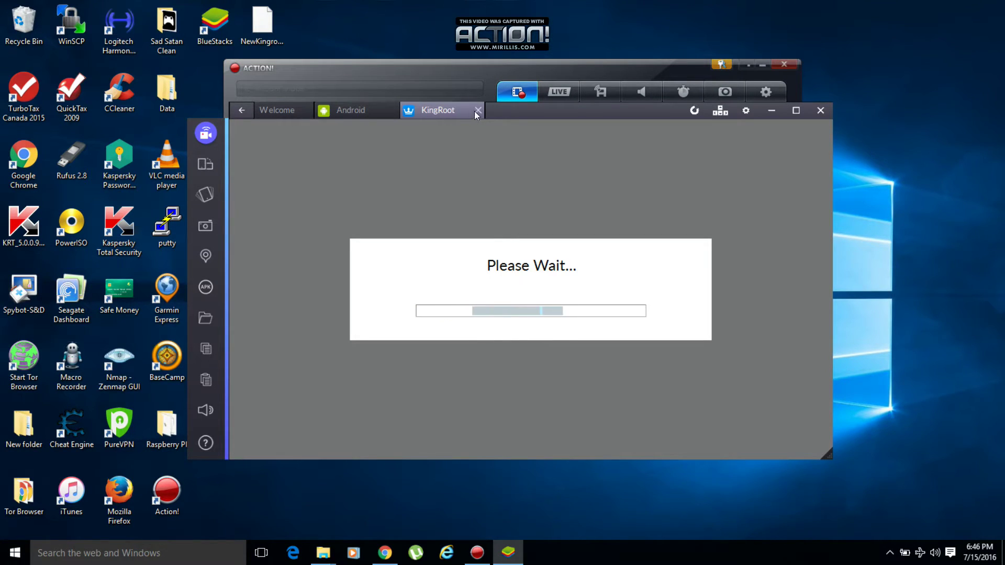
Close the KingRoot tab and relaunch Lucky Patcher, now listing Pokémon GO.
click(476, 110)
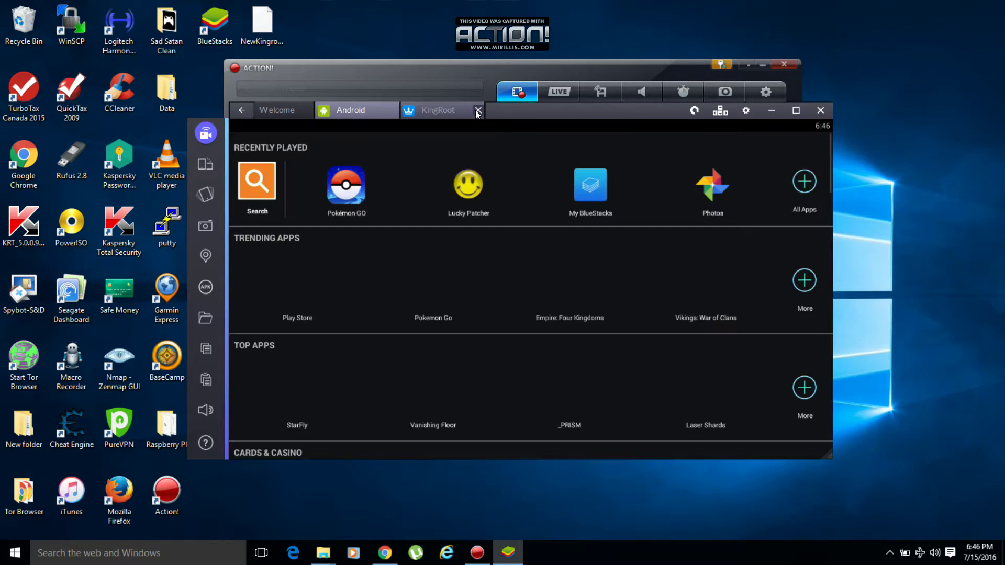
click(472, 181)
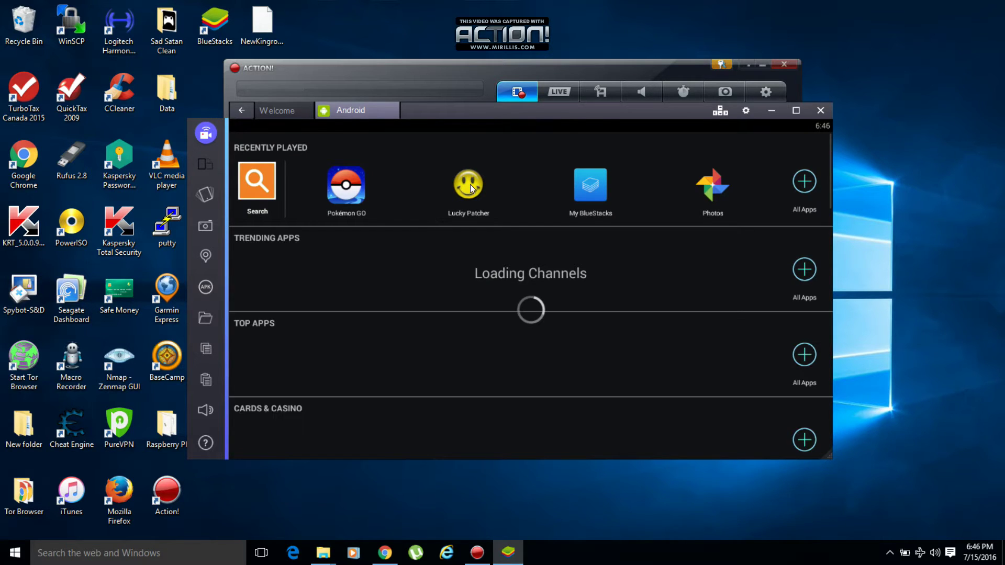
click(471, 185)
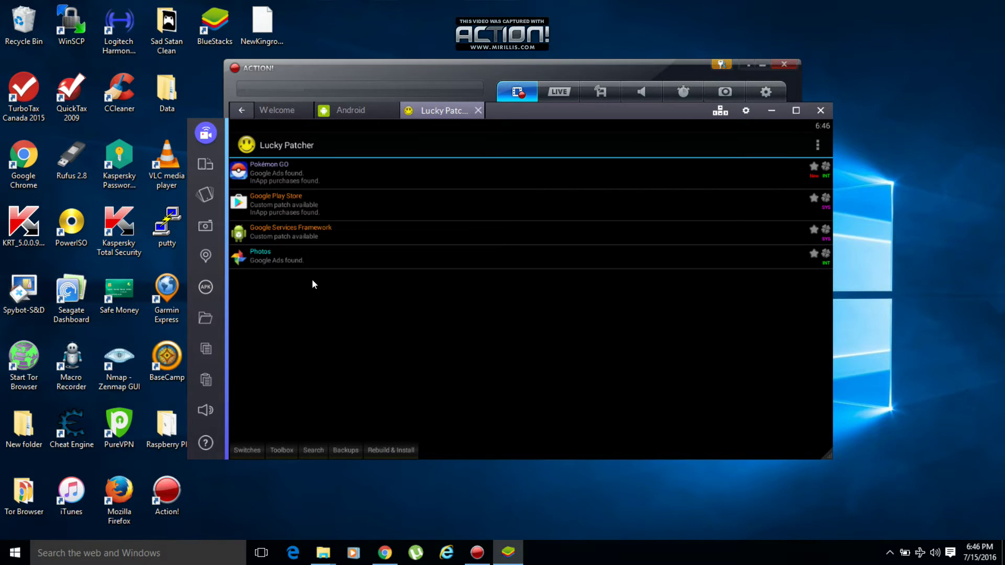
Filter Lucky Patcher's app list to show only System Apps.
click(322, 450)
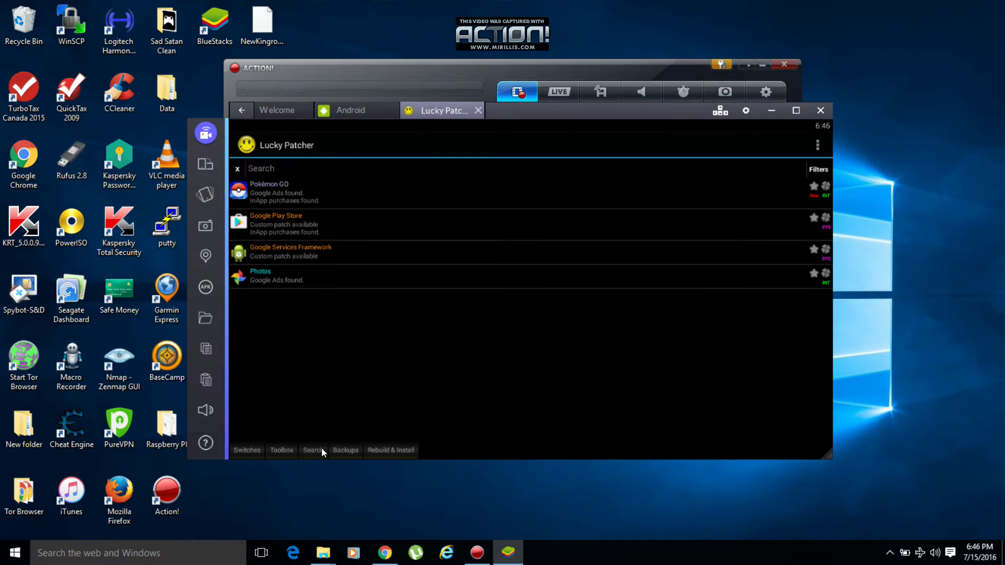
click(820, 170)
click(243, 322)
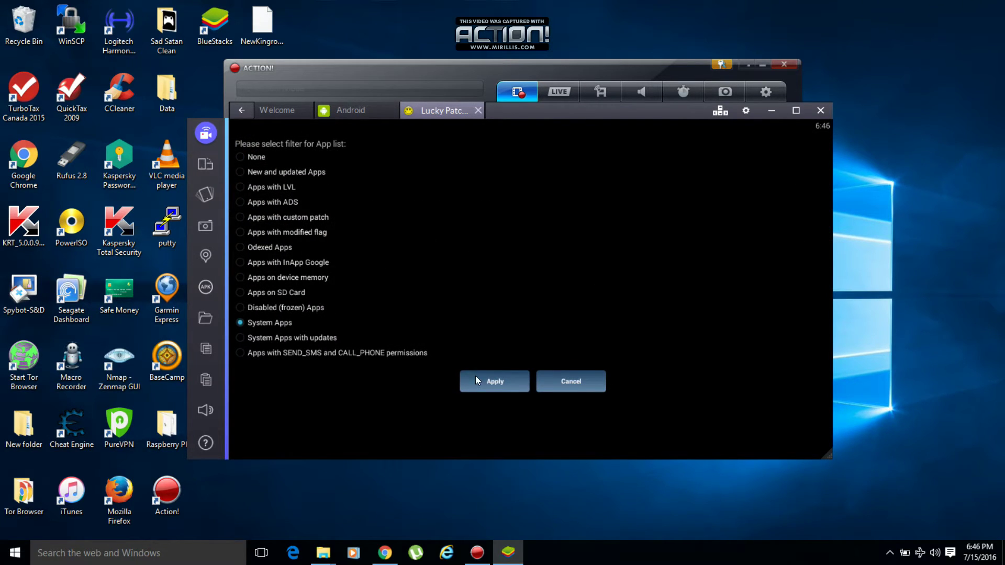
click(504, 376)
In FakeGPS, search 'halifax ns', pin Point Pleasant Park's Sailors Memorial Way, and start faking.
click(288, 196)
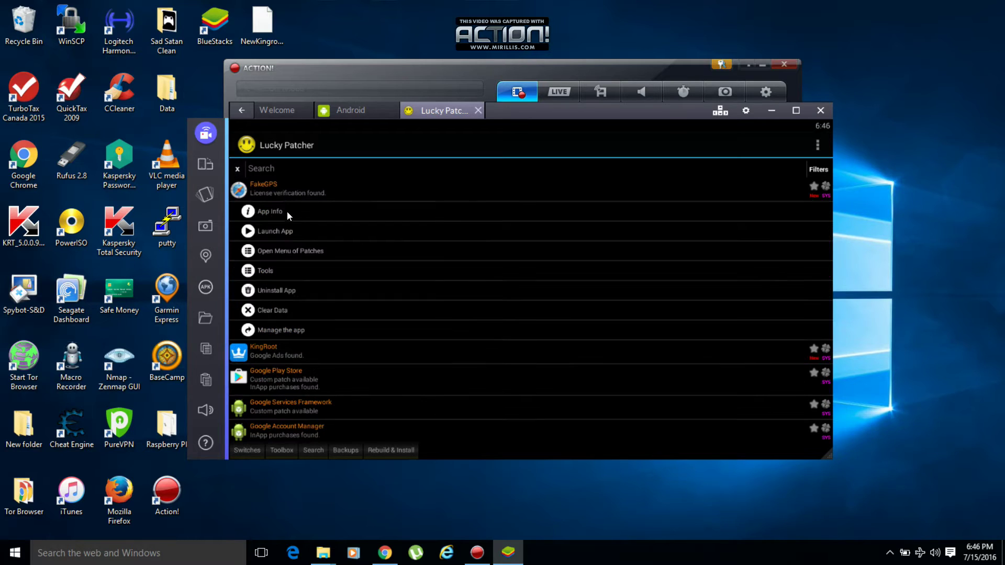
click(282, 233)
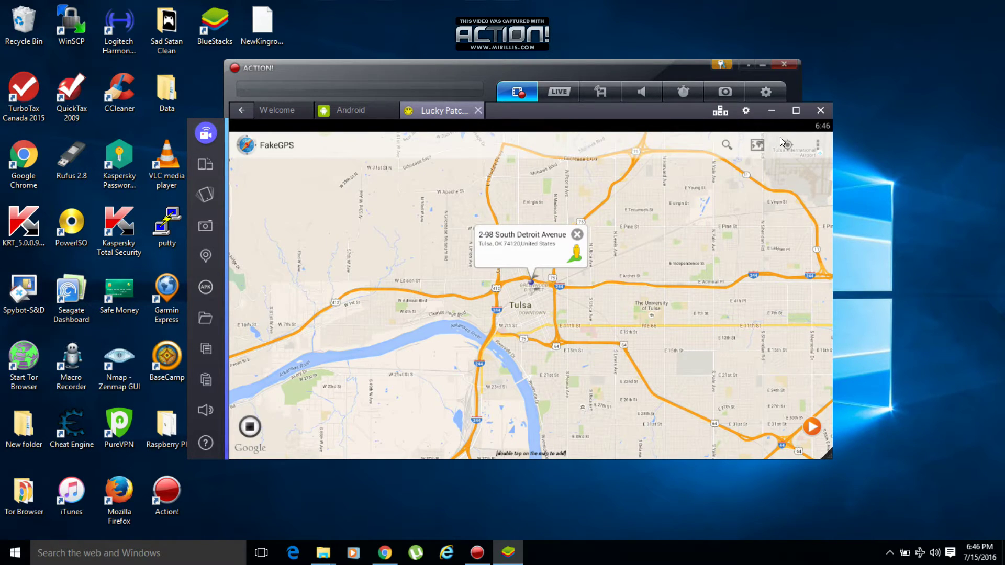
click(727, 145)
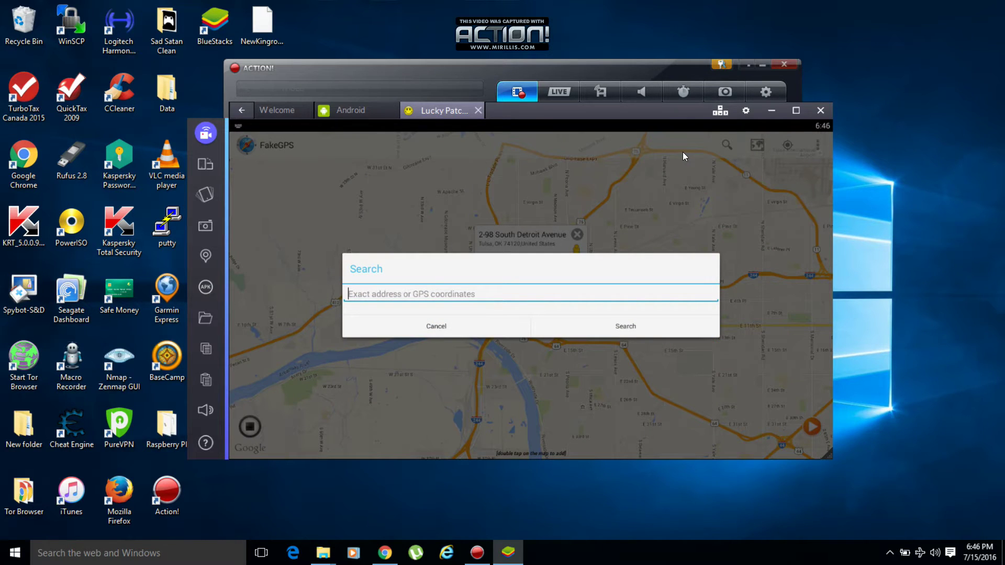
text(halifax ns)
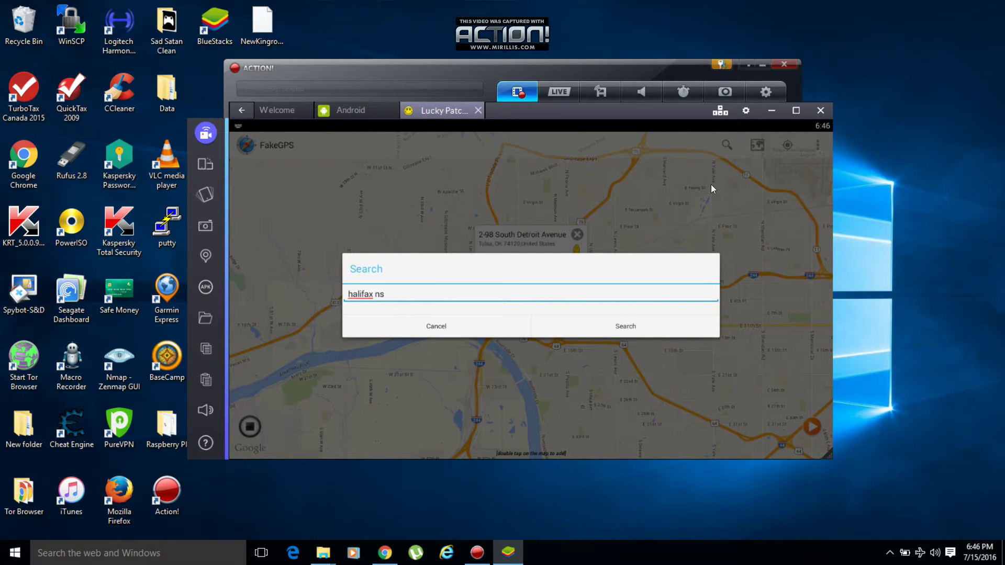
click(624, 325)
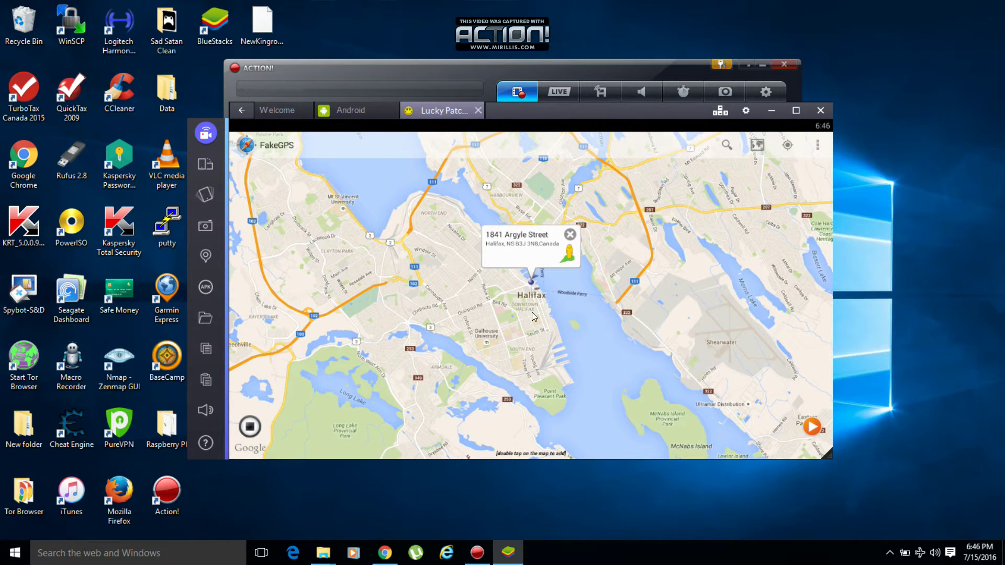
click(531, 312)
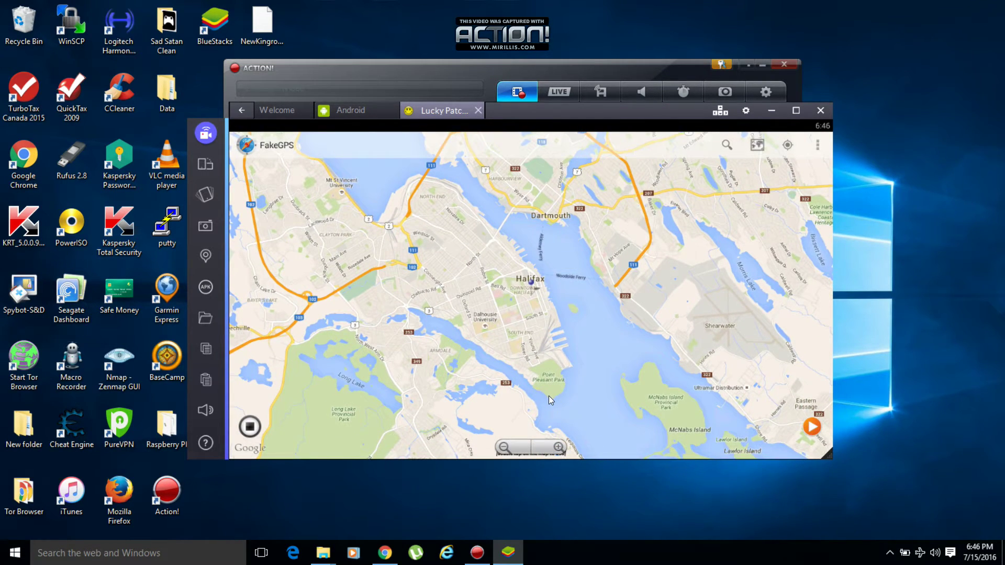
click(549, 396)
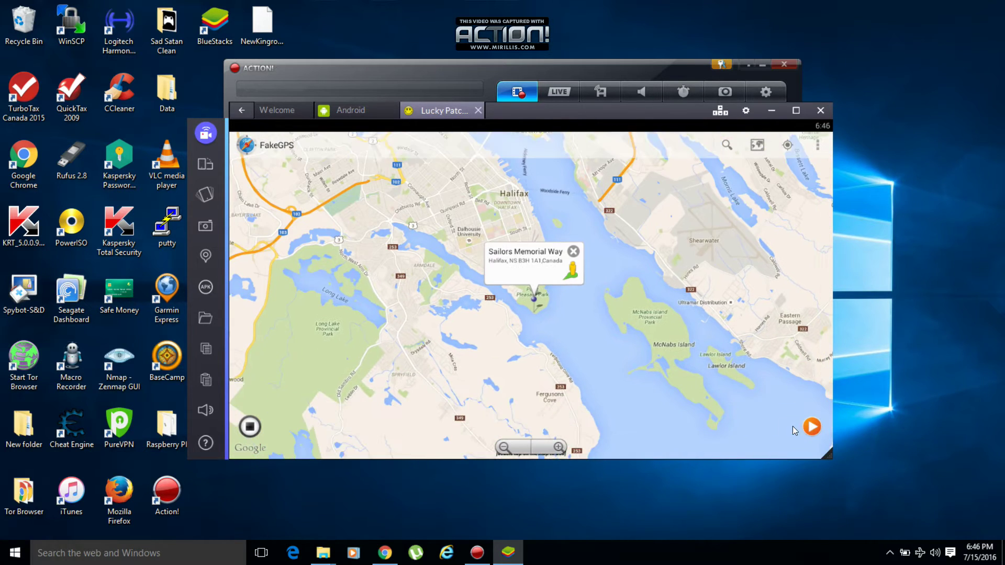
click(814, 427)
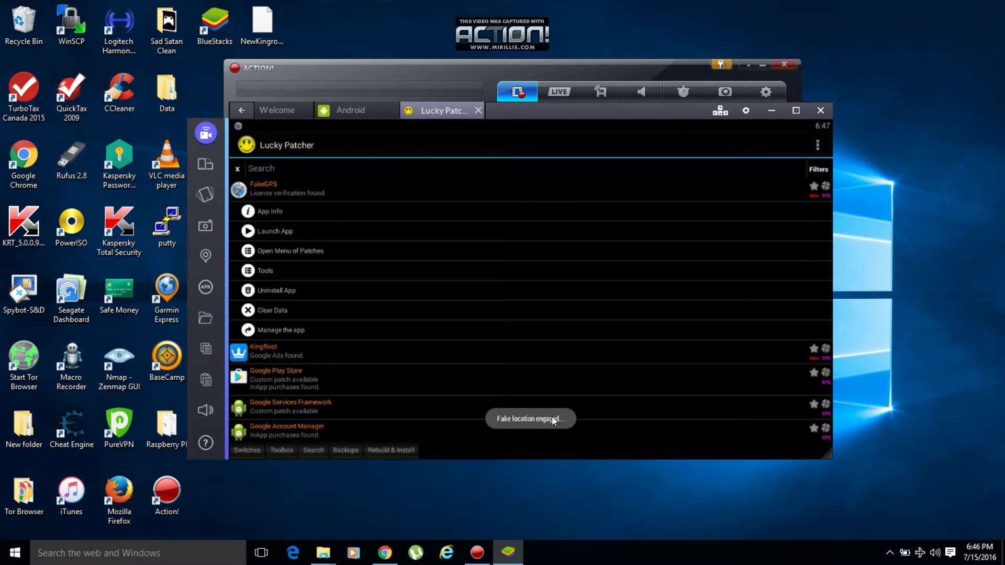
Launch Pokémon GO from the Android home screen; it fails to detect location, and Android Settings opens.
click(379, 110)
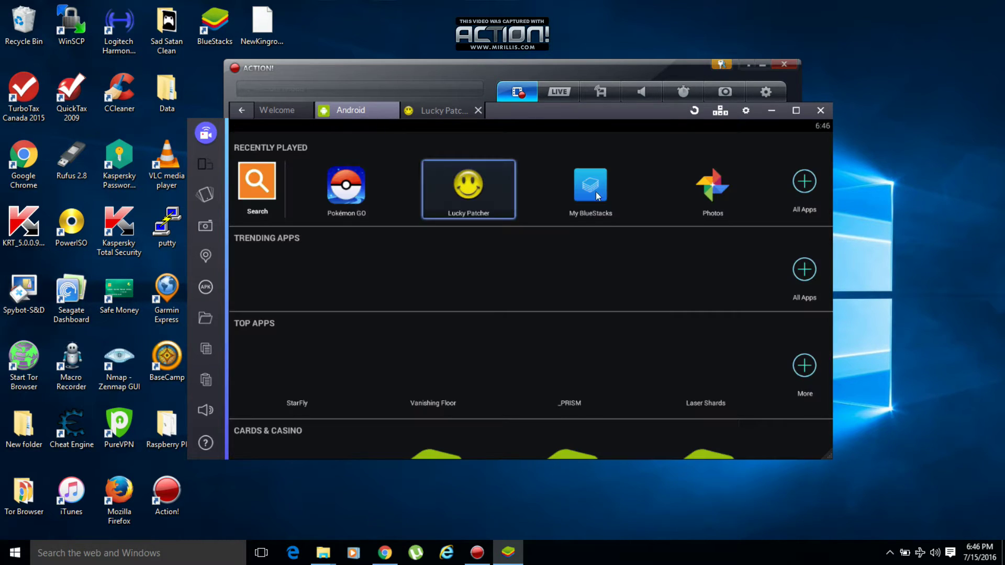
click(353, 186)
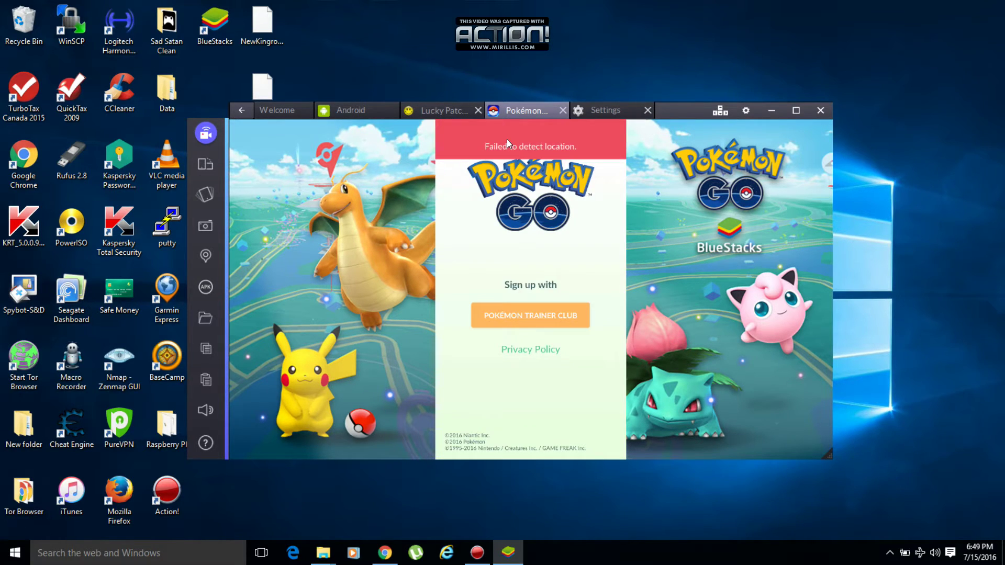
click(478, 551)
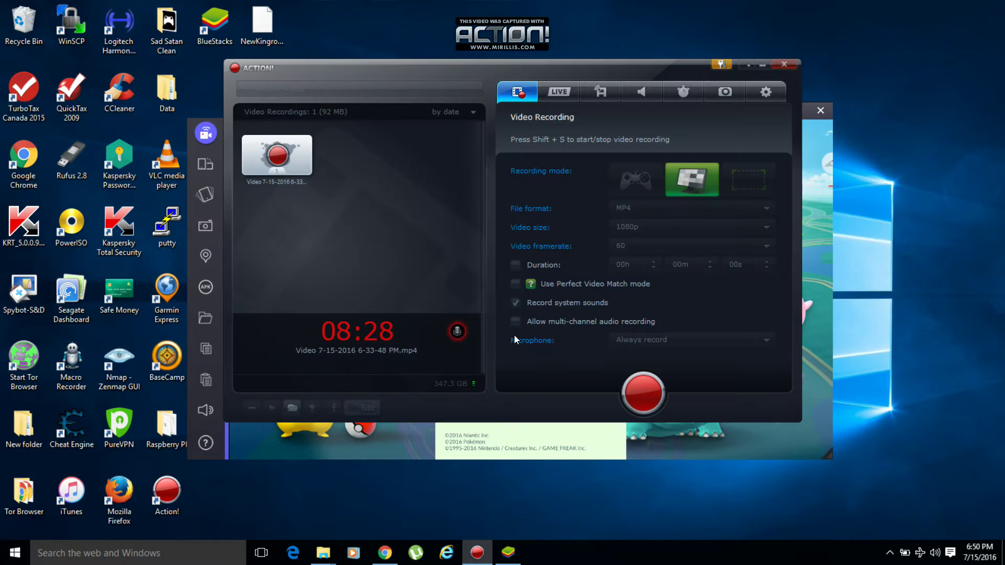
click(759, 62)
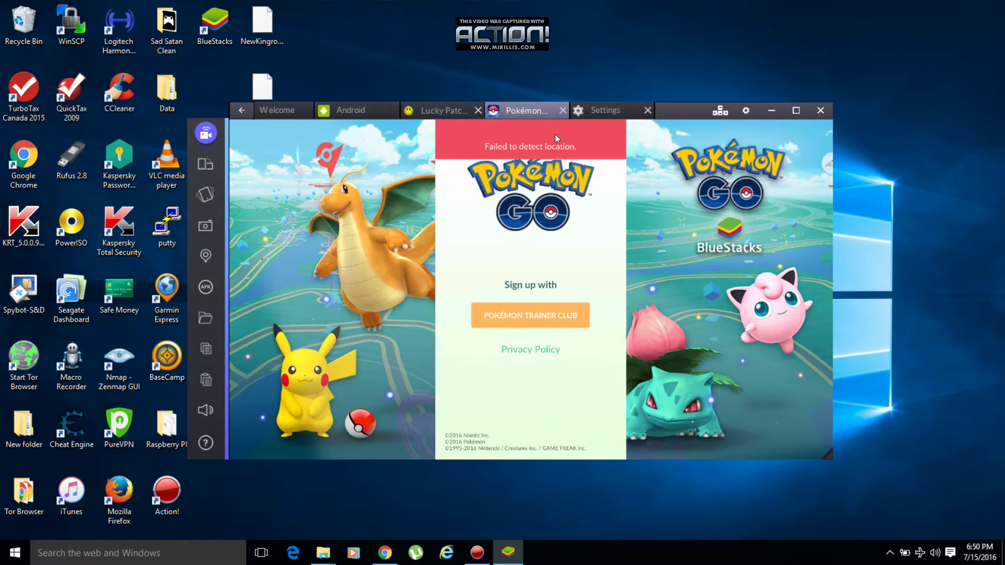
Close Pokémon GO and Settings, then install and open 1245655.com.ar.apps.tool.developeroptionstool.apk from the Desktop.
click(563, 110)
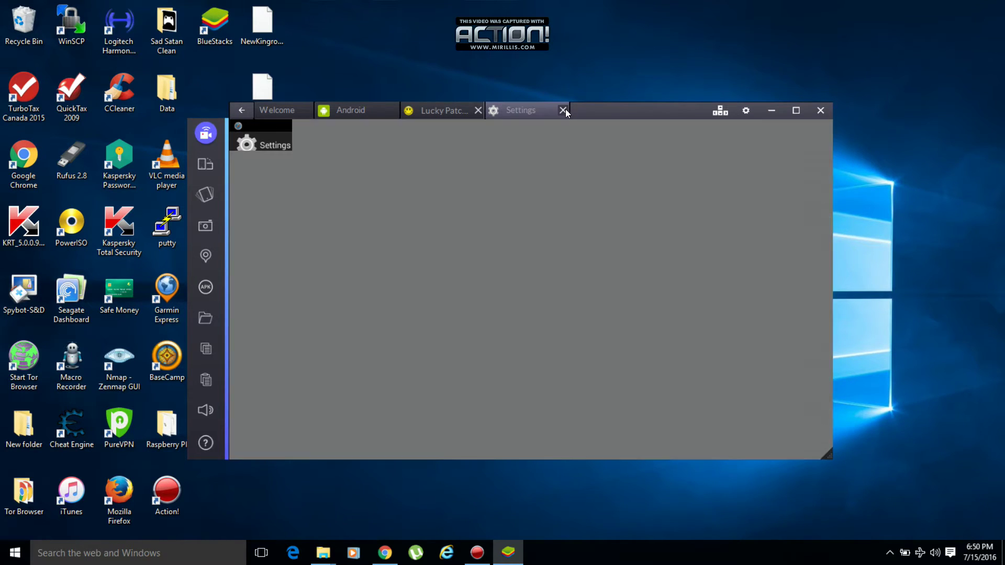
click(563, 110)
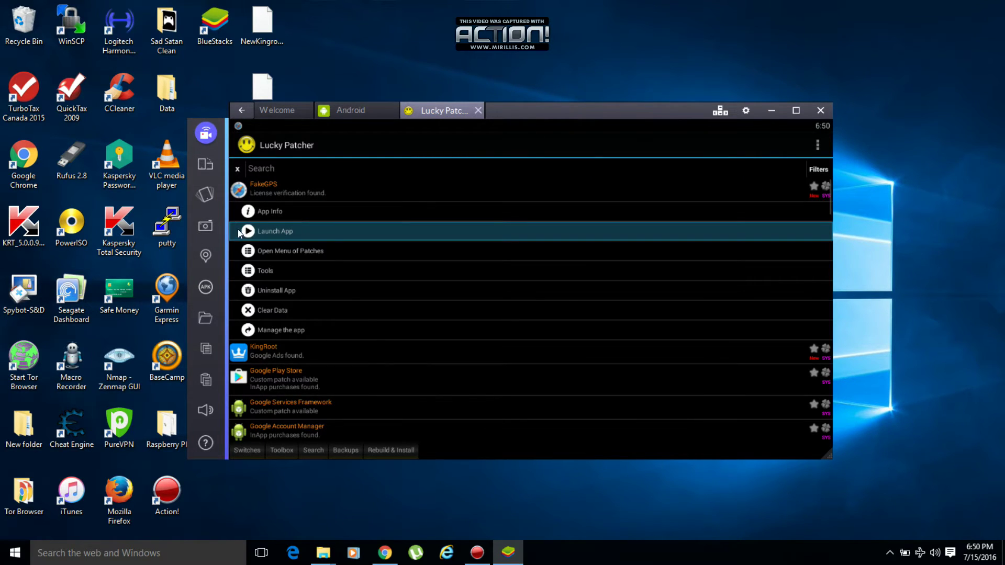
click(206, 286)
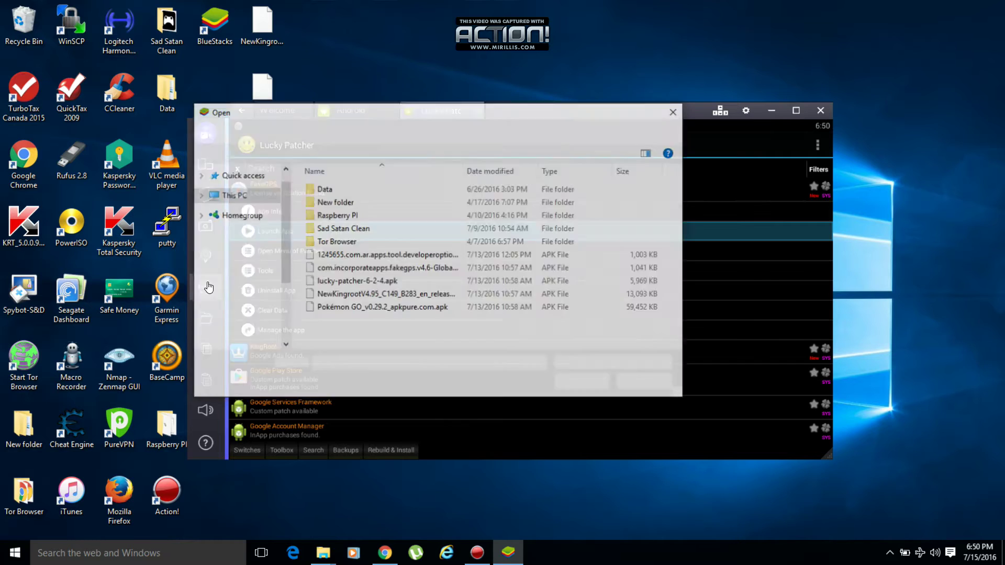
click(384, 255)
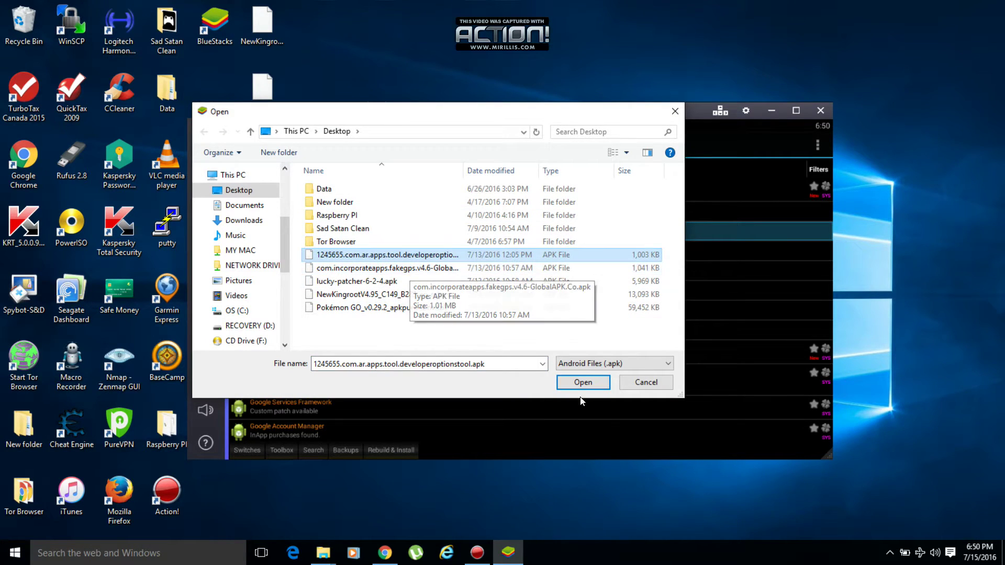
click(583, 382)
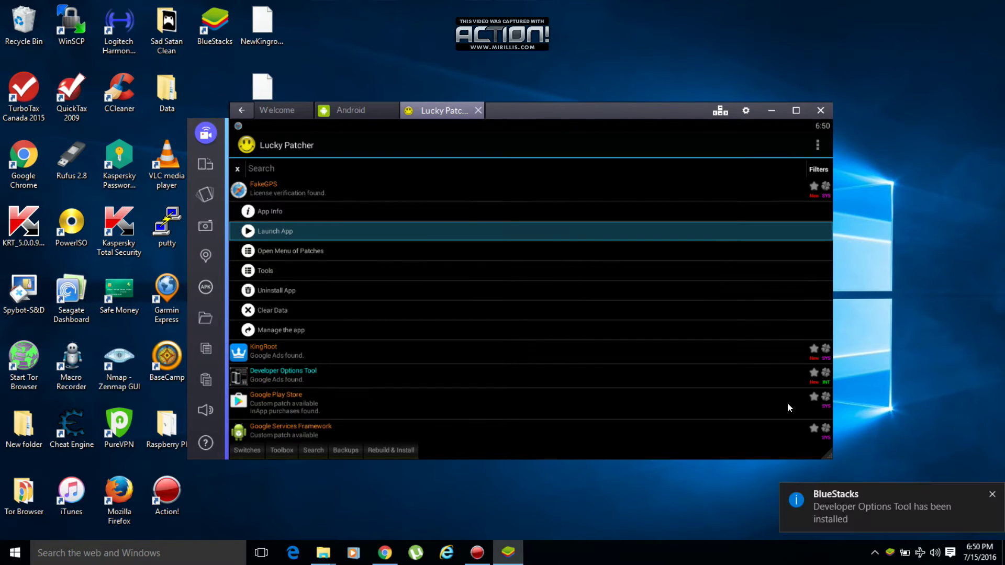
click(869, 505)
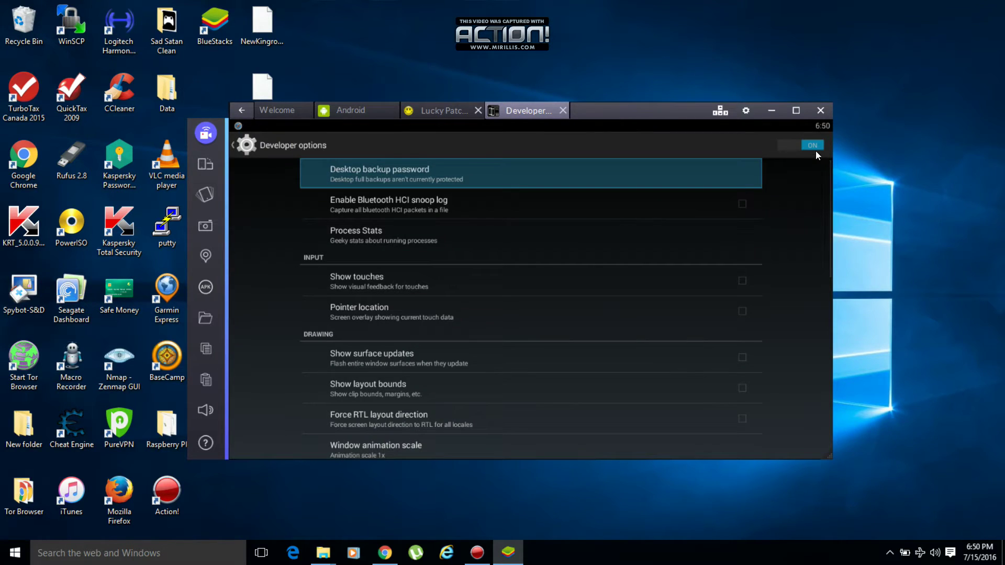
Toggle Developer options OFF and close the Developer Options Tool tab.
click(809, 145)
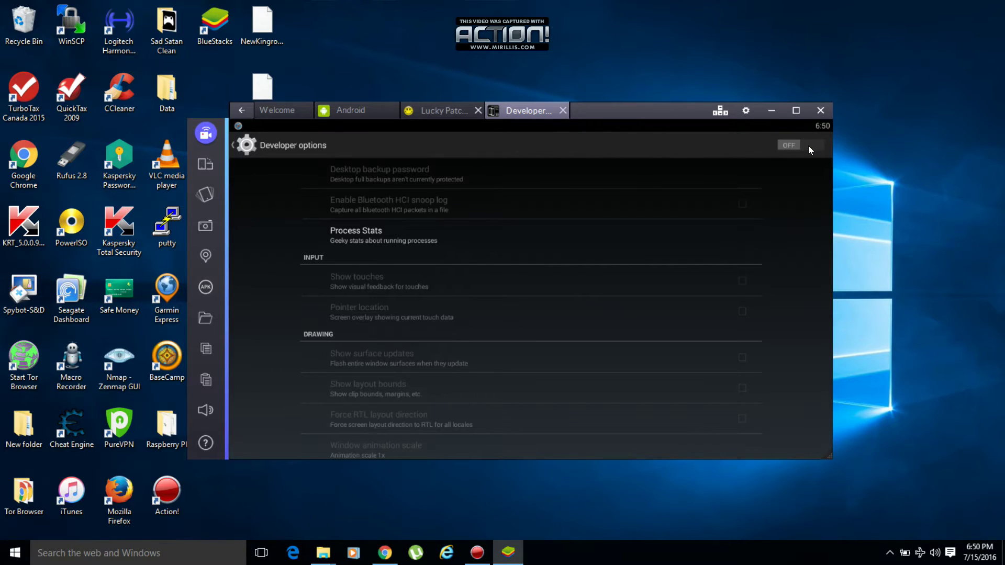
click(561, 111)
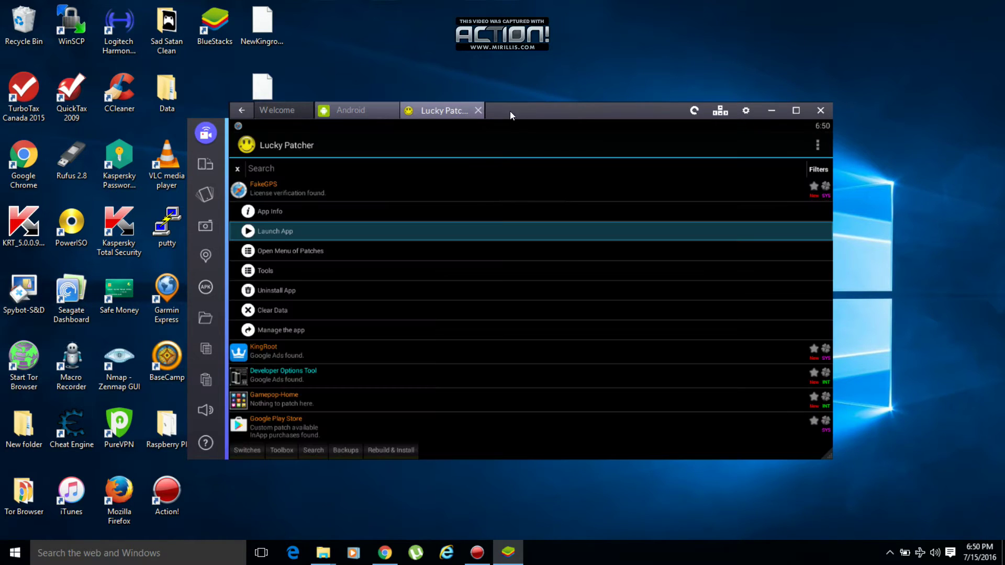
Set the Android location mode to Device only in Settings > Location.
click(346, 109)
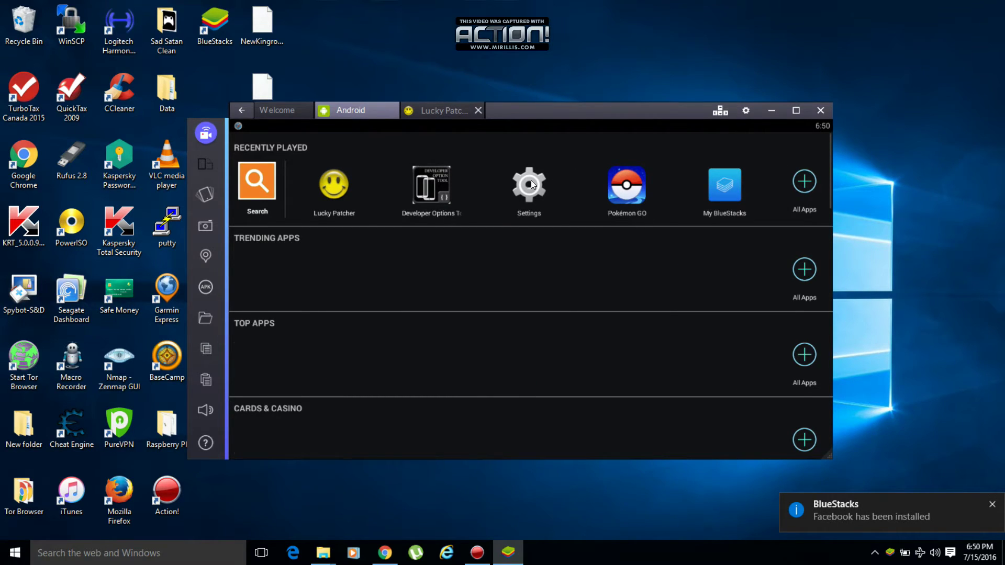
click(531, 180)
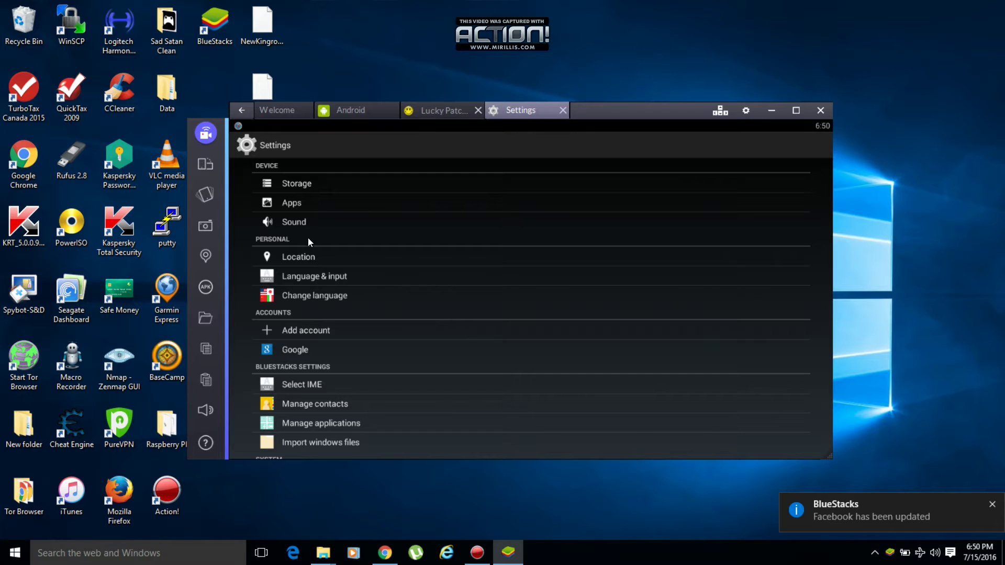
click(302, 257)
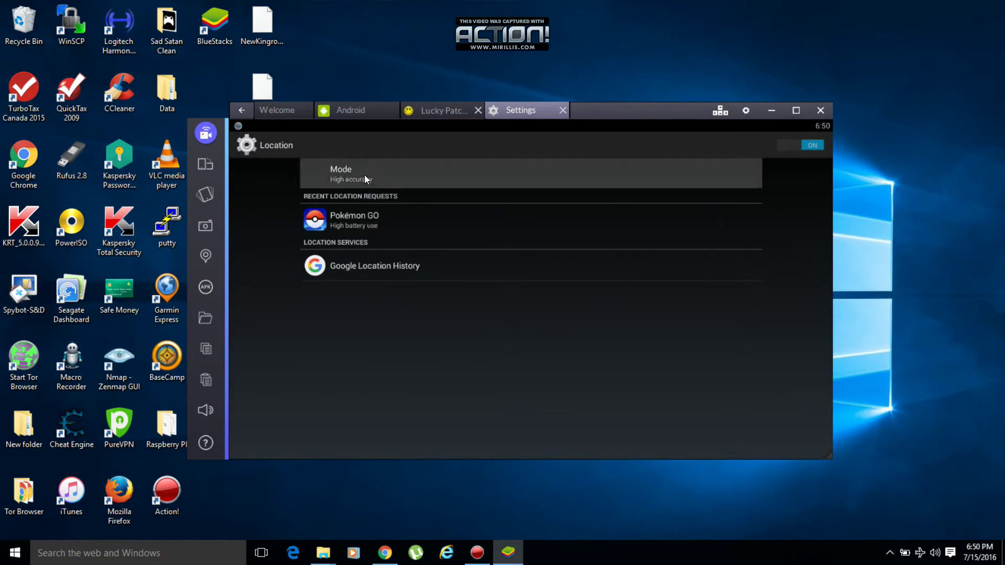
click(549, 235)
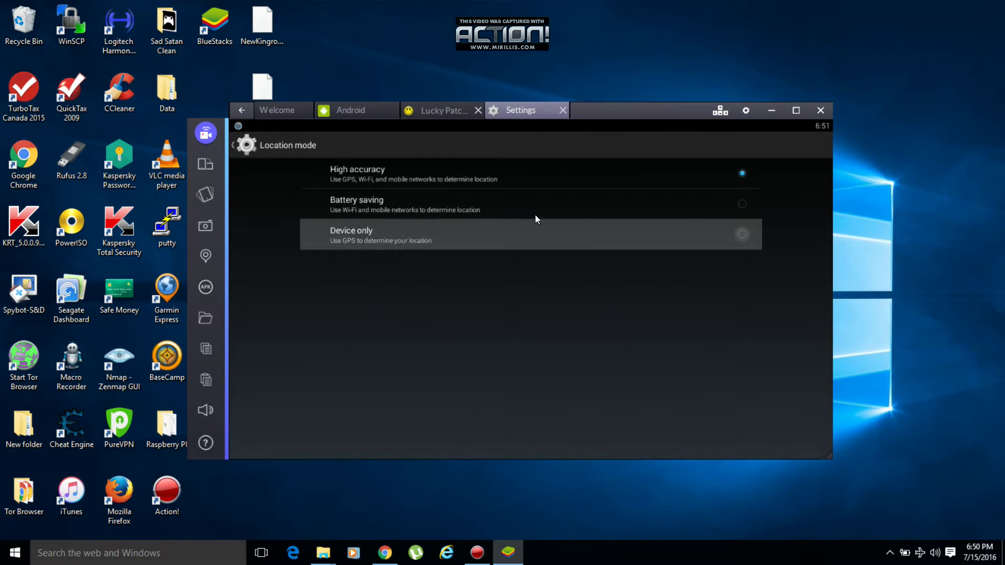
click(240, 145)
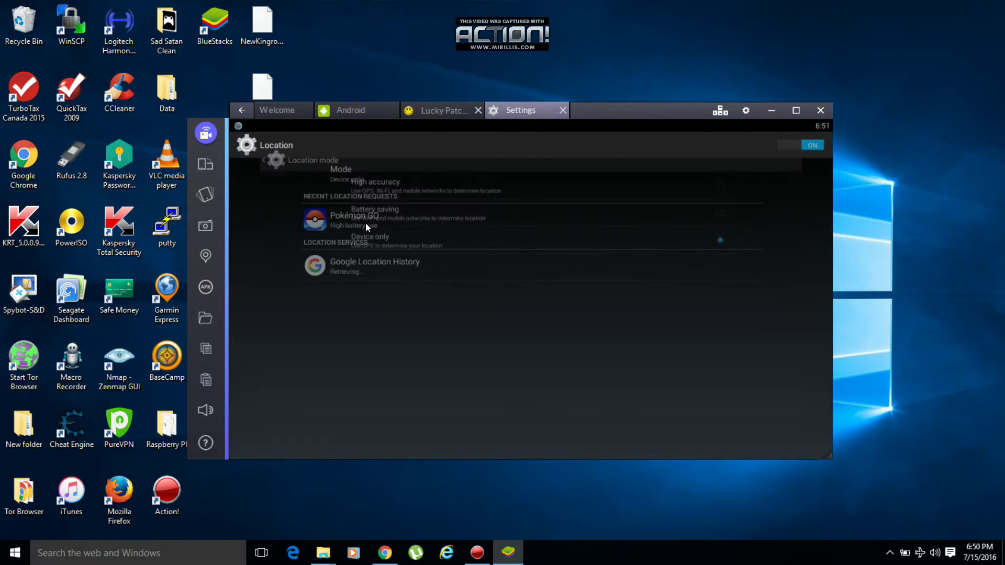
Confirm Google Location History is off, then close Settings.
click(378, 271)
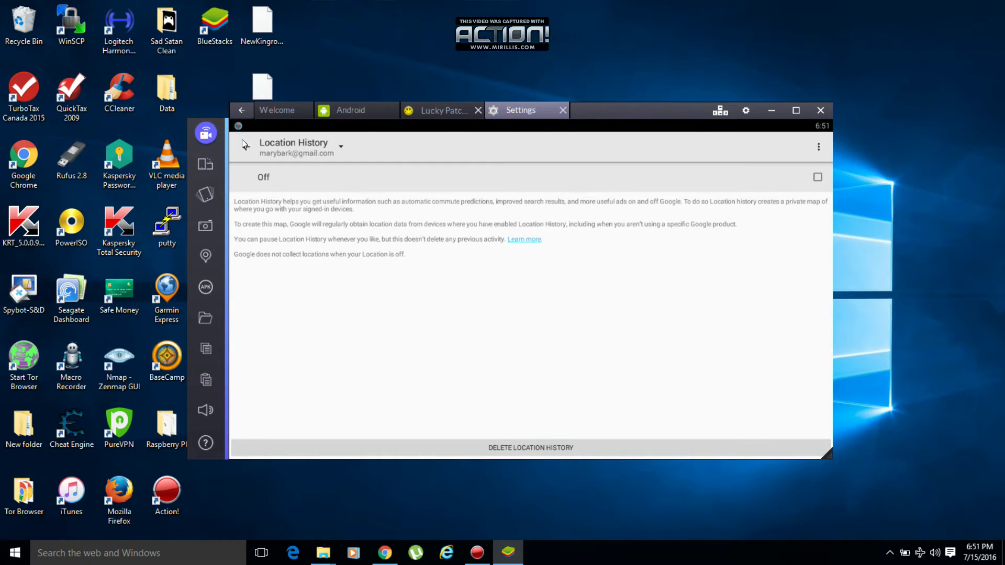
click(242, 142)
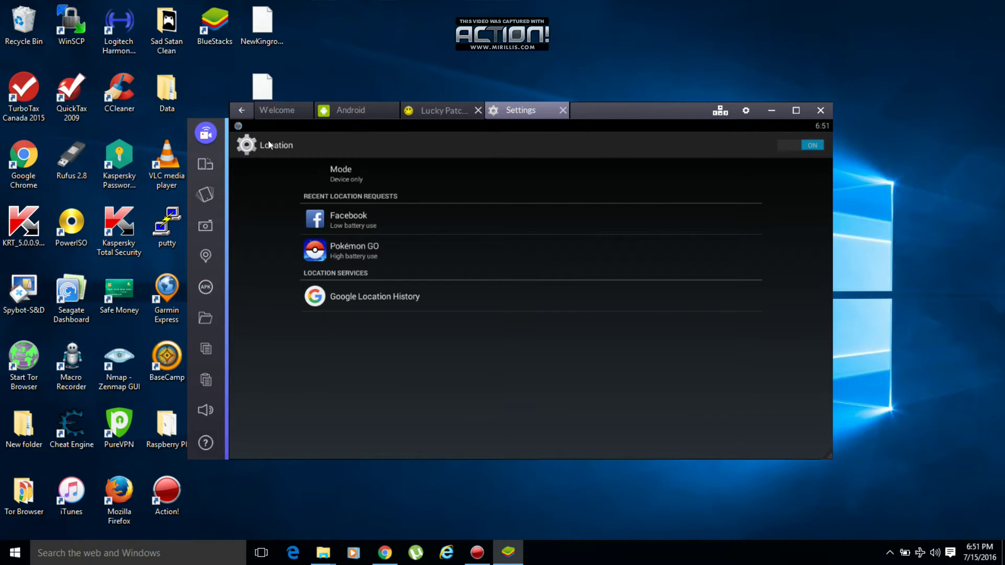
click(563, 110)
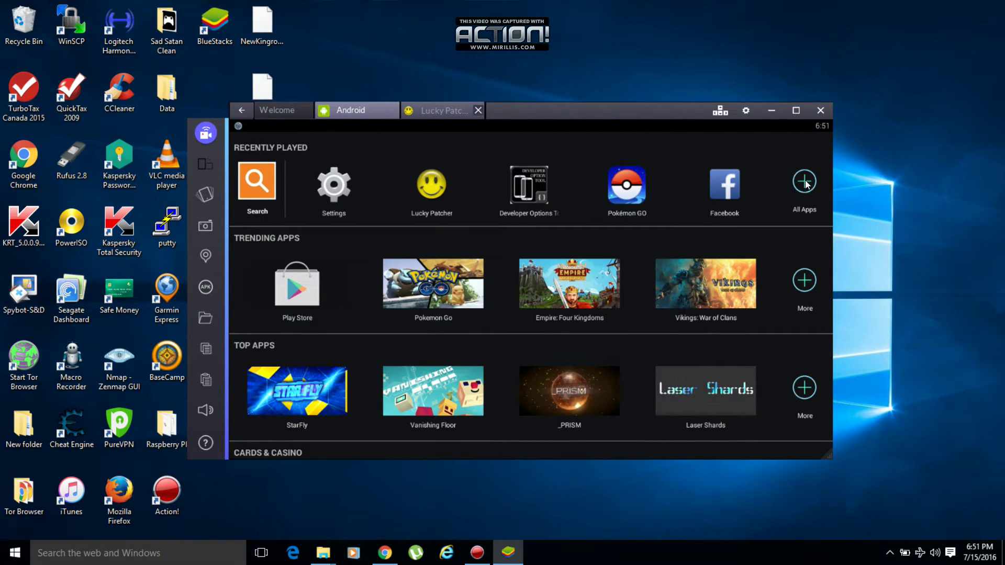
Start Pokémon GO loading from the home screen and switch to Lucky Patcher's app list.
click(629, 191)
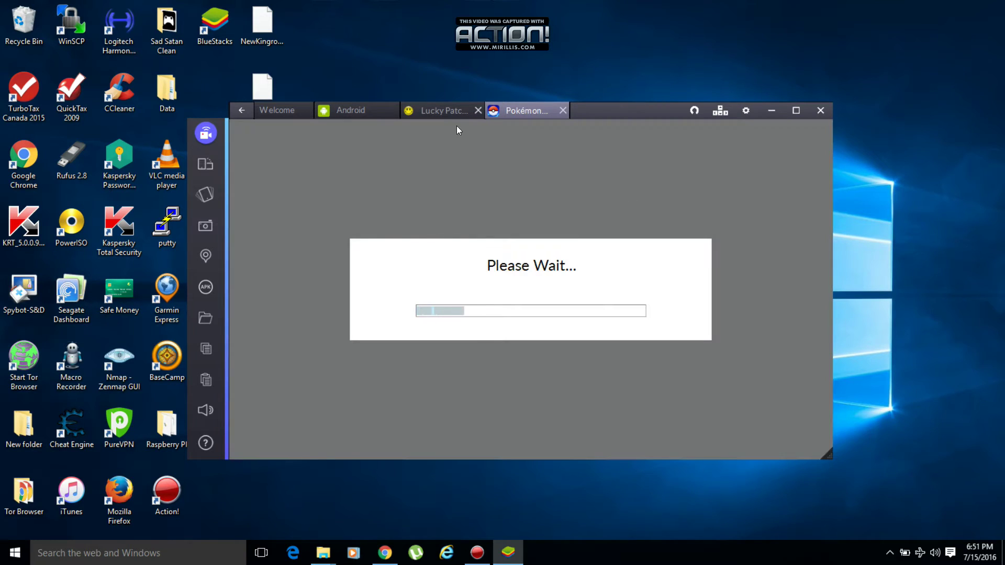
click(381, 107)
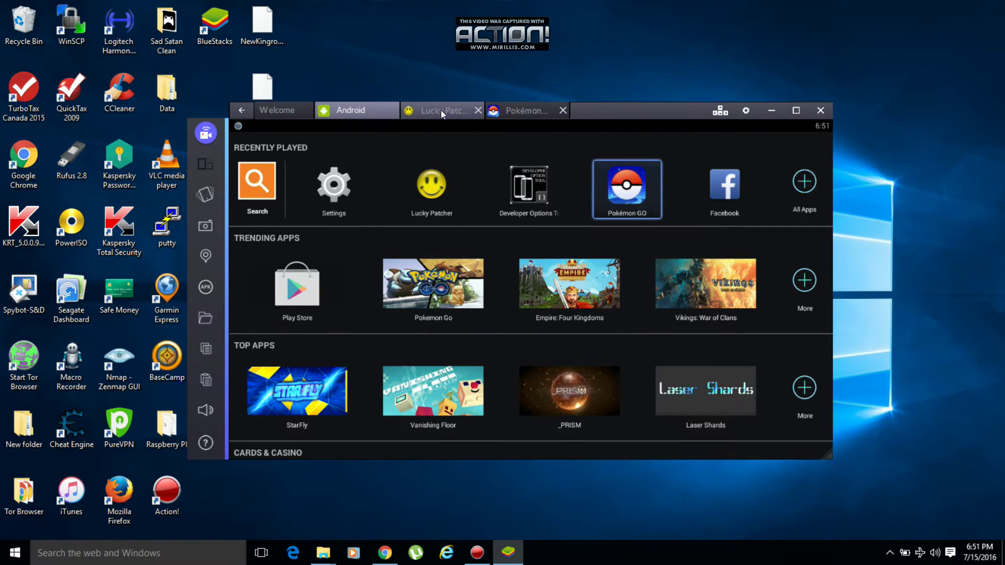
click(440, 111)
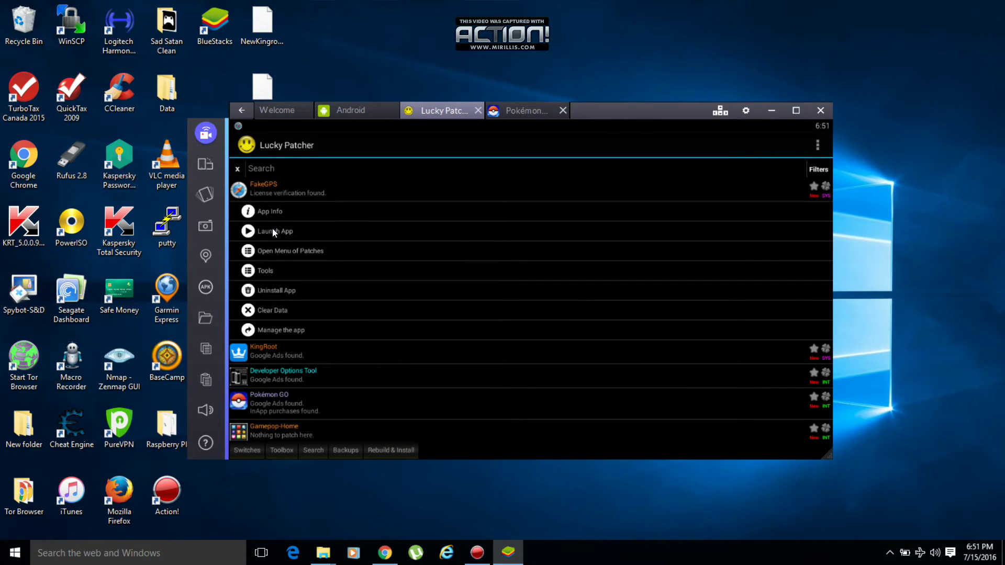
Stop FakeGPS's fake Halifax location and return to the loading Pokémon GO.
click(270, 230)
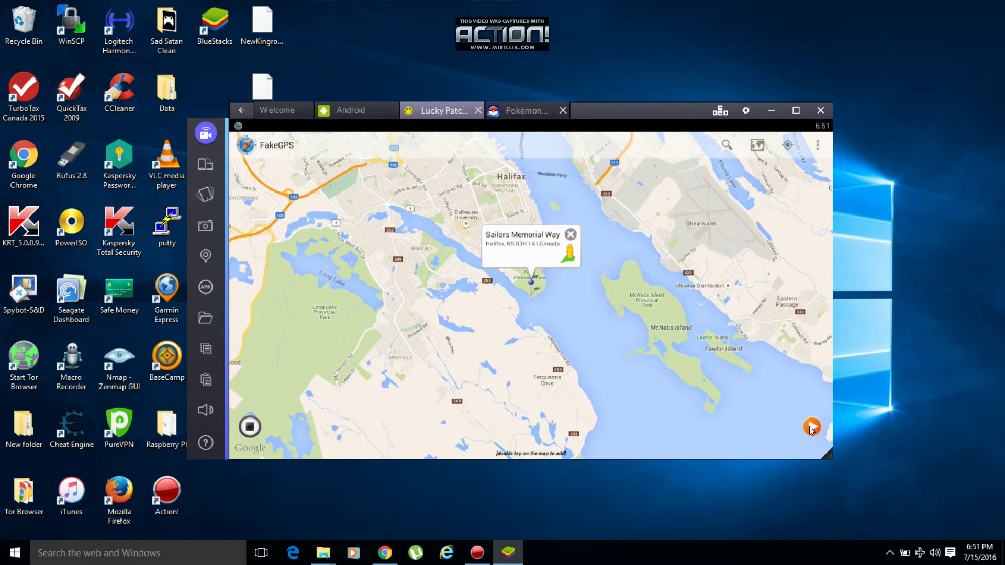
click(811, 429)
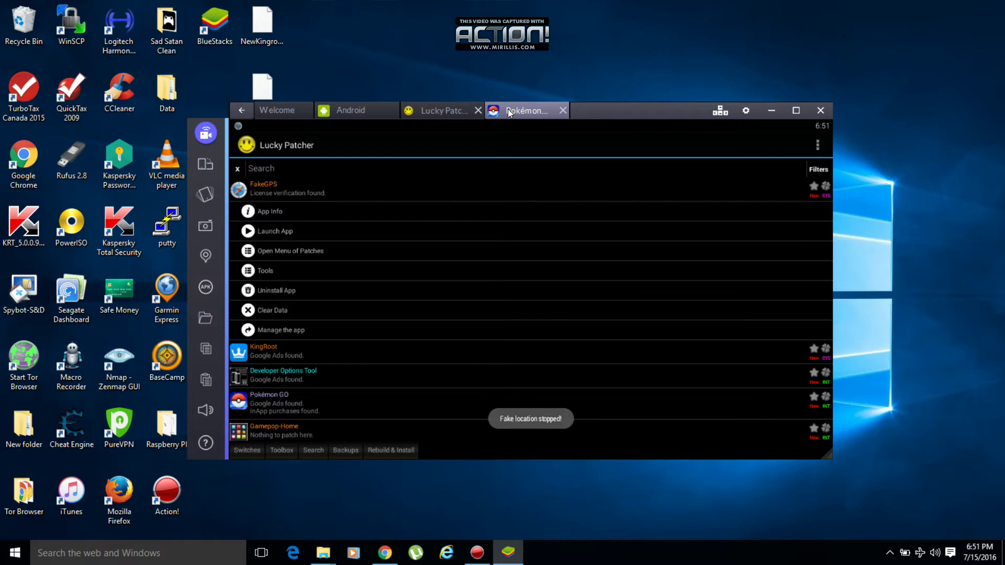
click(508, 109)
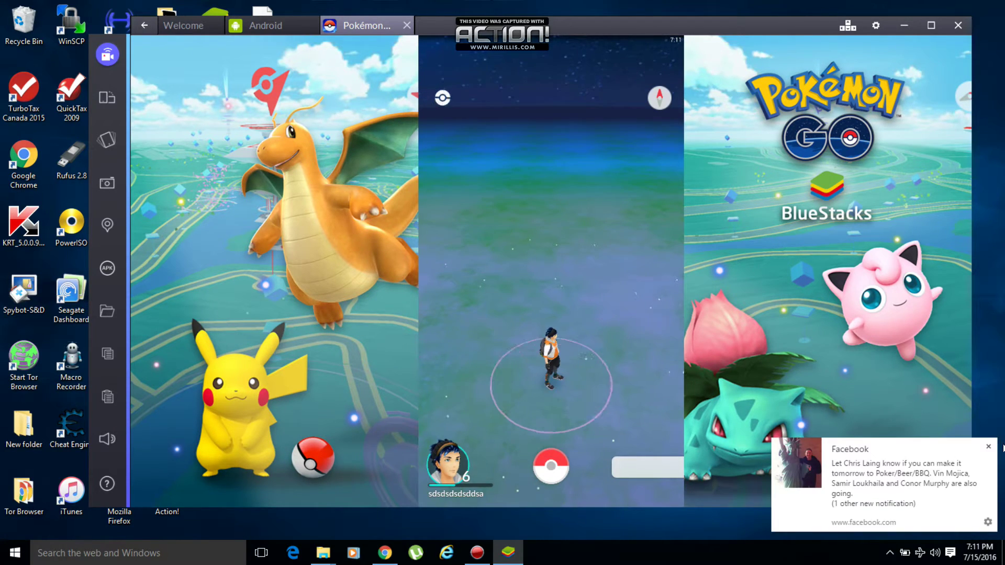
Dismiss the Facebook notification once Pokémon GO's map loads, then go to the home screen.
click(986, 445)
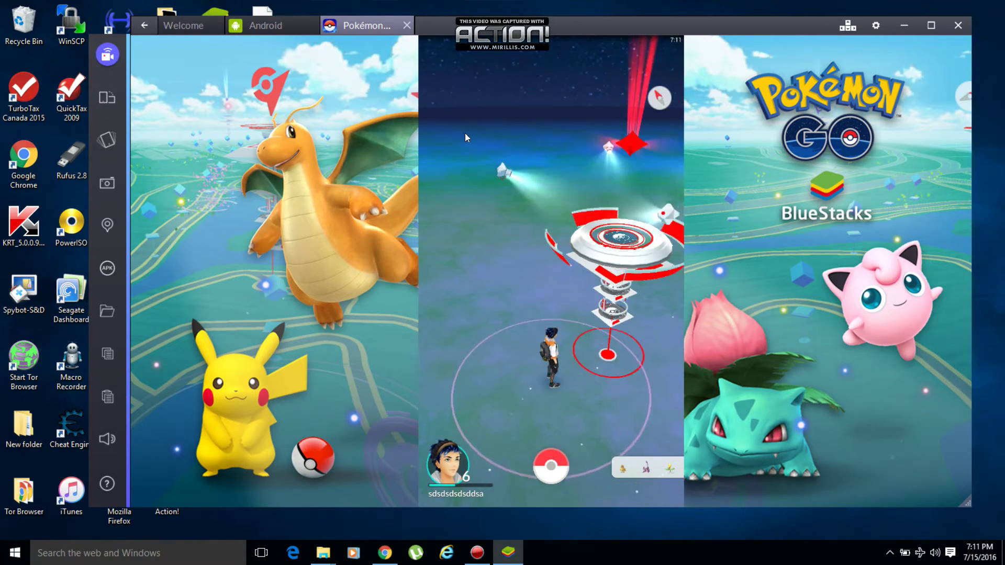
click(272, 25)
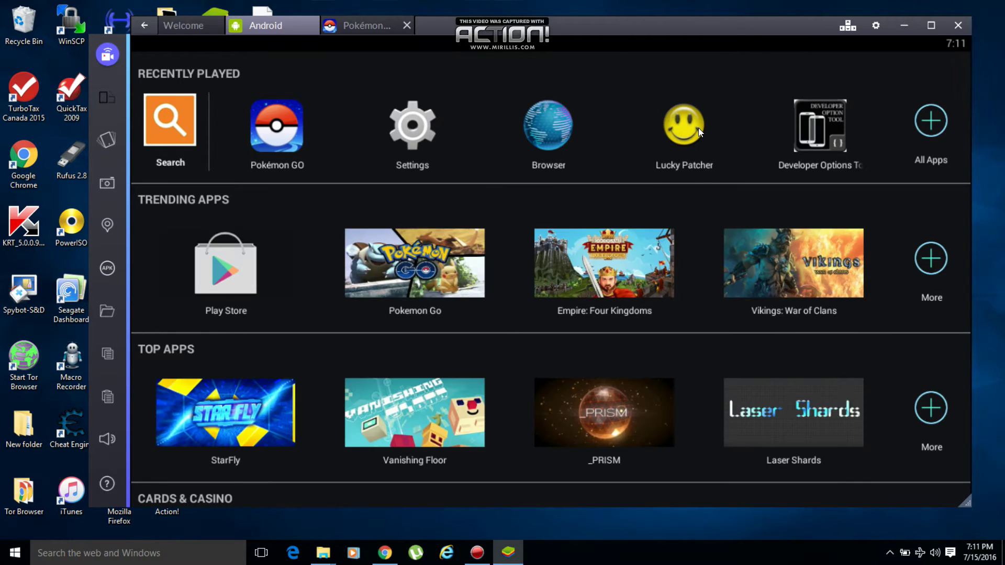
Open Lucky Patcher and filter its app list to show only system apps.
click(694, 128)
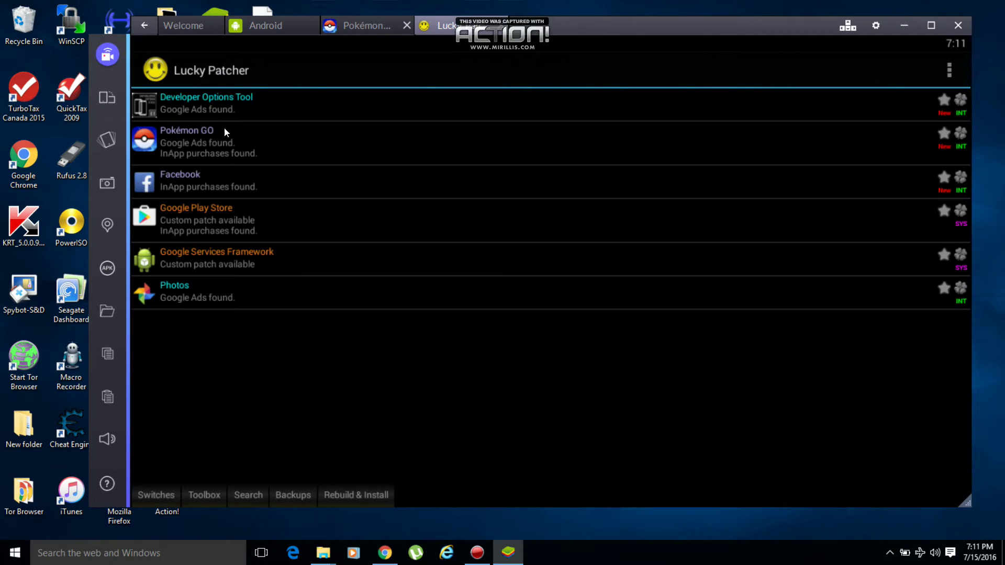
click(260, 494)
click(950, 103)
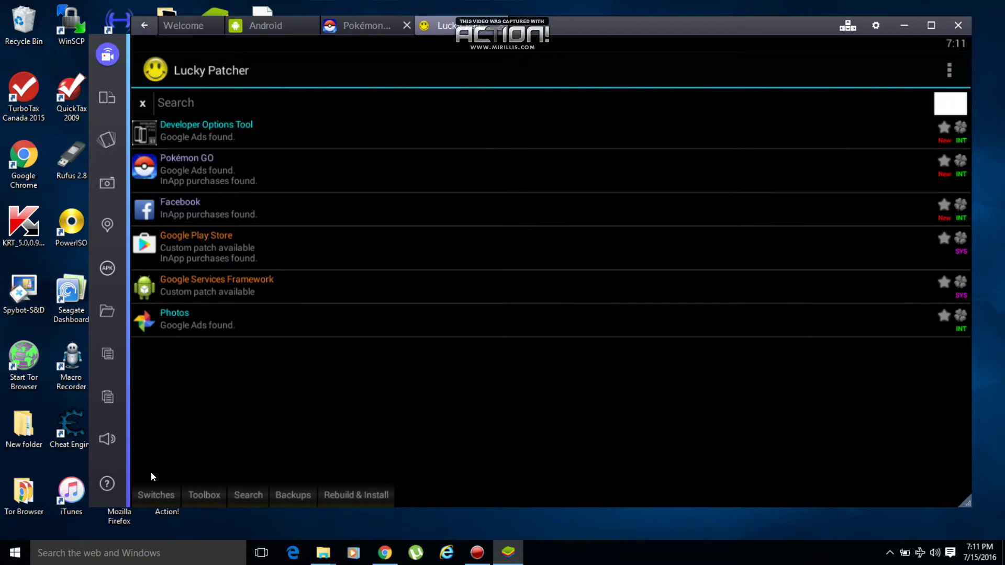
click(184, 317)
click(508, 393)
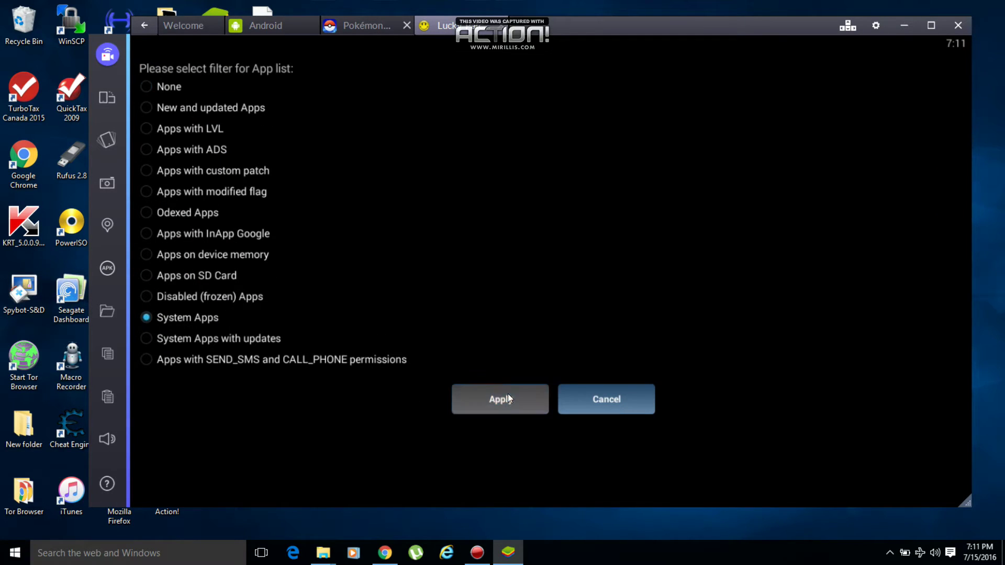
Launch FakeGPS, pin Point Pleasant Park, engage the fake location, and return to Pokémon GO.
click(207, 129)
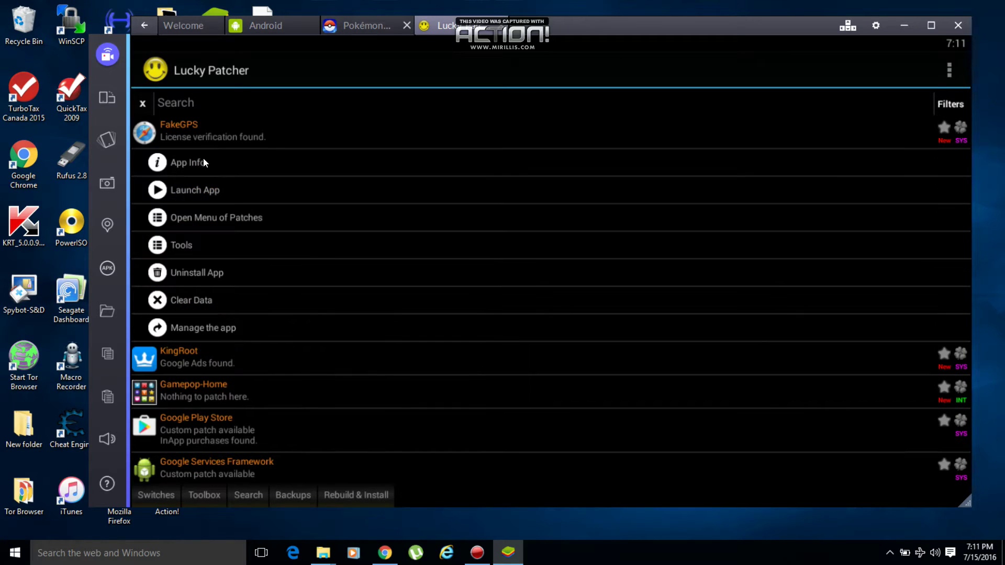
click(197, 189)
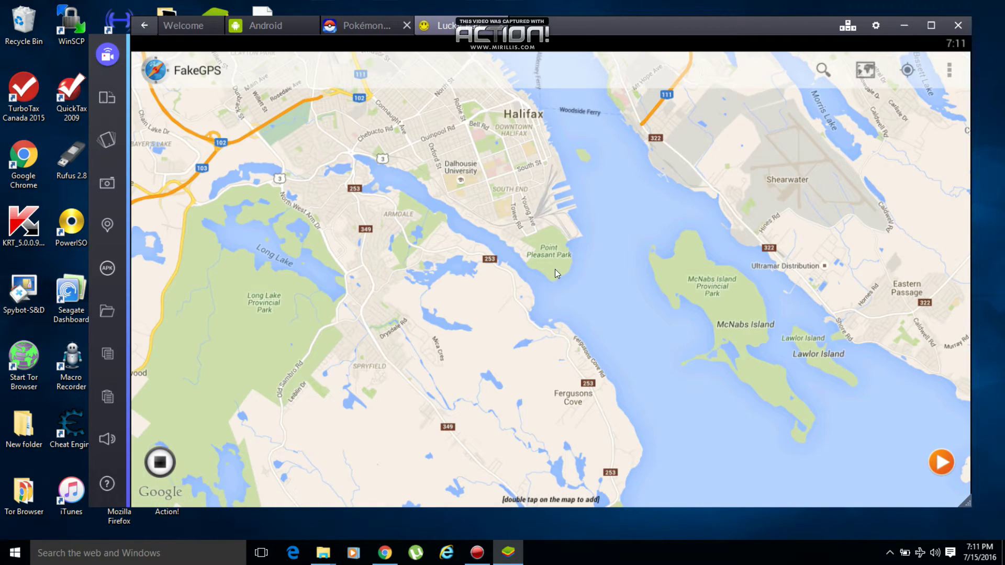
double_click(553, 278)
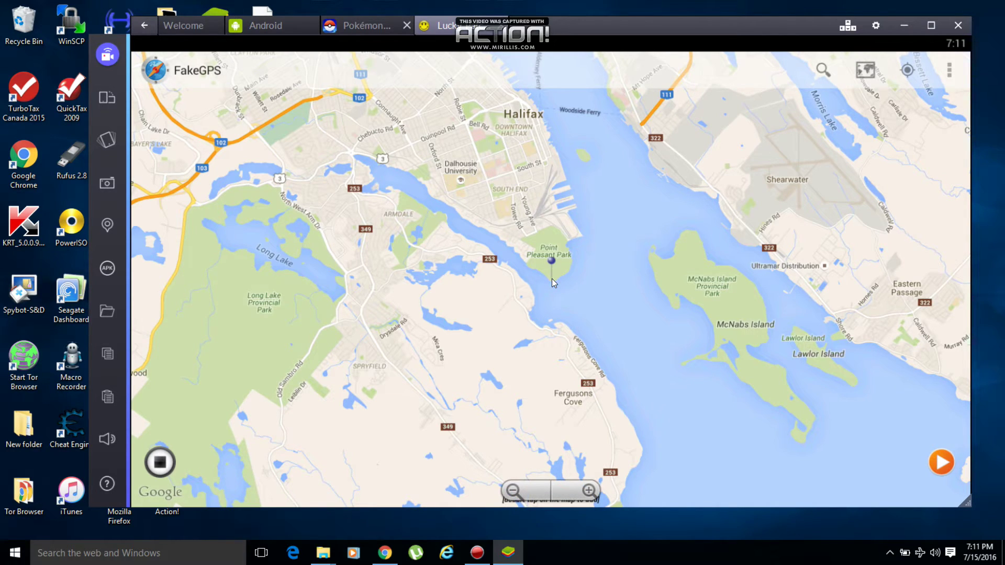
click(945, 462)
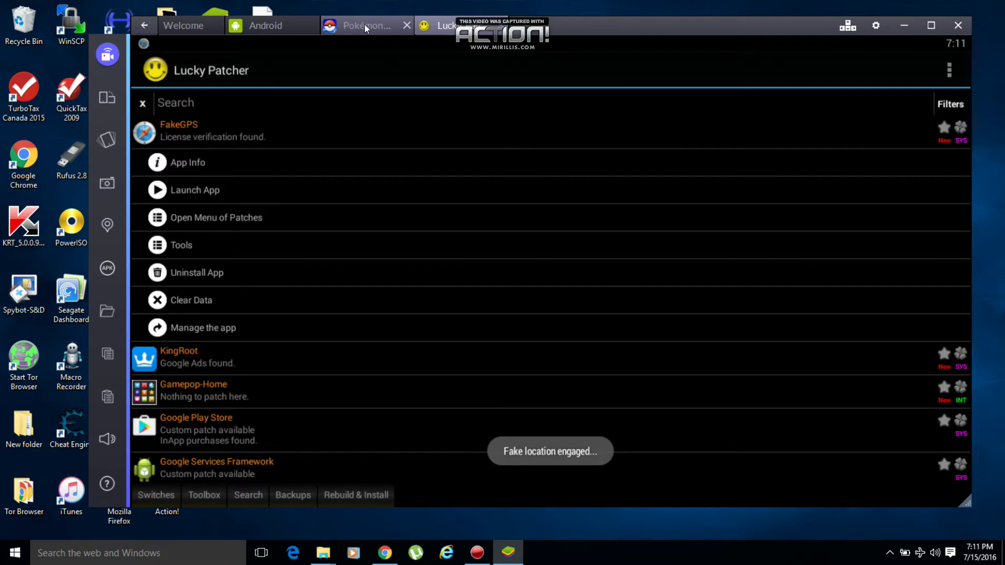
click(364, 24)
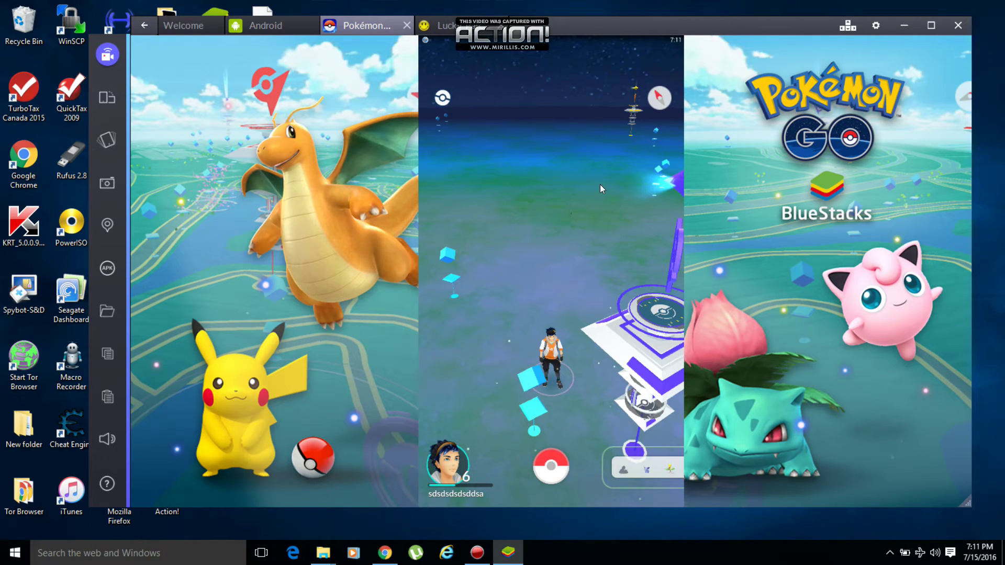
drag(600, 185, 497, 214)
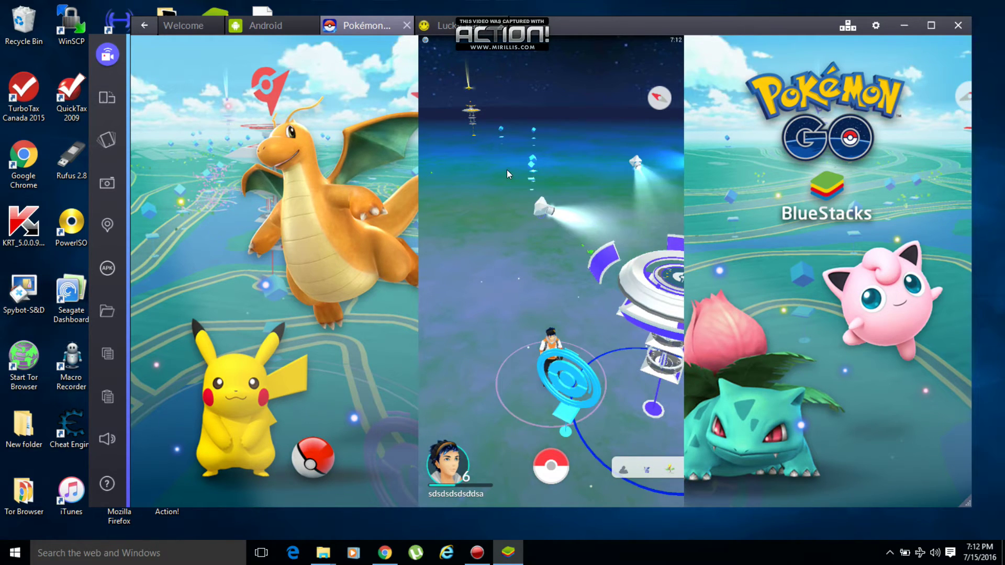
drag(540, 156, 448, 191)
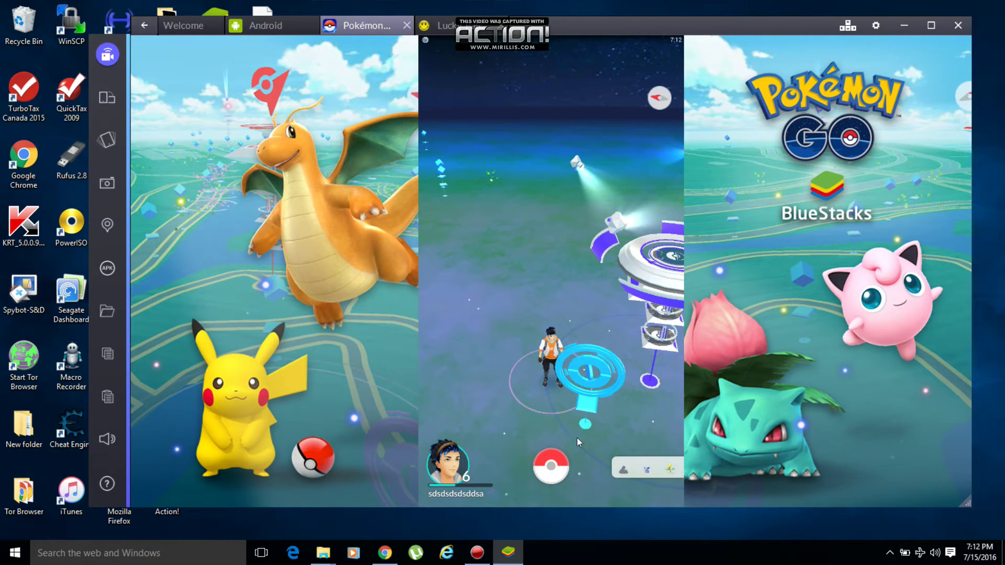
scroll(577, 437, up, 2)
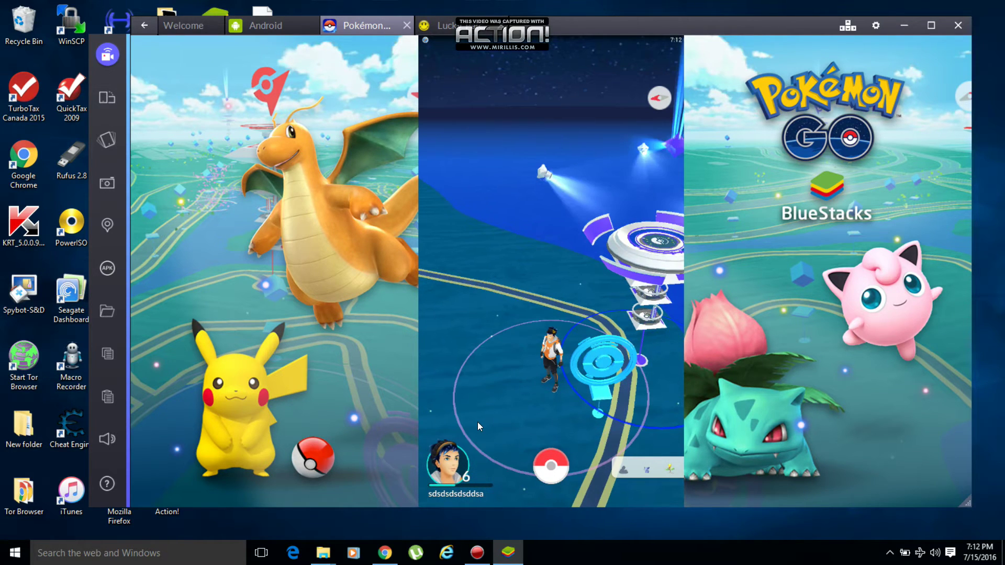
click(448, 464)
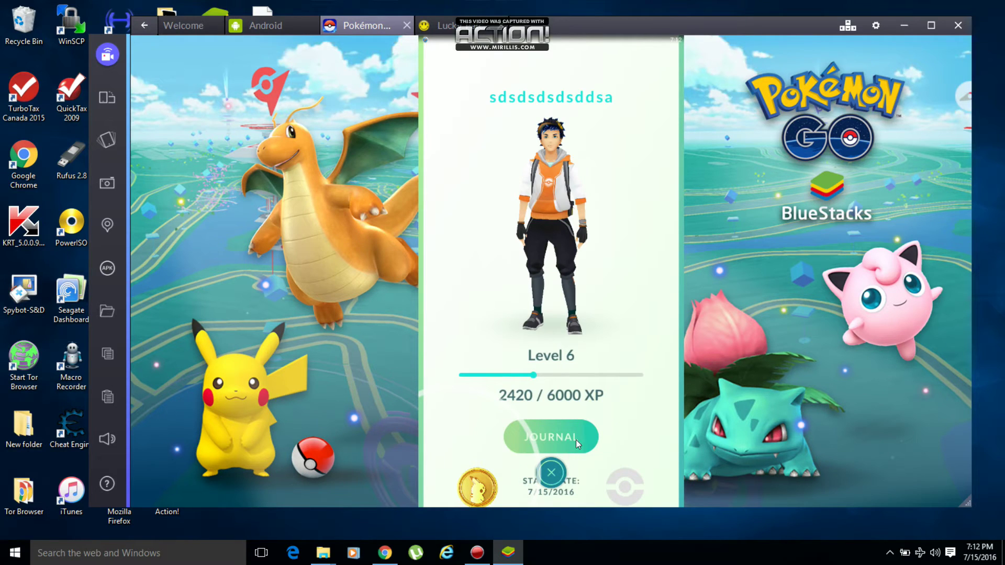
click(552, 472)
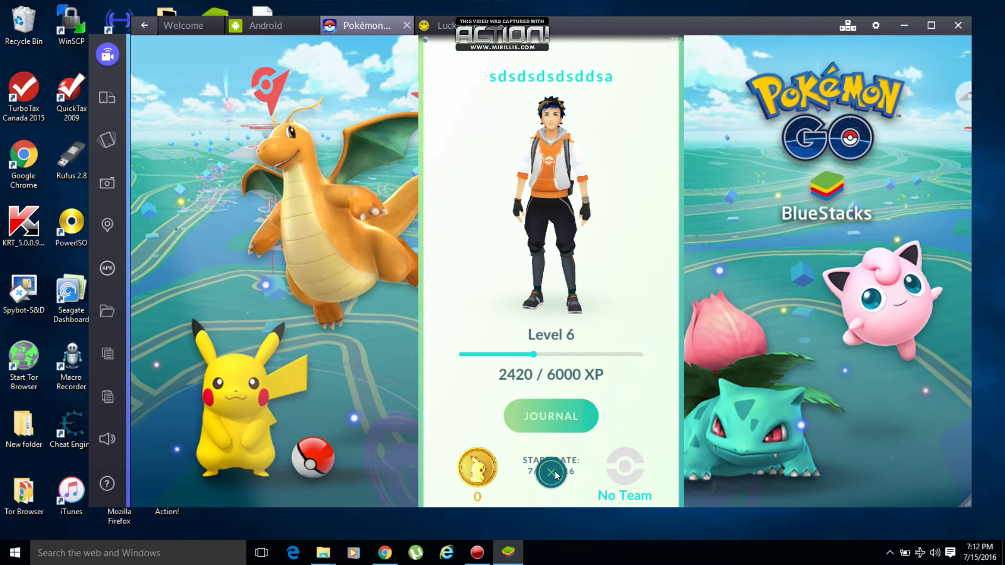
click(476, 553)
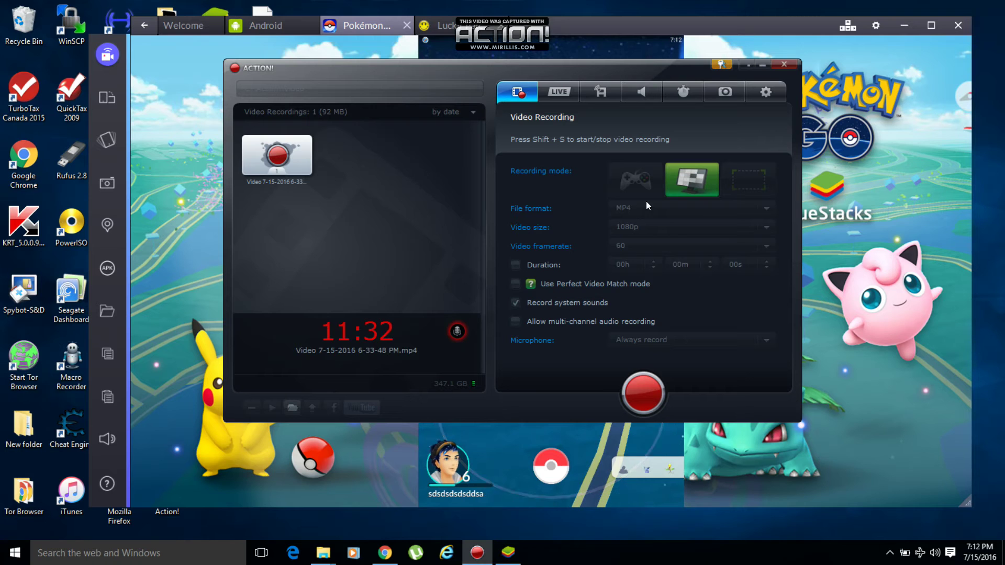
click(753, 66)
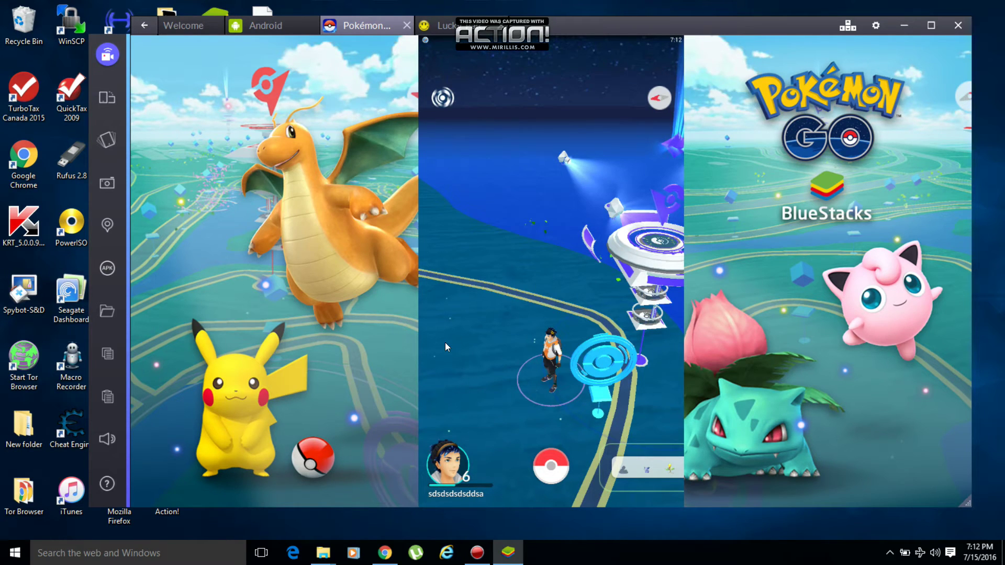
scroll(470, 339, up, 2)
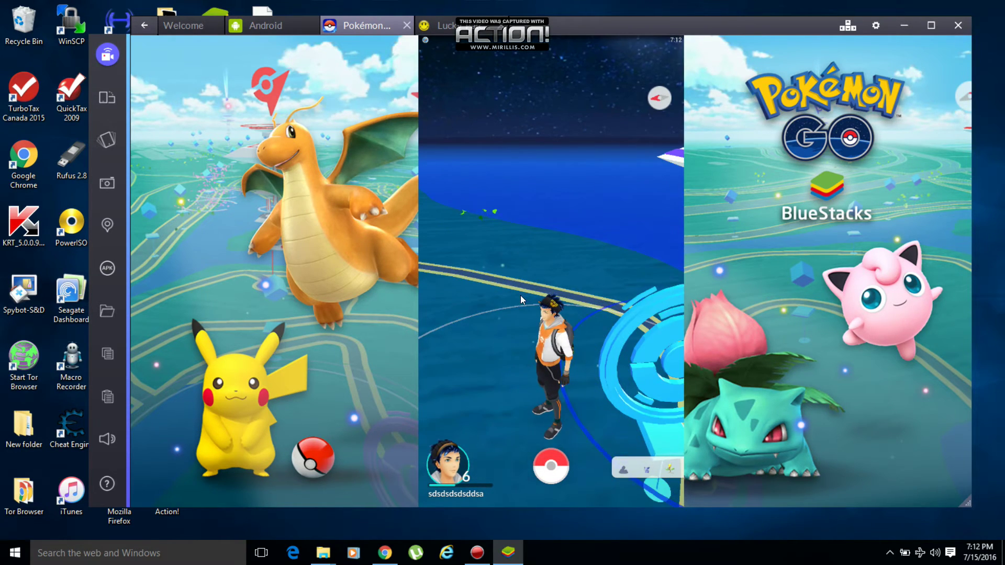
scroll(560, 310, down, 2)
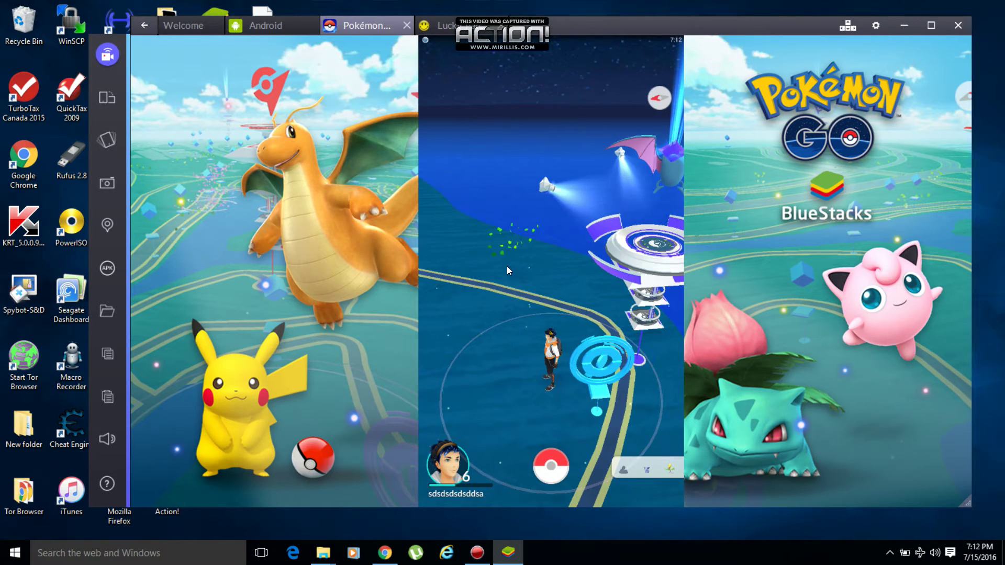
mouse_move(605, 357)
mouse_down()
mouse_move(571, 273)
mouse_move(519, 216)
mouse_move(647, 346)
mouse_move(591, 281)
mouse_up()
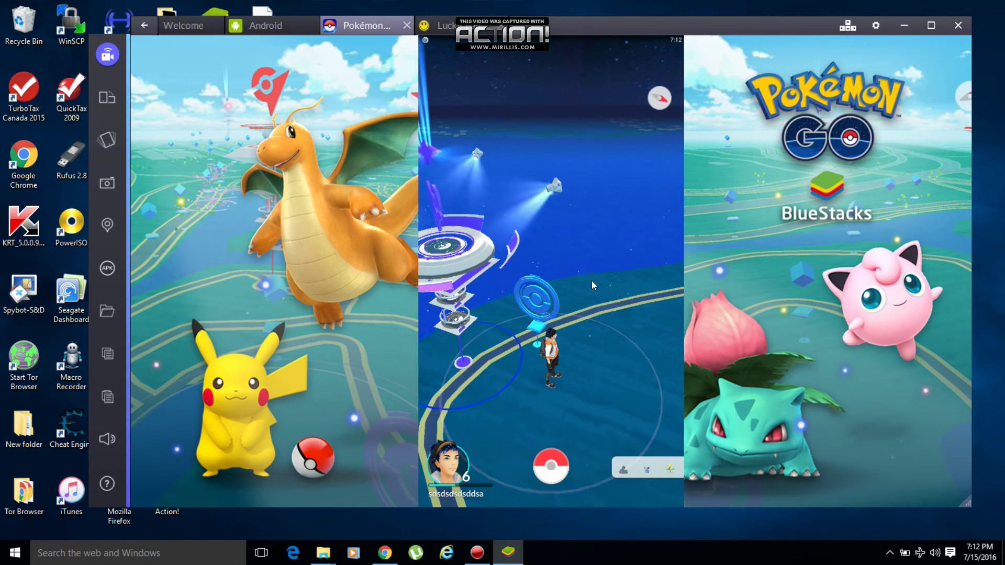
mouse_move(616, 322)
mouse_down()
mouse_move(638, 385)
mouse_move(580, 260)
mouse_up()
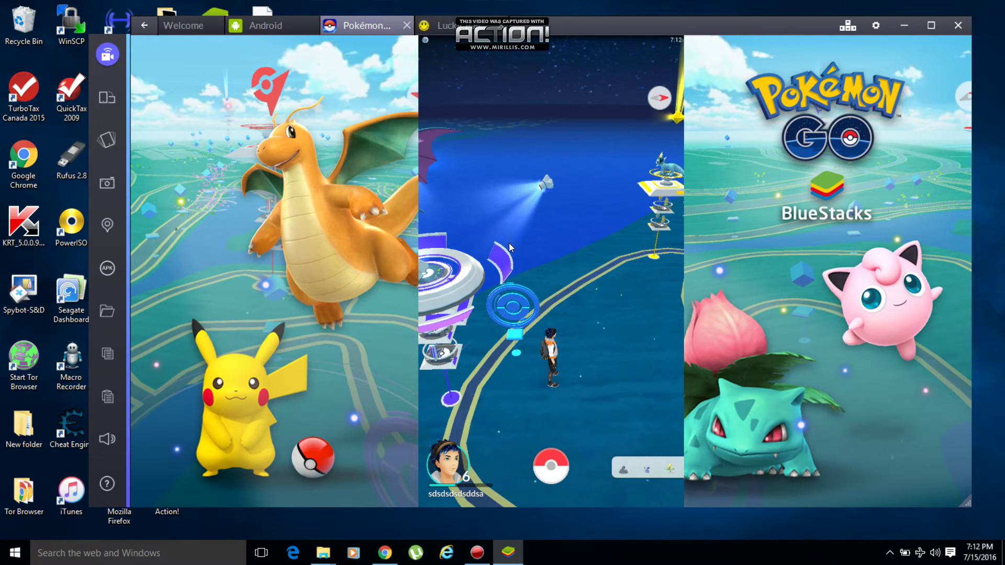
drag(571, 255, 600, 266)
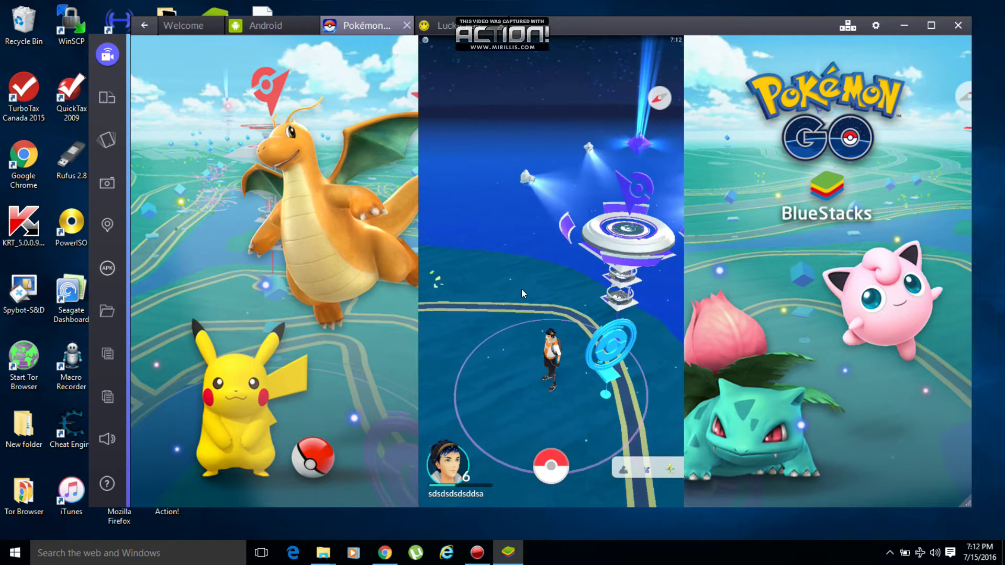
drag(521, 289, 593, 291)
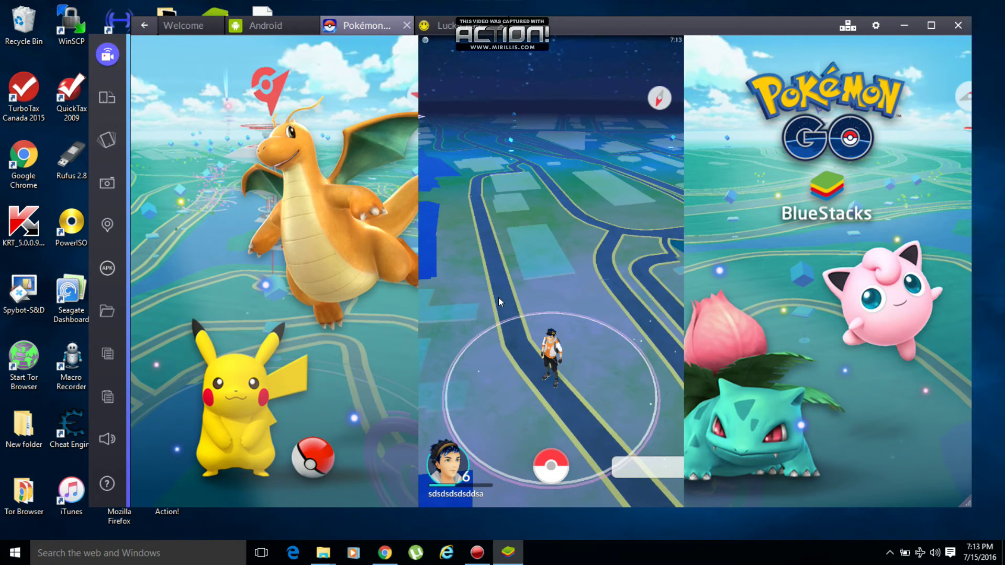
drag(530, 268, 650, 319)
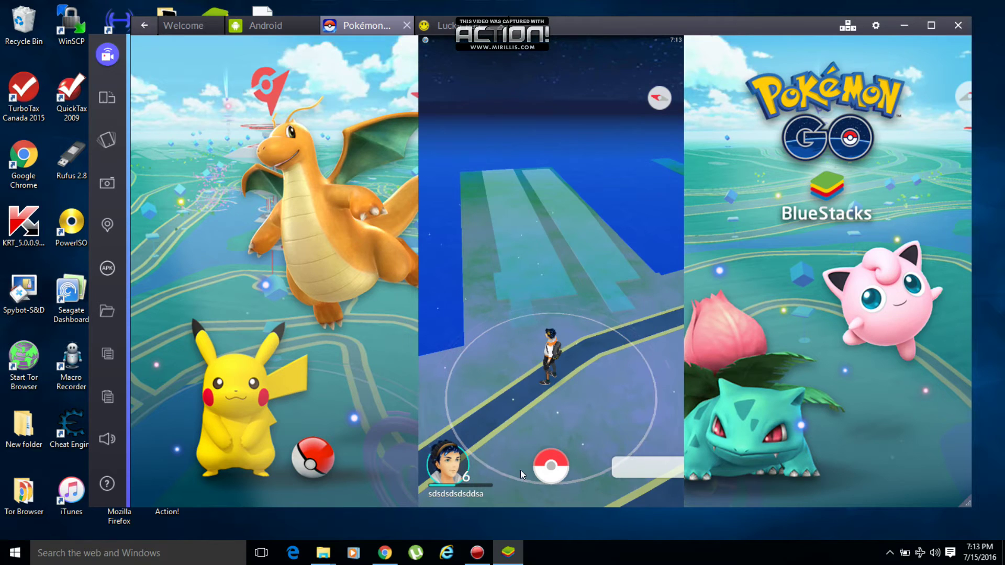
click(476, 553)
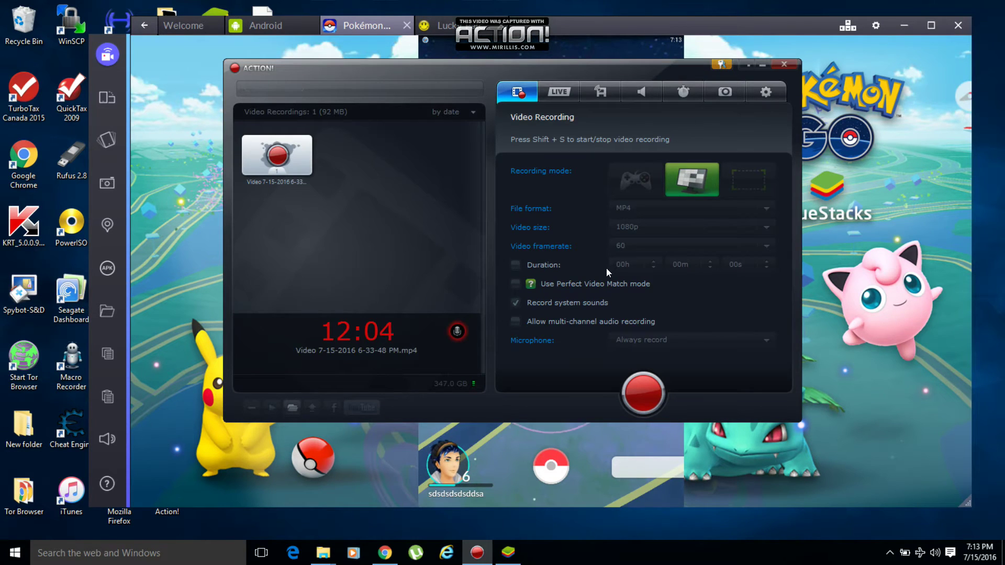
click(758, 64)
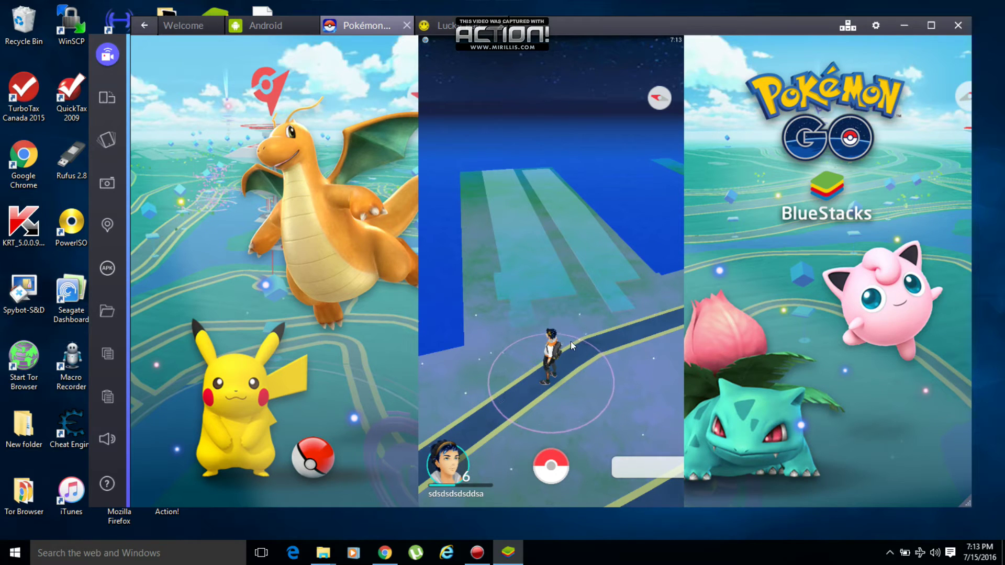
drag(574, 321, 540, 355)
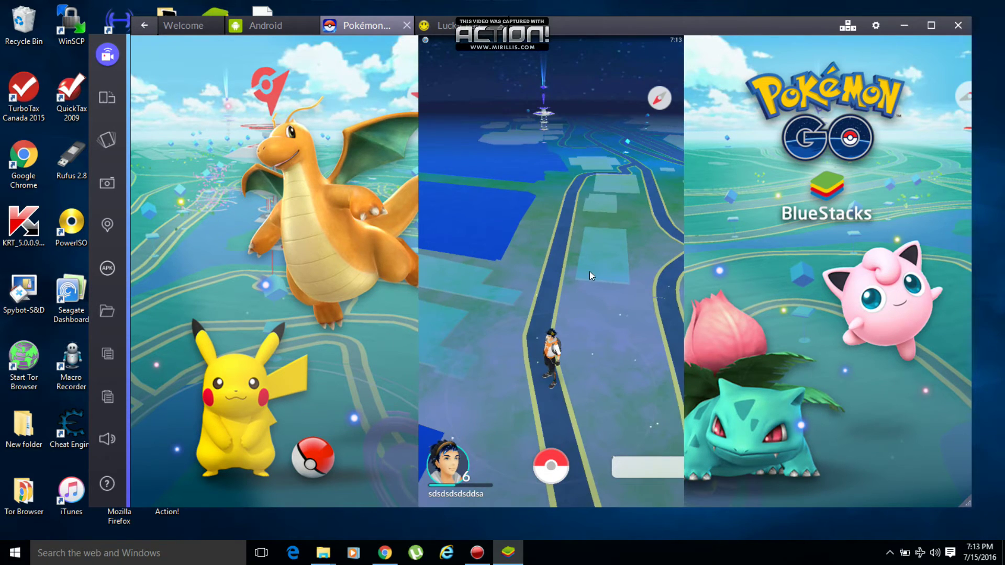
drag(510, 307, 513, 253)
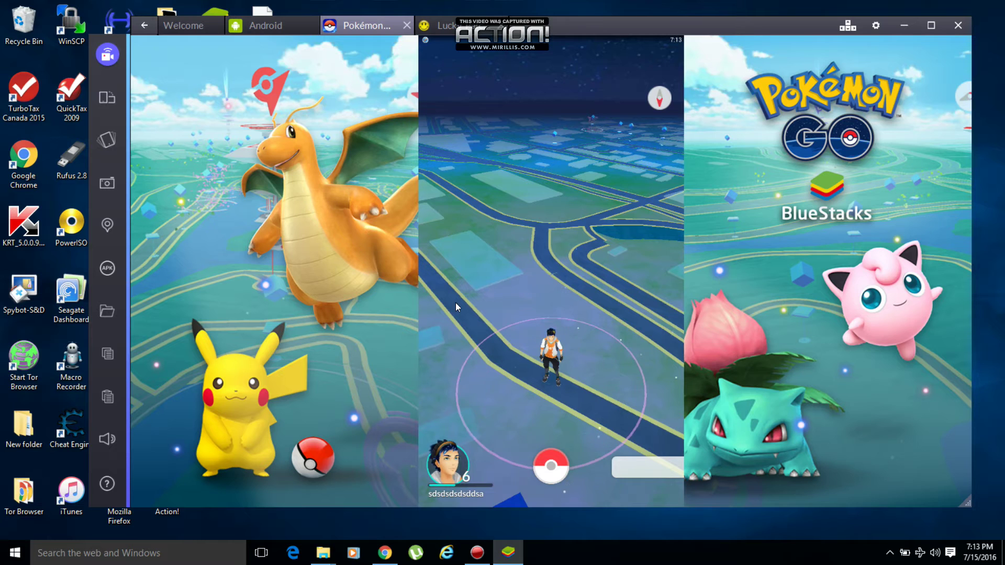
mouse_move(456, 303)
mouse_down()
mouse_move(535, 254)
mouse_move(537, 236)
mouse_up()
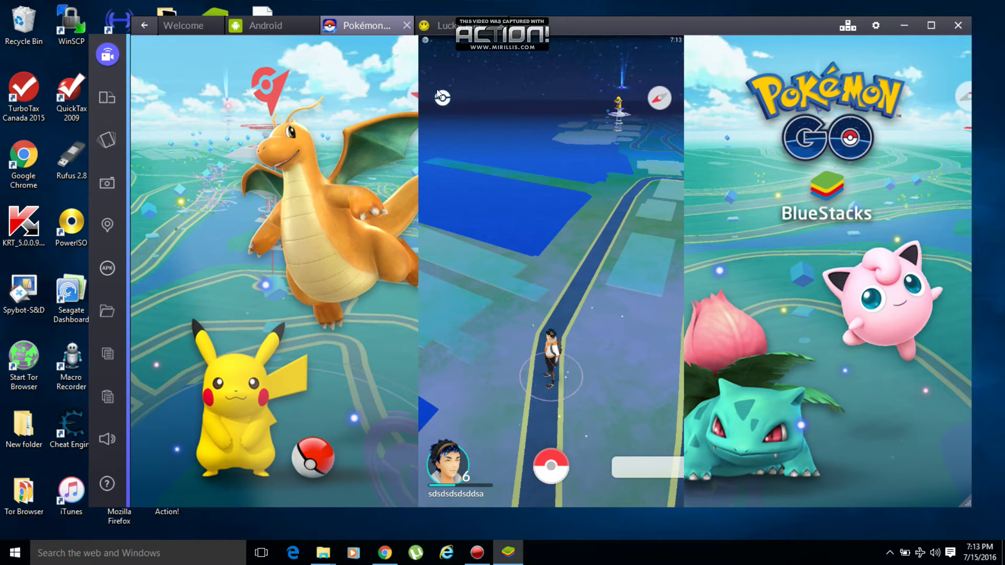
mouse_move(627, 312)
mouse_down()
mouse_move(508, 335)
mouse_move(504, 279)
mouse_move(572, 228)
mouse_move(486, 302)
mouse_up()
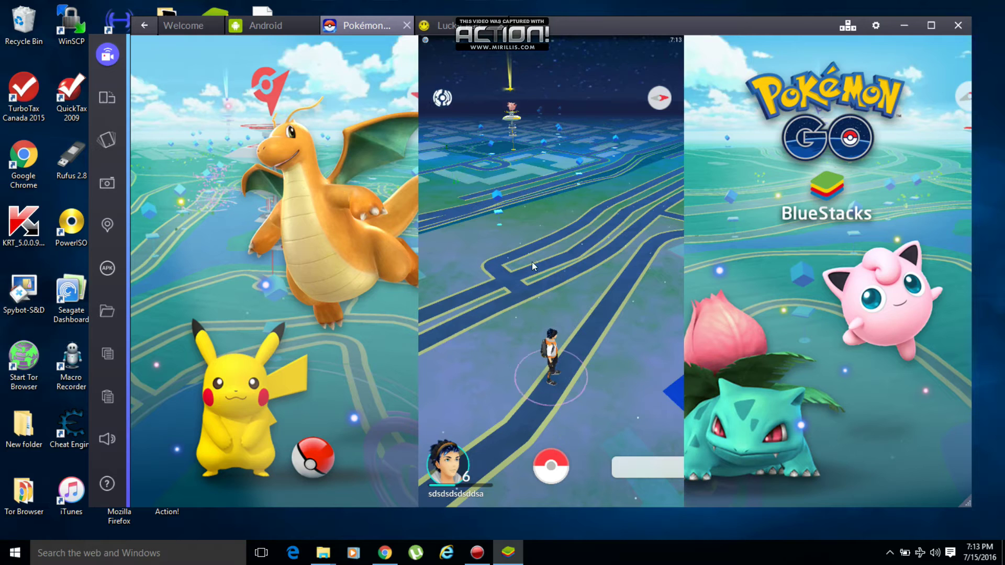
mouse_move(528, 264)
mouse_down()
mouse_move(493, 297)
mouse_move(526, 246)
mouse_up()
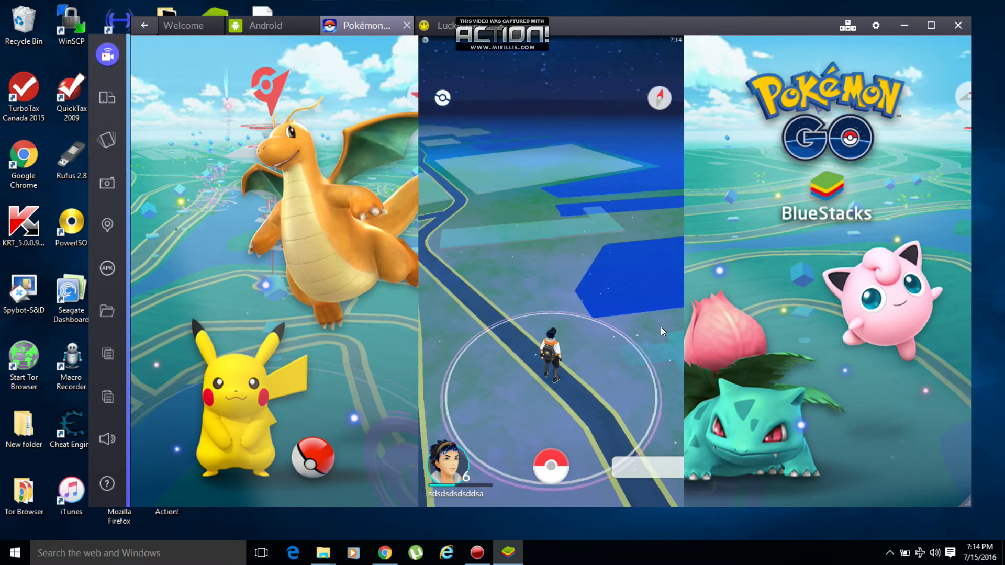
drag(660, 327, 550, 247)
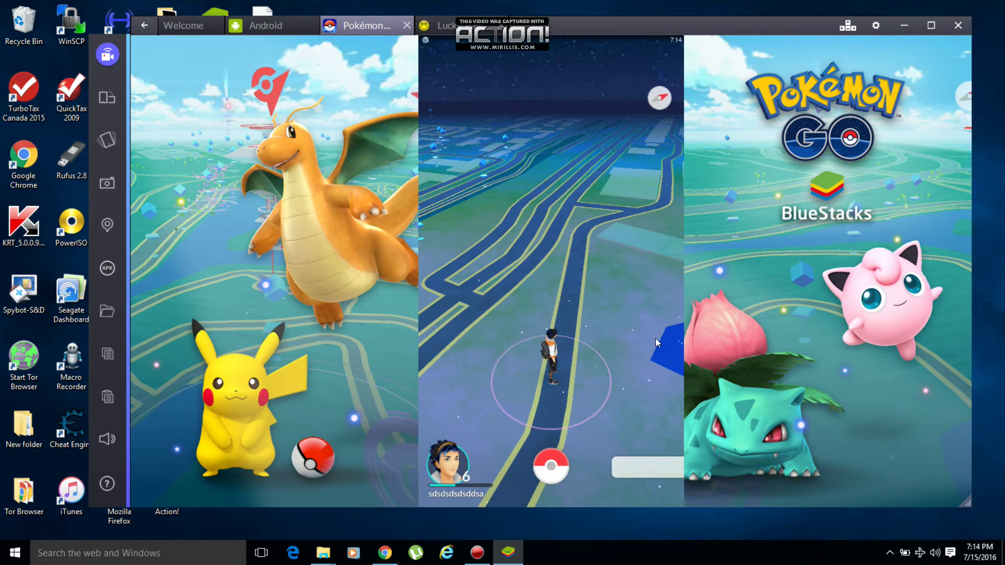
mouse_move(652, 349)
mouse_down()
mouse_move(585, 320)
mouse_move(649, 356)
mouse_move(644, 333)
mouse_up()
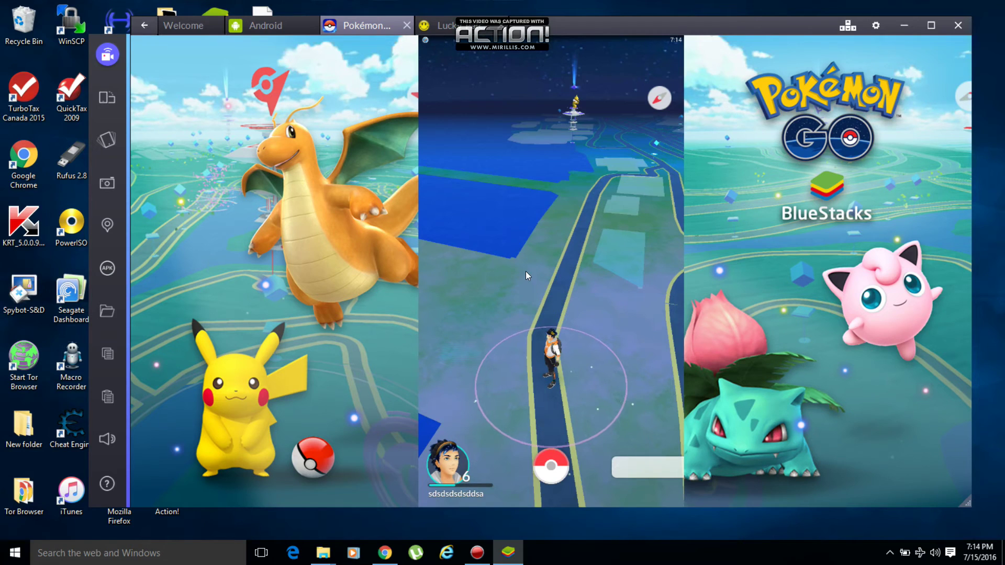
click(477, 552)
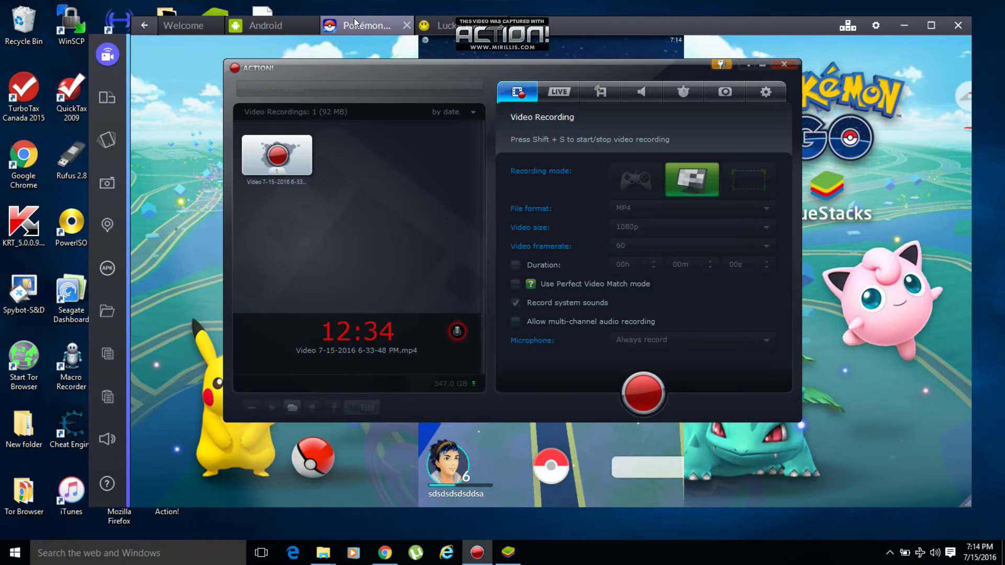
Close the recorder, launch FakeGPS, and move the marker onto Halifax harbour near Alderney Ferry.
click(444, 17)
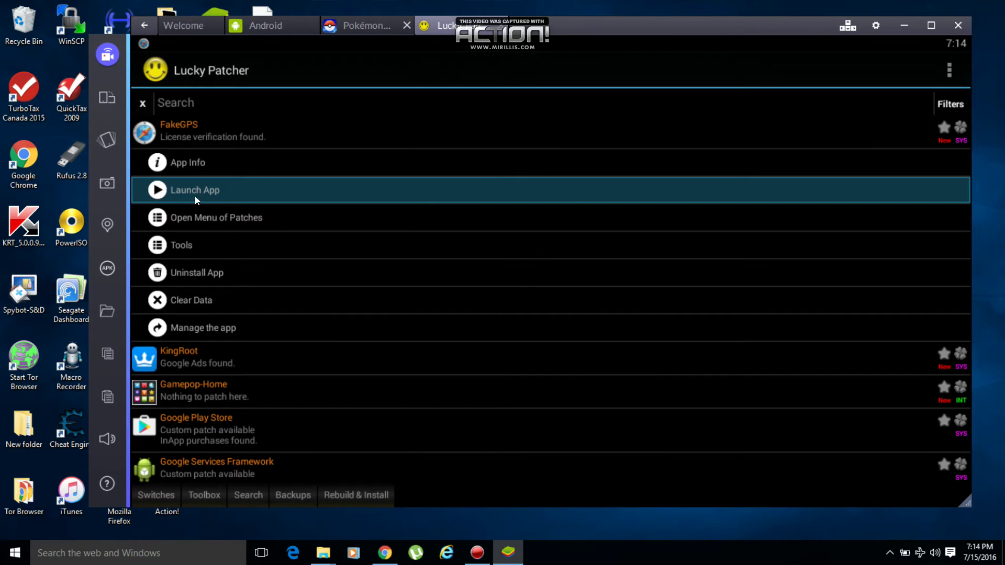
click(195, 187)
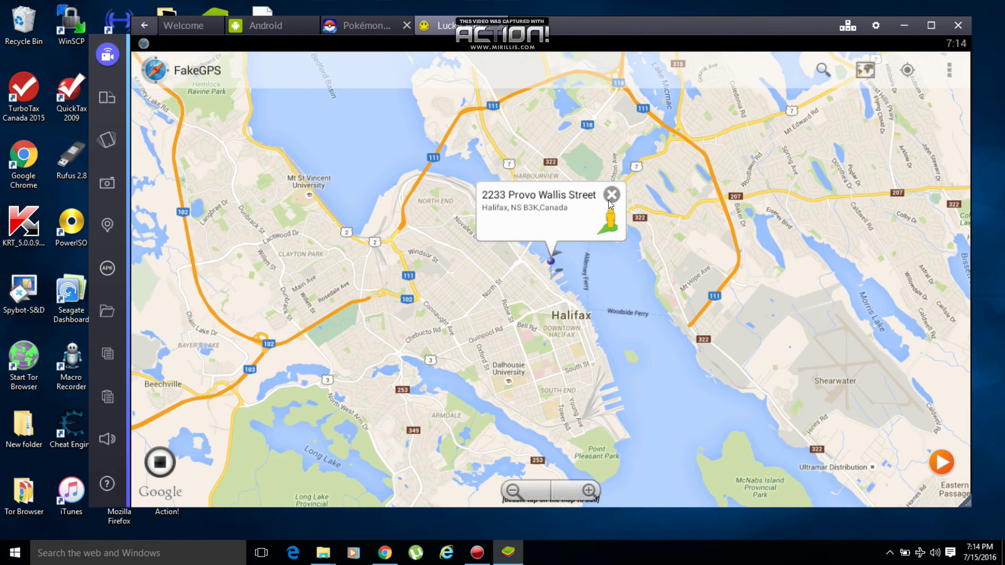
click(553, 265)
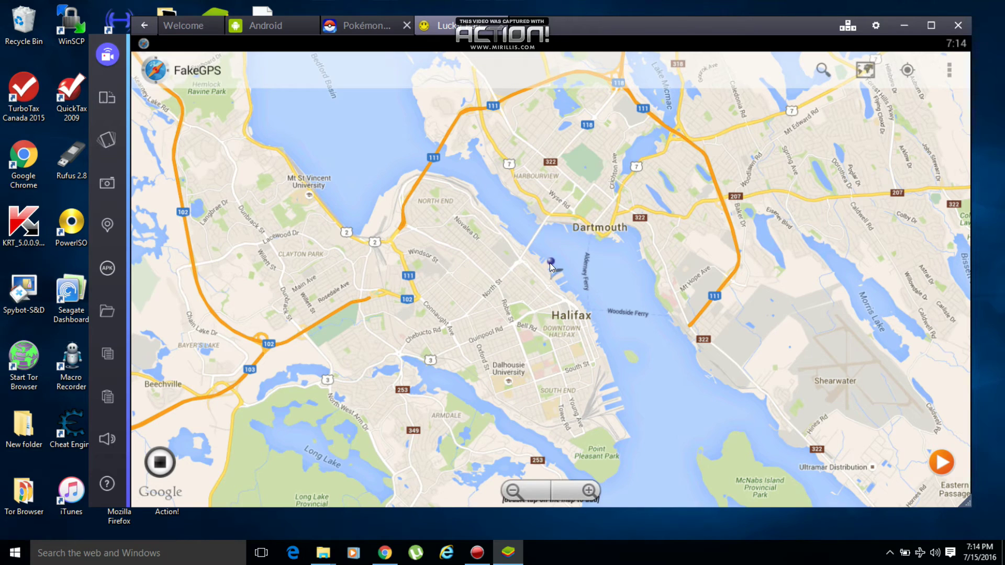
drag(552, 266, 569, 289)
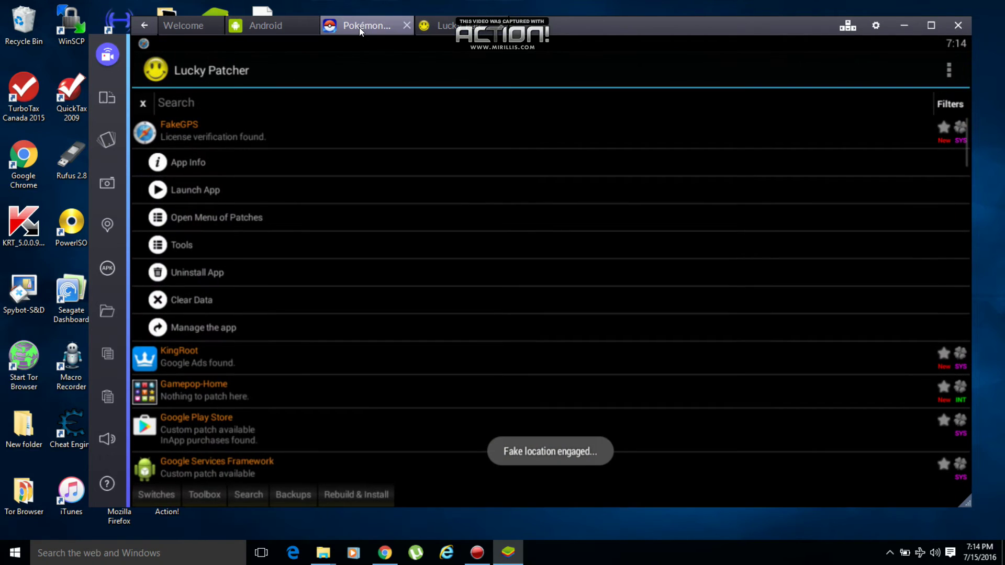
click(359, 28)
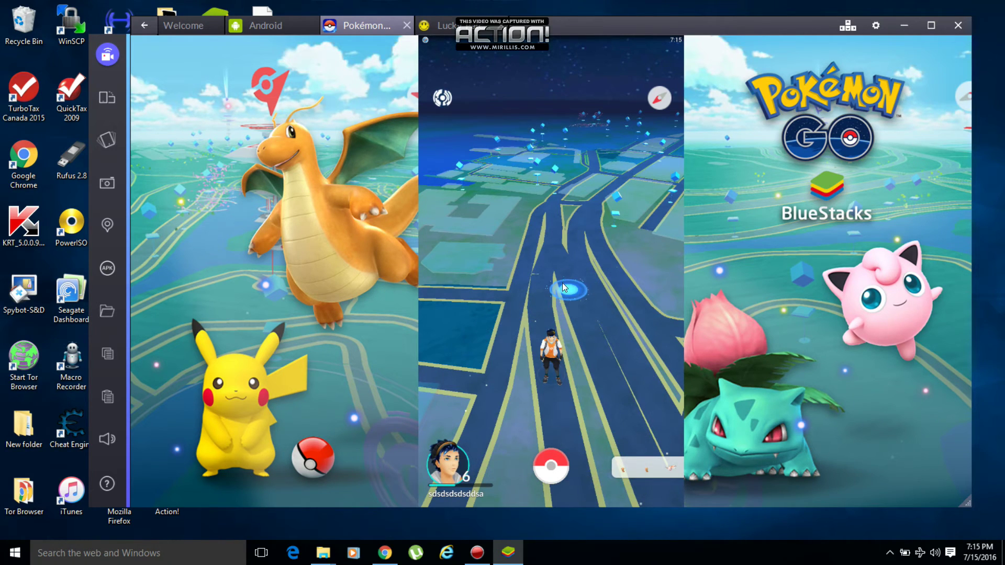
Tilt the map and tap around the trainer until Weedle and Pikachu spawn, then tap Weedle.
click(565, 287)
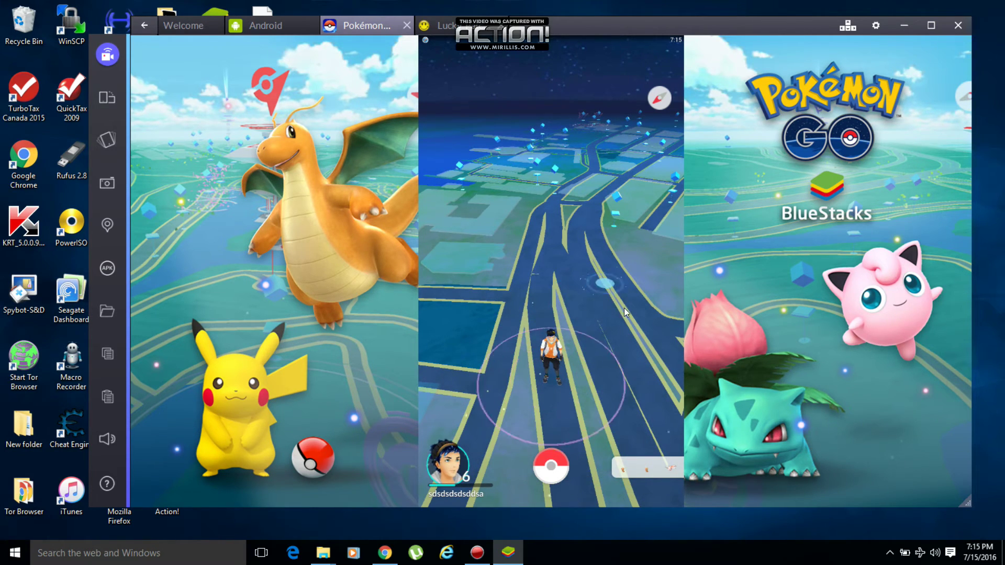
scroll(444, 295, up, 3)
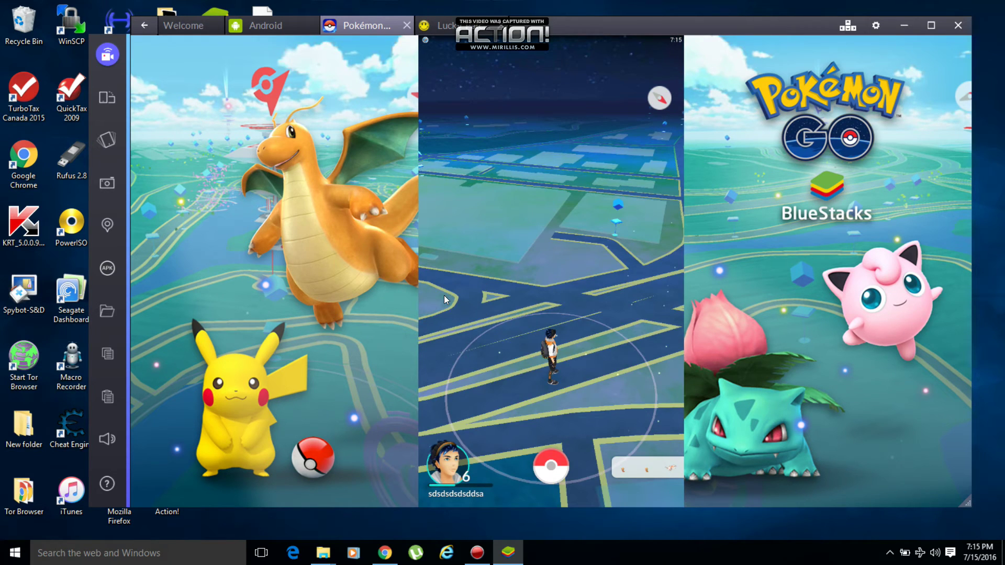
mouse_move(674, 351)
mouse_down()
mouse_move(546, 277)
mouse_move(512, 147)
mouse_up()
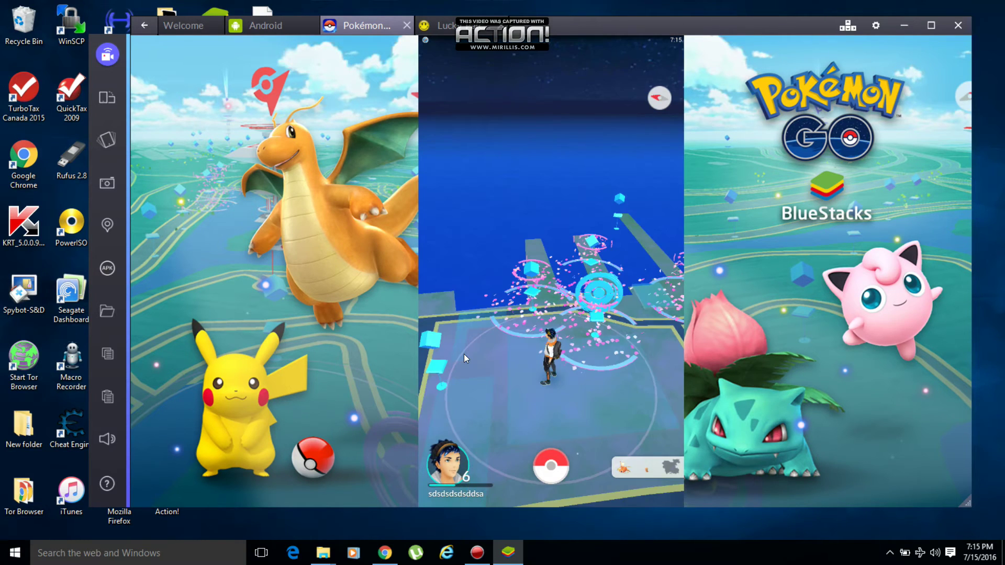
click(476, 552)
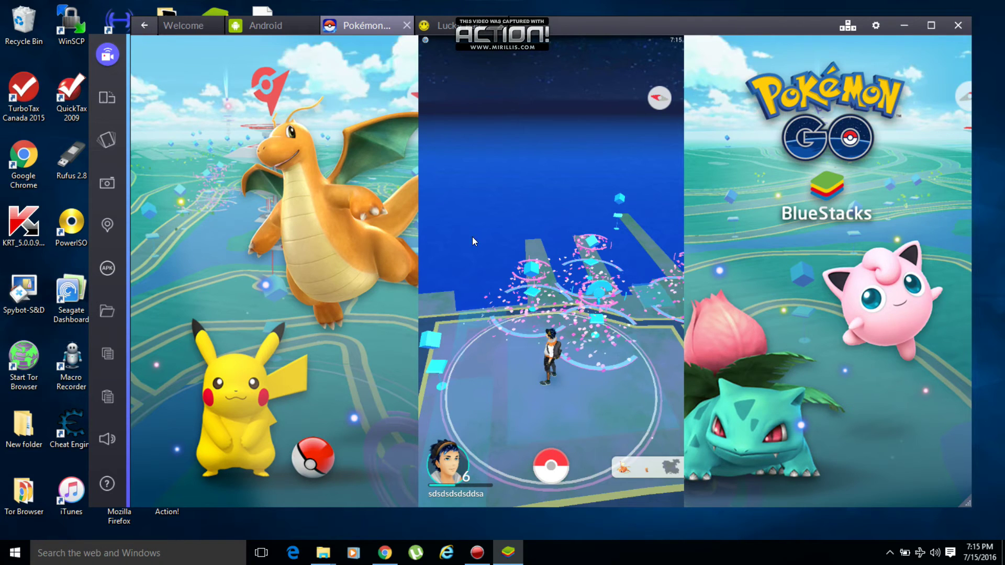
click(472, 239)
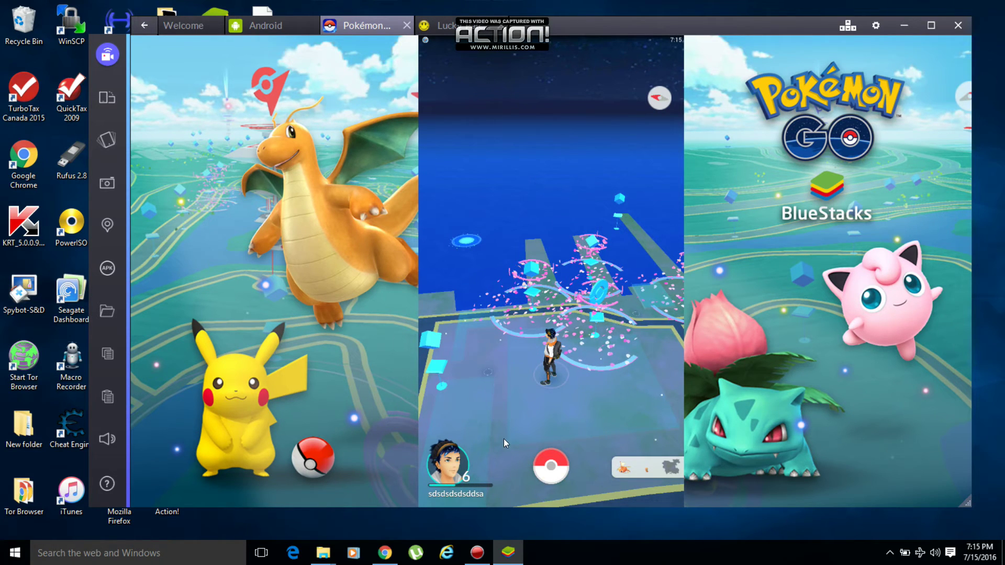
click(489, 374)
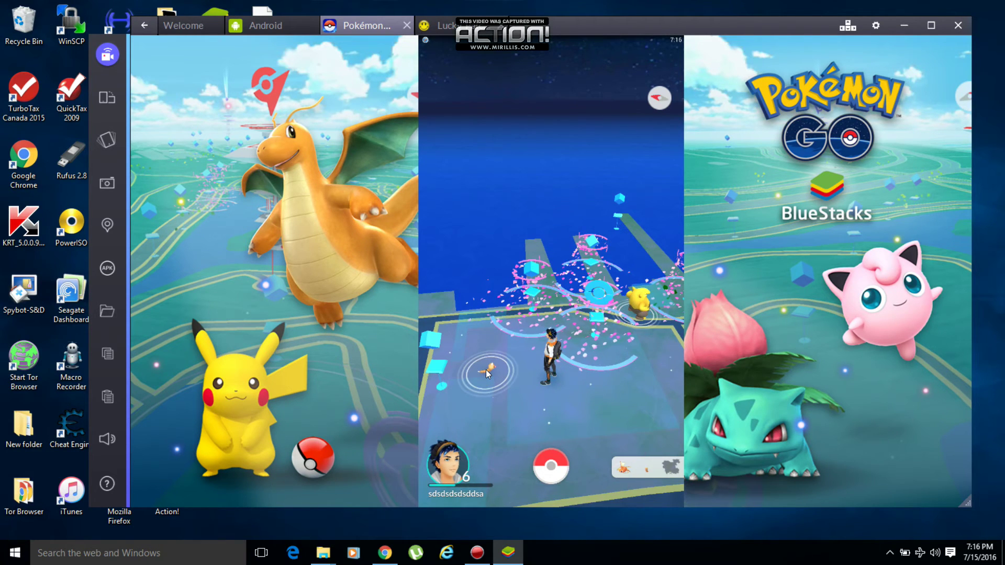
click(487, 371)
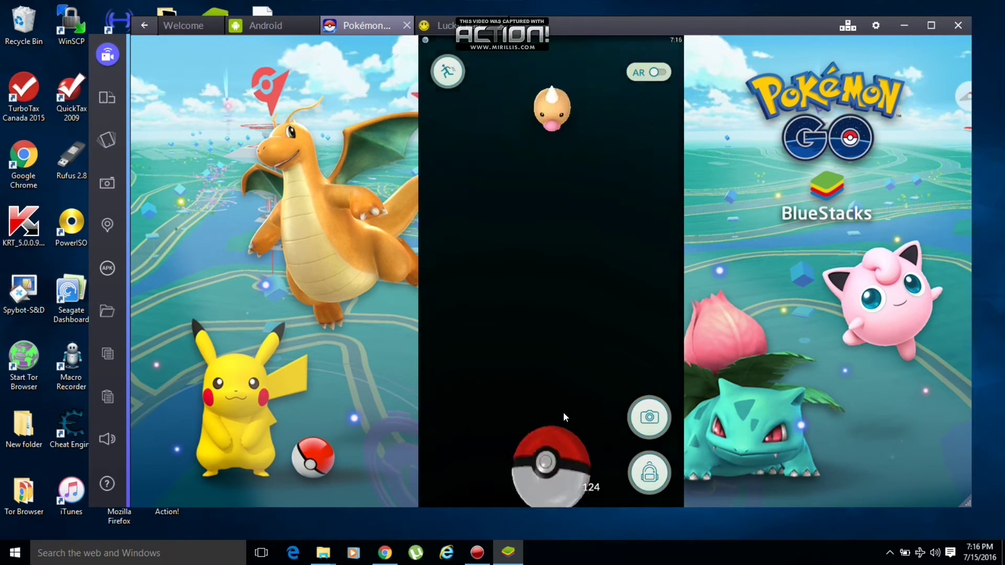
Ready a Poké Ball and flick it at the Weedle.
click(550, 438)
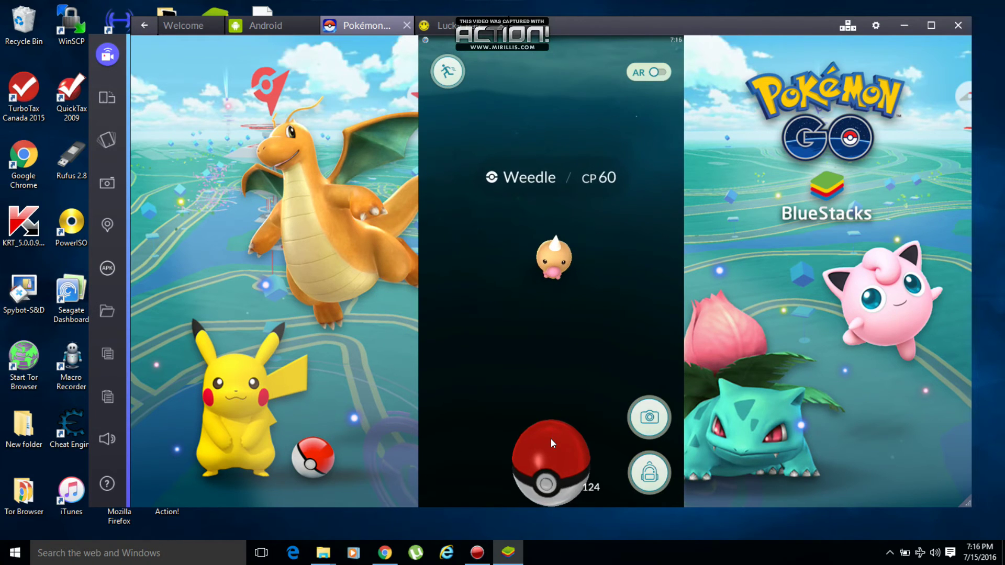
drag(550, 439, 547, 229)
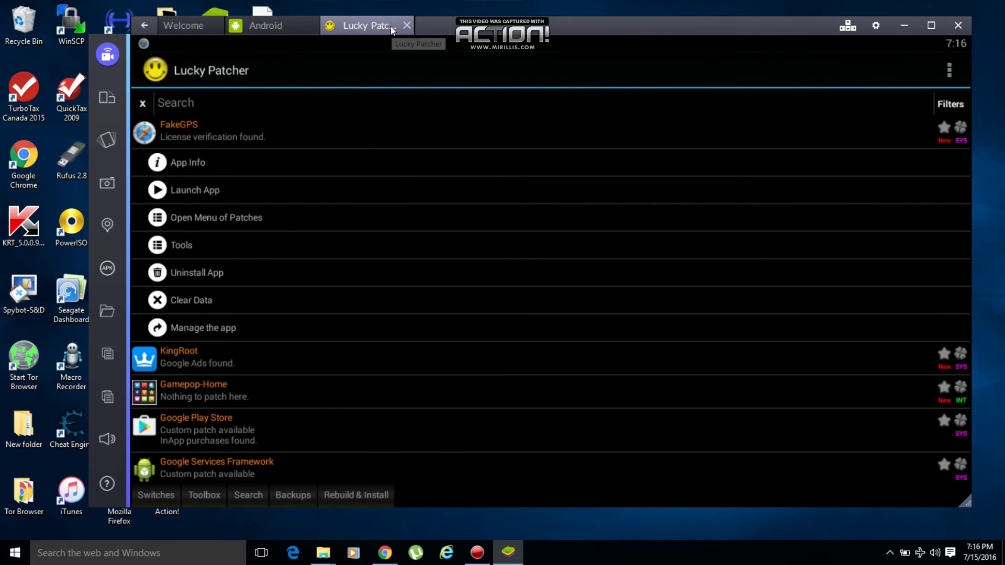
Close Lucky Patcher, then remove and confirm removal of the Google account in Settings > Google.
click(405, 27)
click(408, 25)
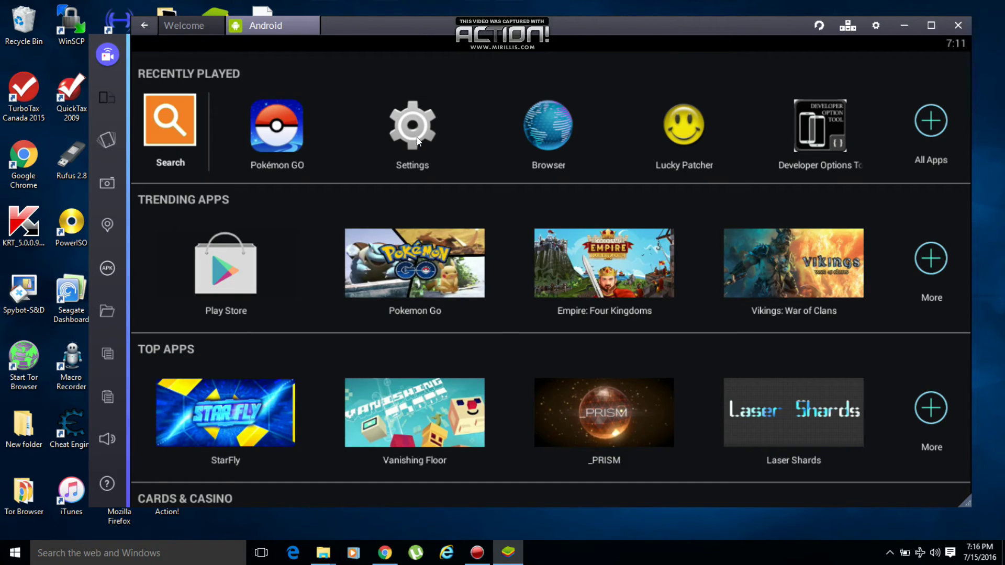
click(546, 131)
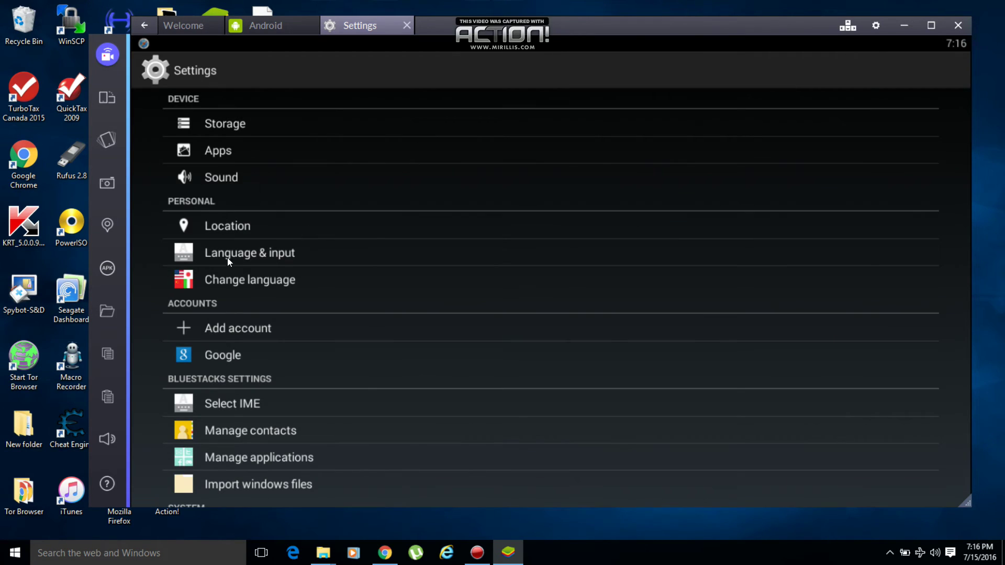
click(222, 353)
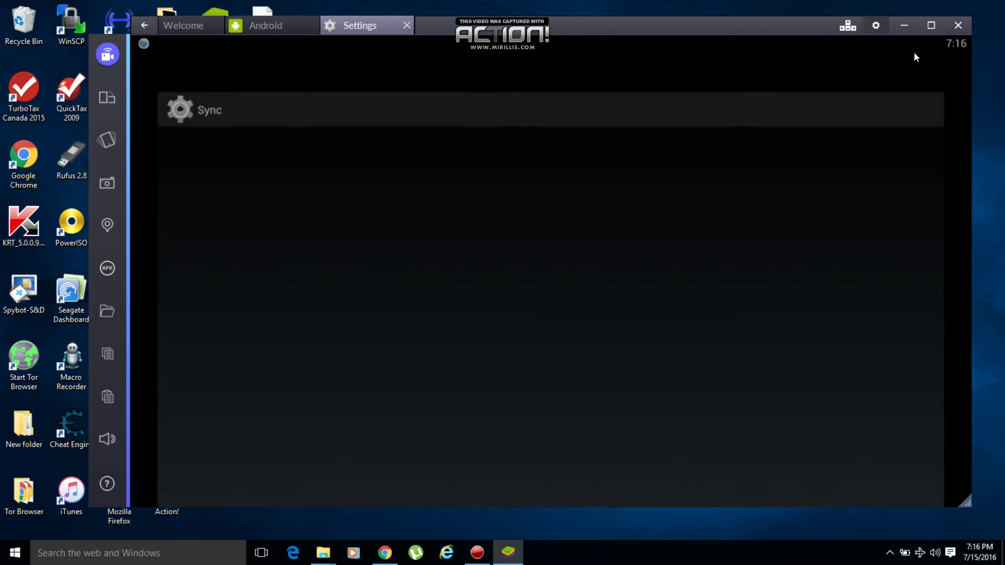
click(951, 74)
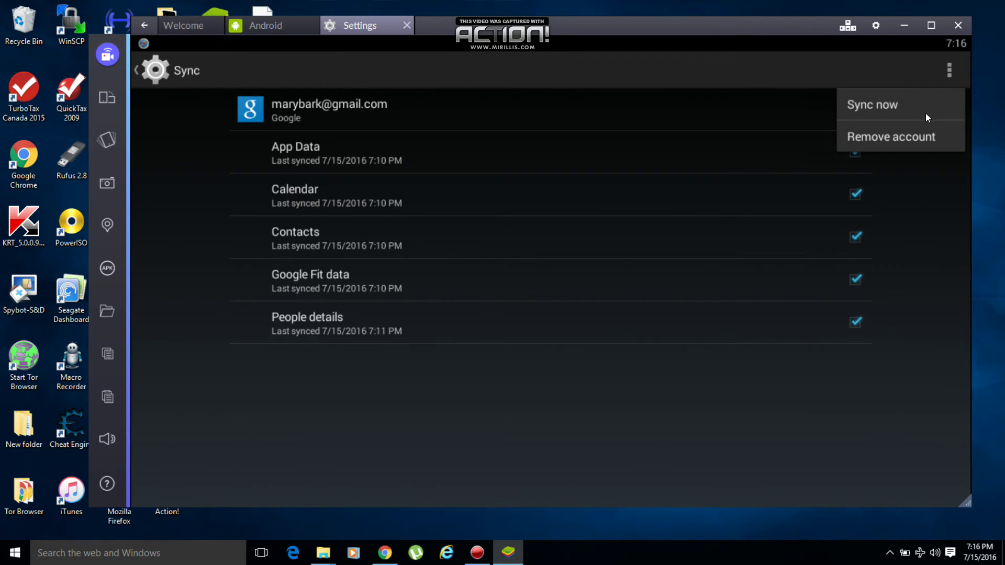
click(893, 142)
click(650, 322)
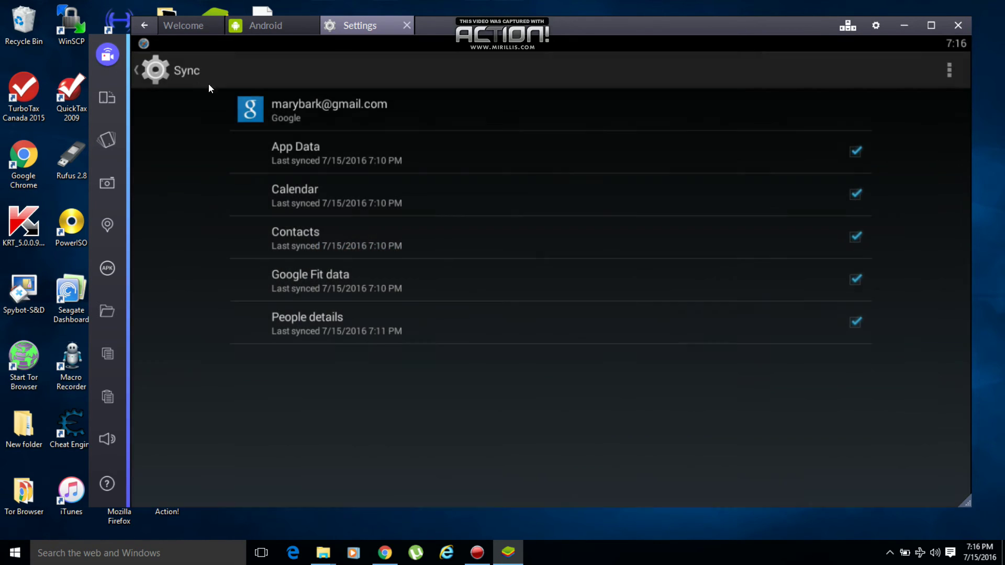
click(157, 69)
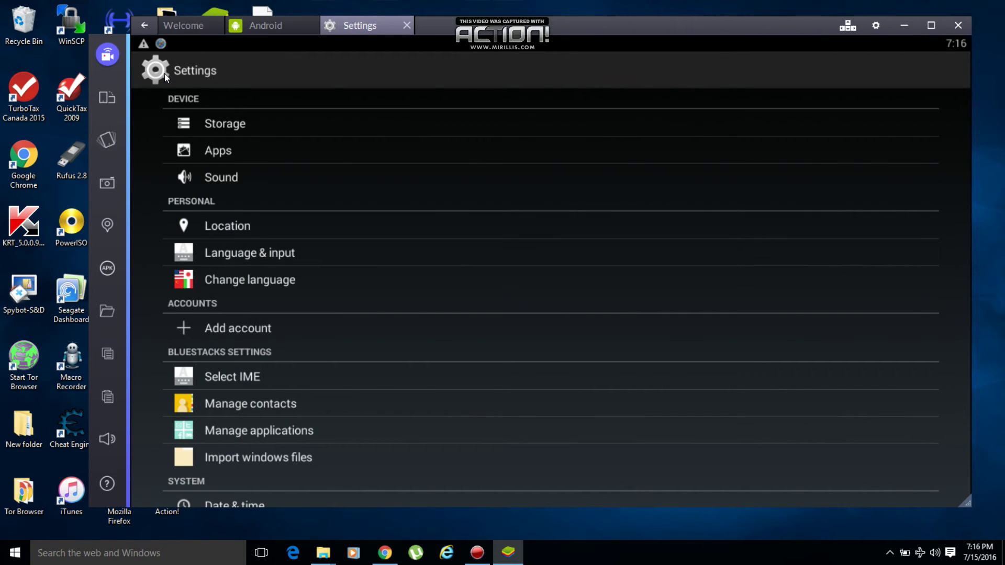
Back in Pokémon GO, rotate the map and tap nearby spawns until the CP 14 Drowzee encounter opens.
click(164, 73)
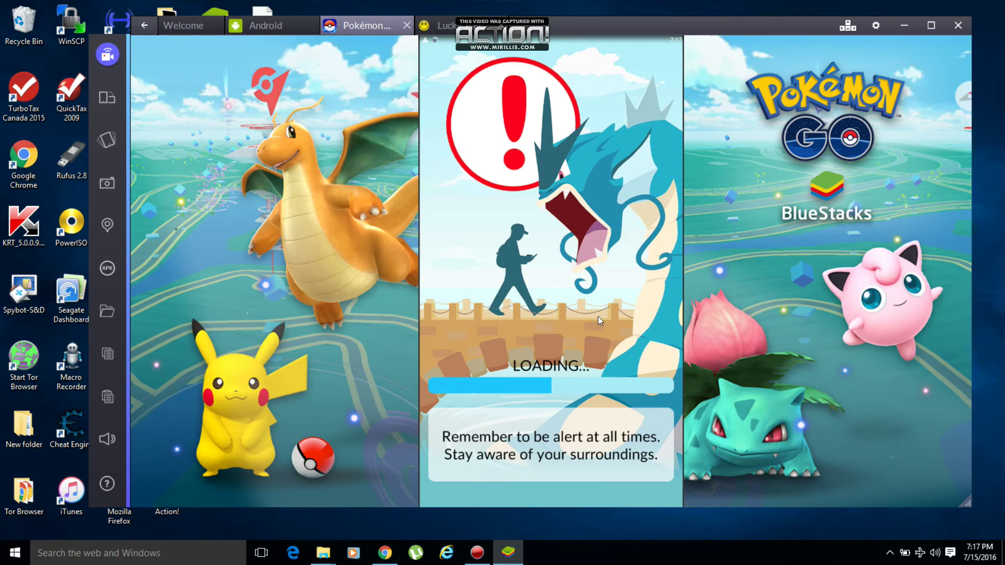
click(477, 553)
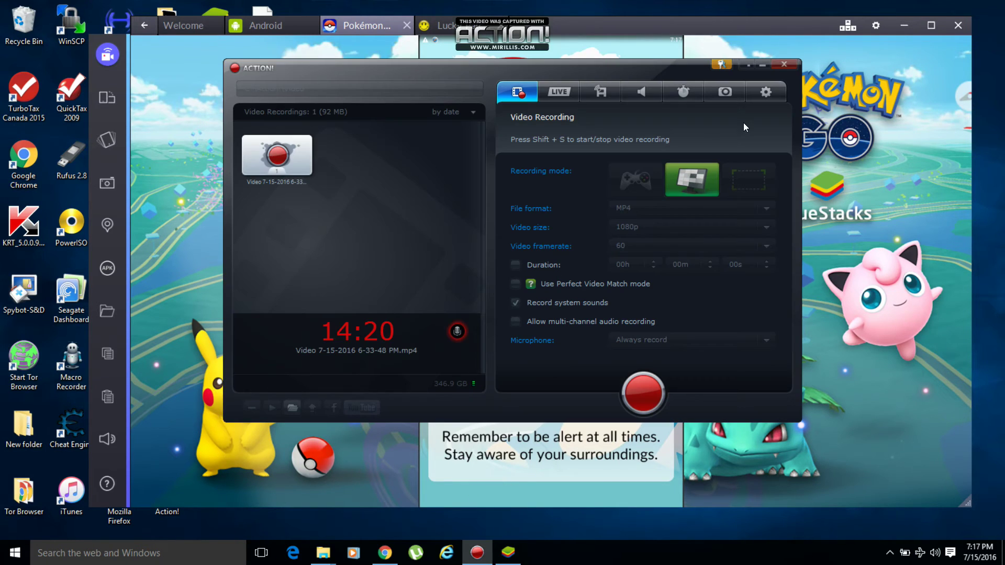
click(767, 62)
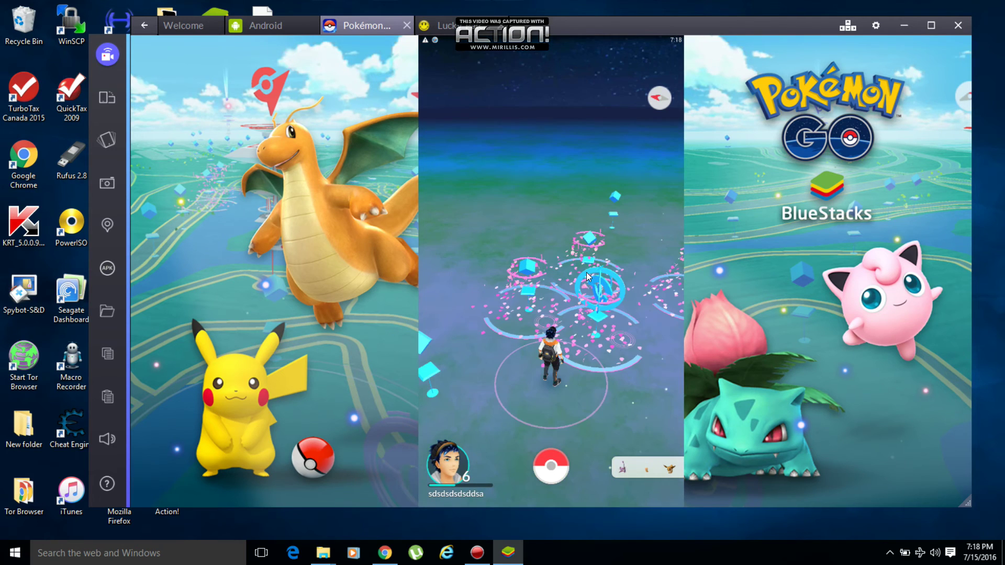
drag(579, 273, 576, 389)
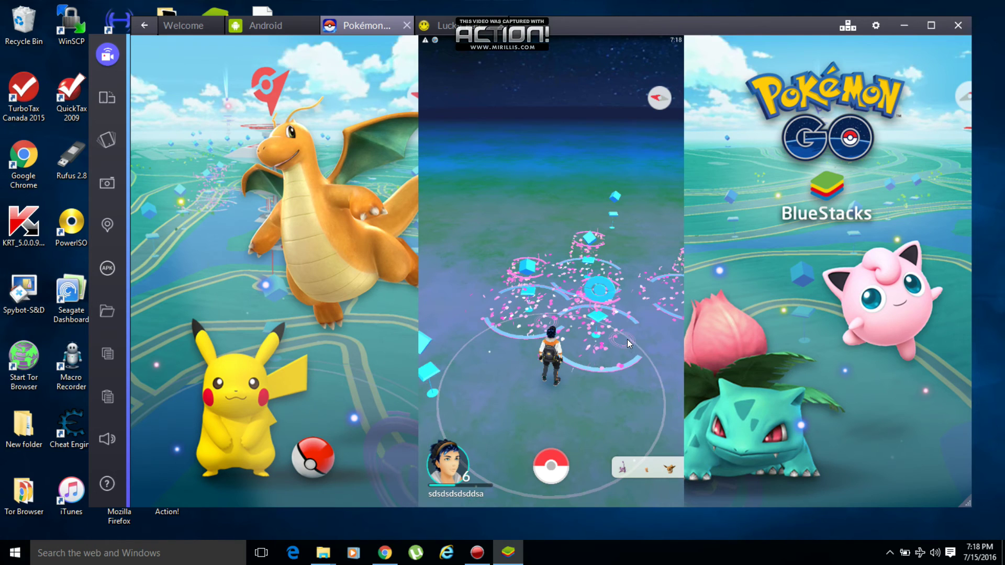
click(482, 378)
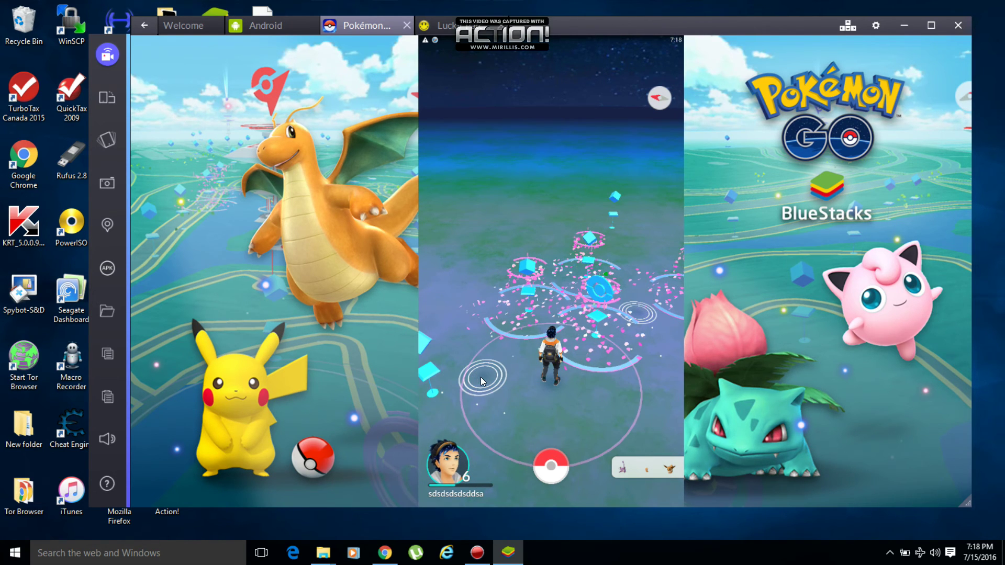
click(481, 376)
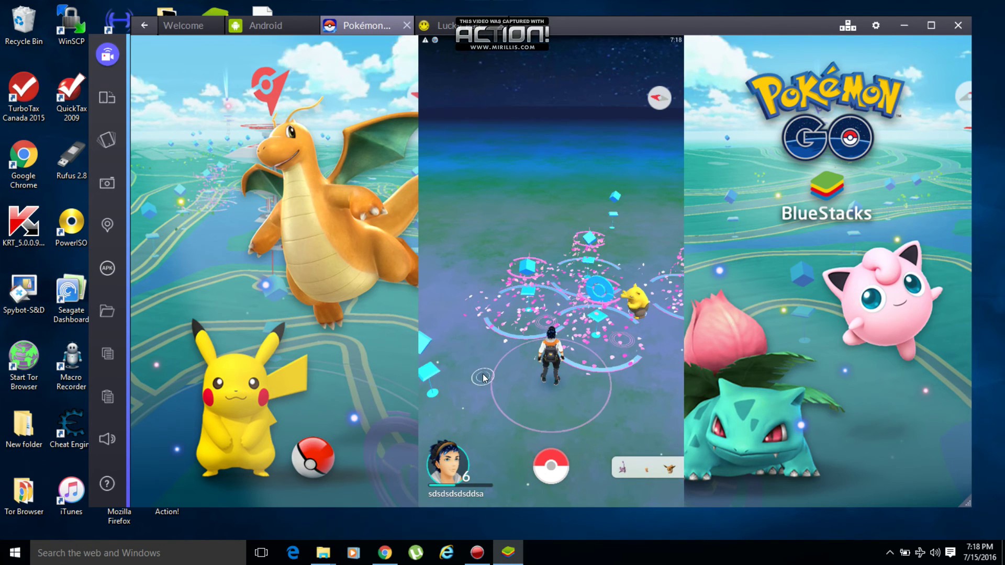
click(638, 311)
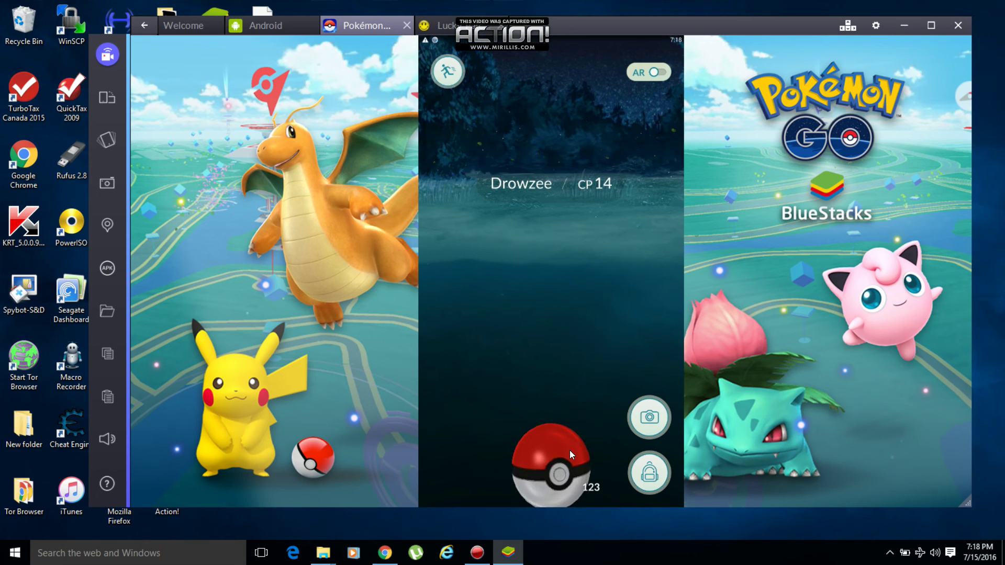
Throw Poké Balls at Drowzee until it is caught.
drag(568, 450, 558, 260)
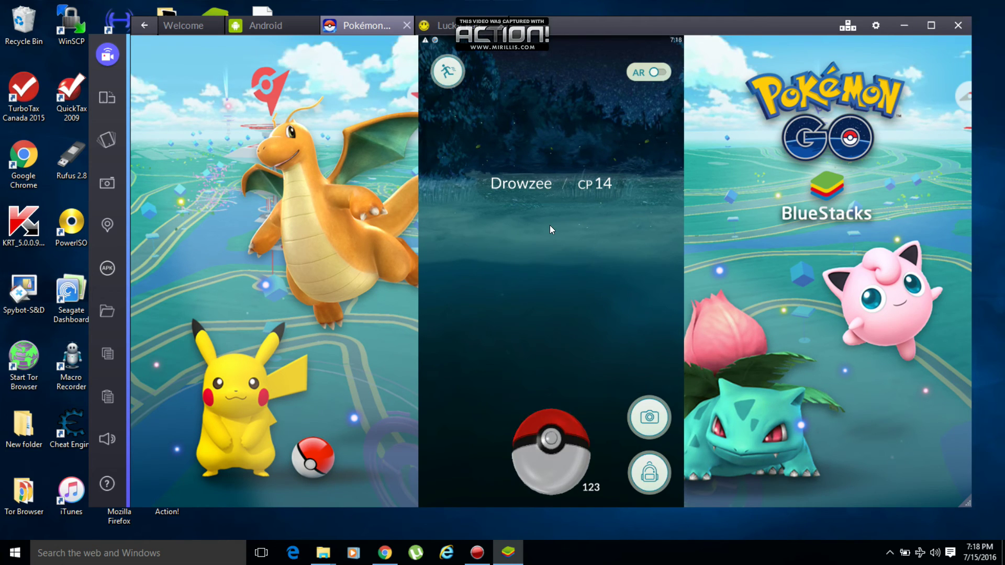
click(551, 441)
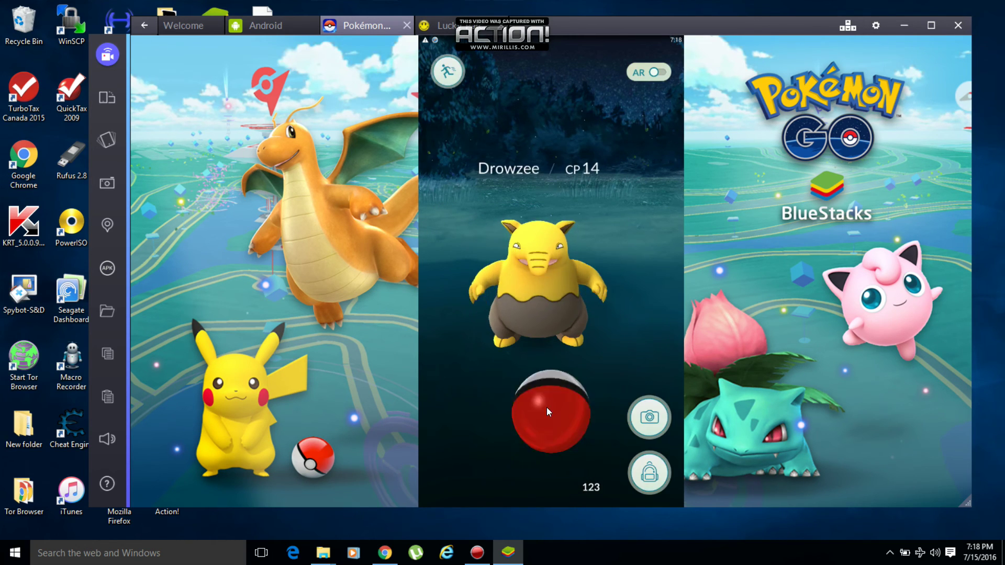
drag(551, 388, 538, 260)
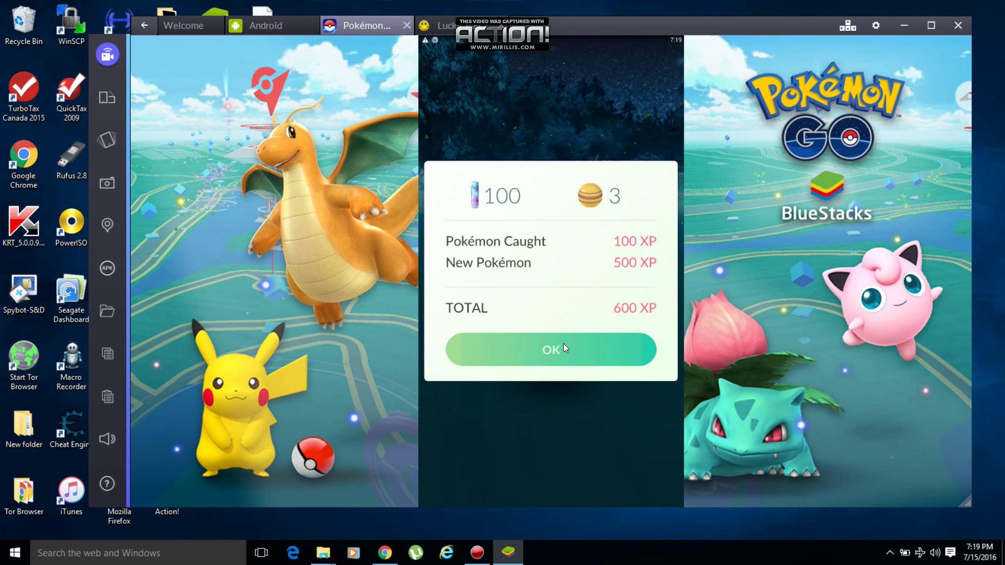
Dismiss the 600 XP rewards, Pokédex registration and Drowzee detail screens.
click(563, 349)
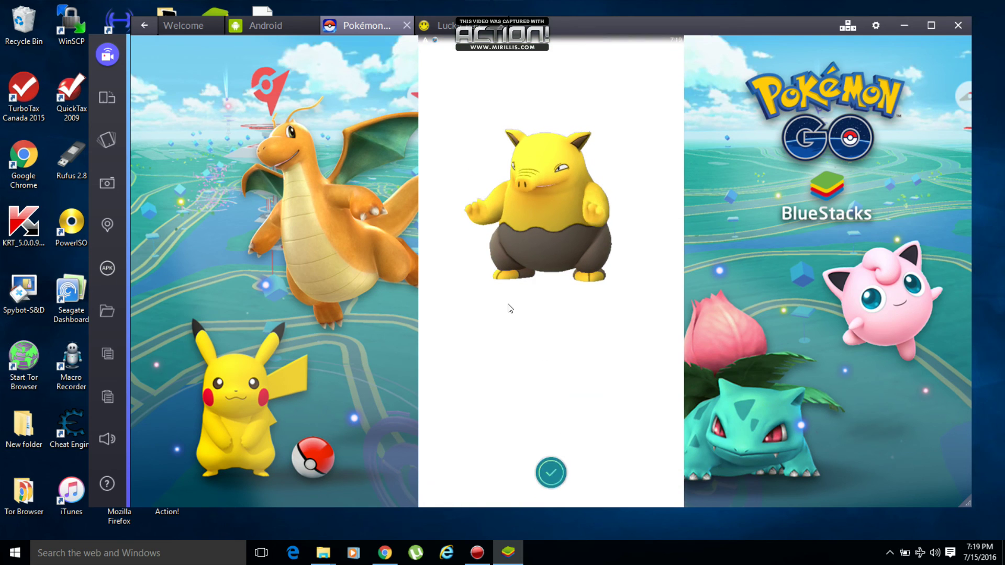
click(555, 469)
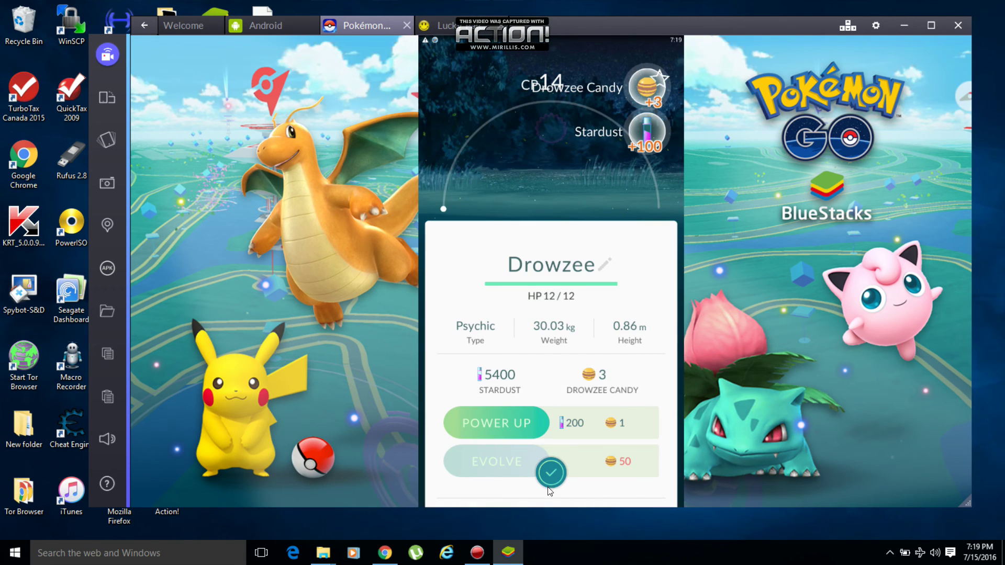
click(563, 473)
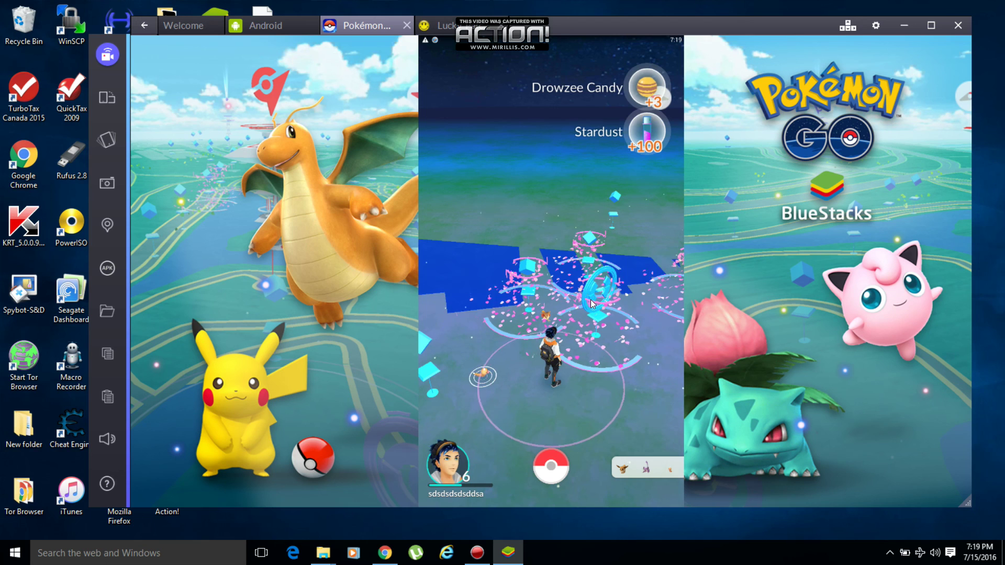
click(435, 28)
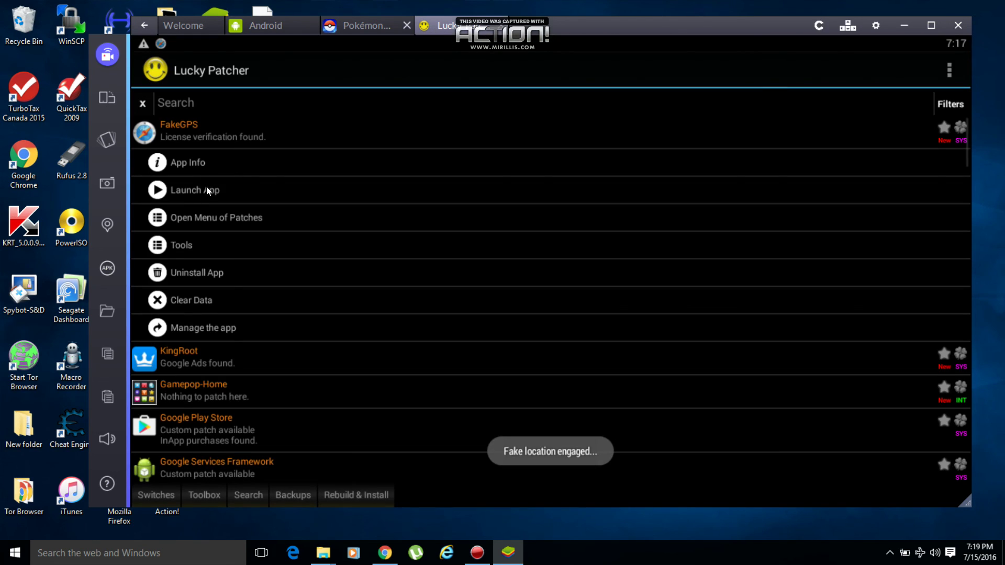
Launch FakeGPS, pin and engage the 1969 Upper Water Street dock, then return to Pokémon GO.
click(191, 192)
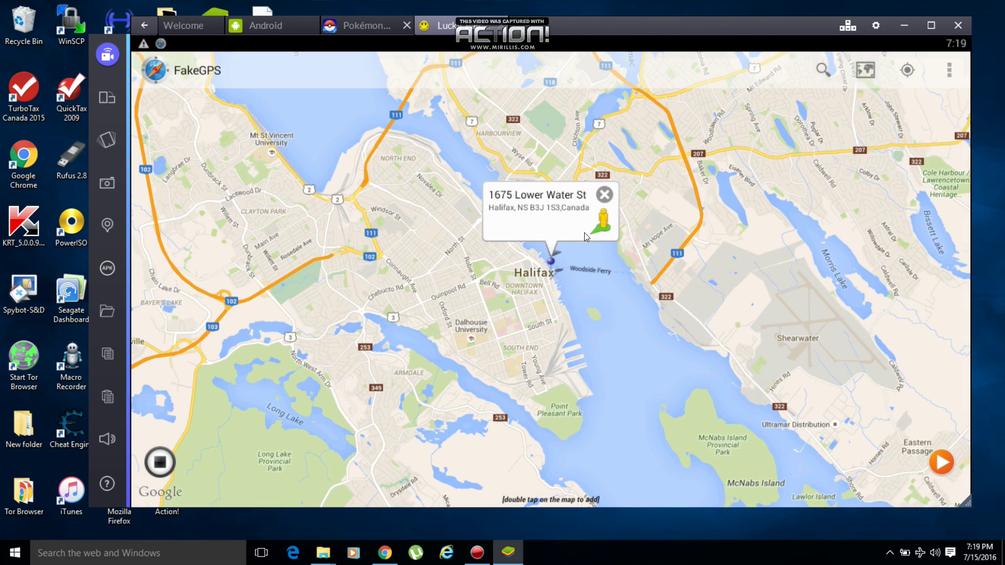
click(546, 250)
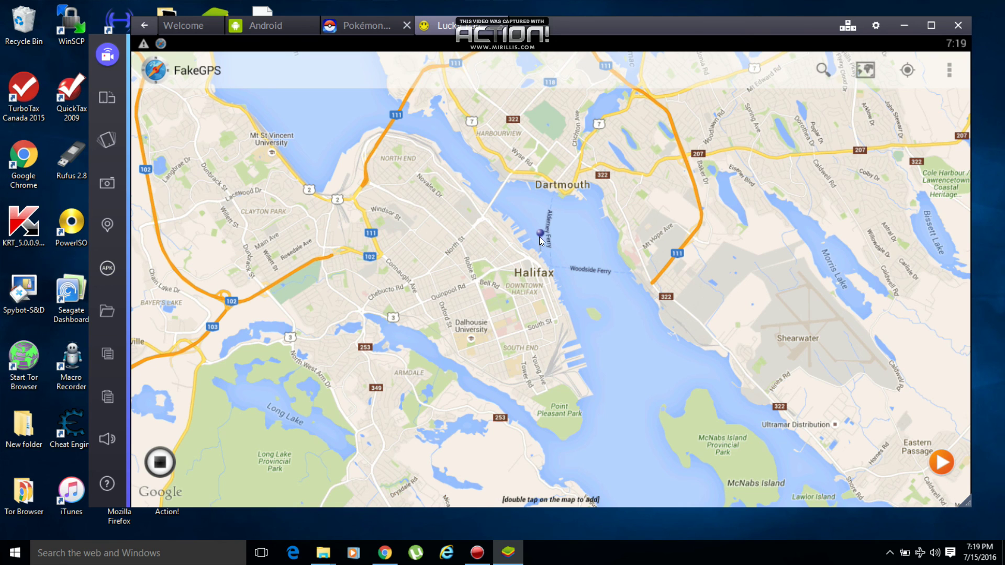
double_click(541, 239)
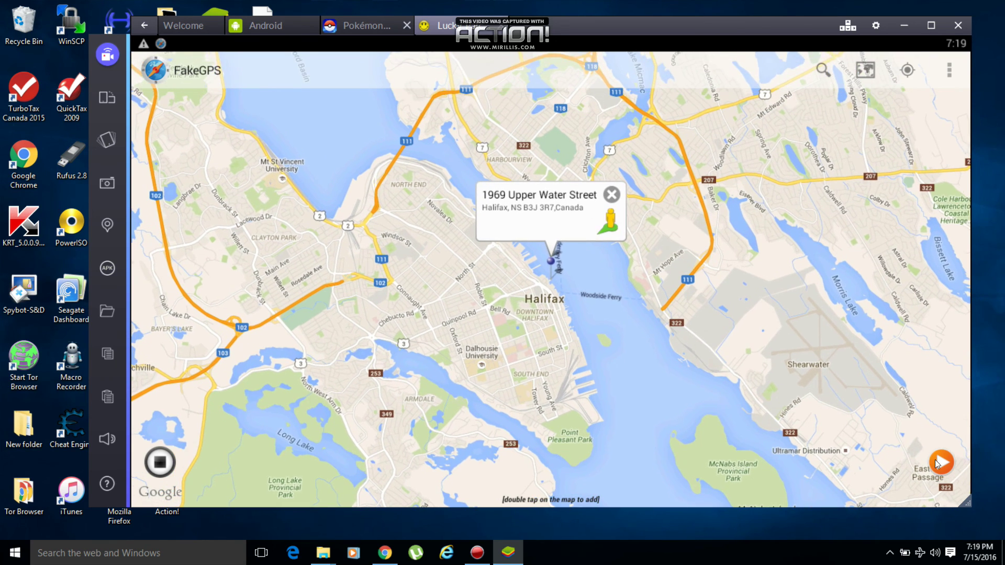
click(941, 461)
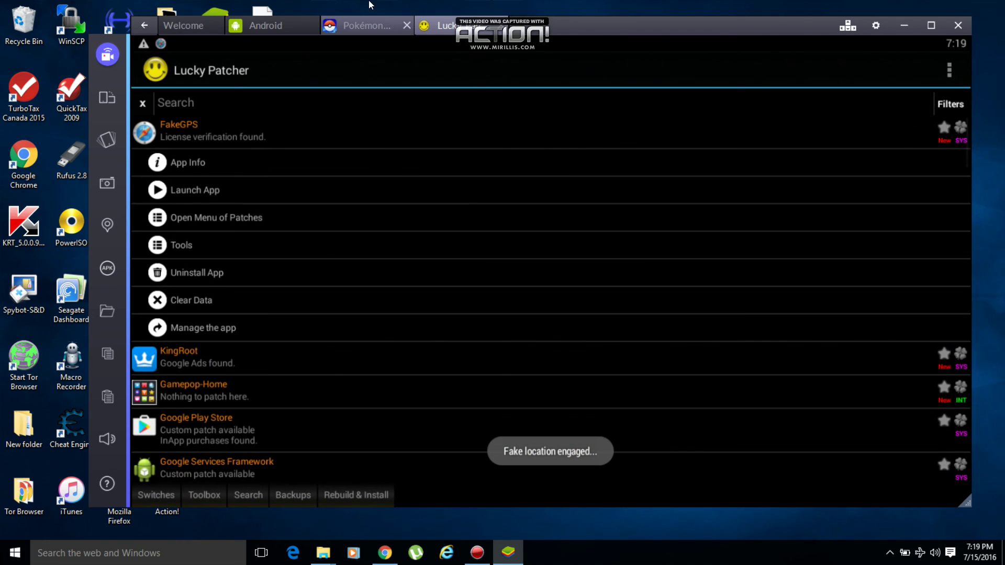
click(373, 23)
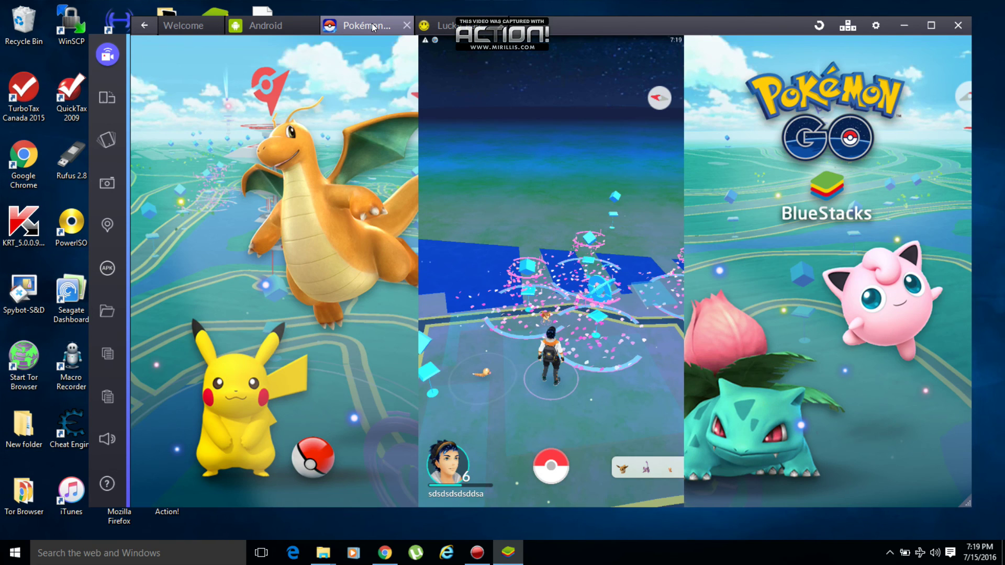